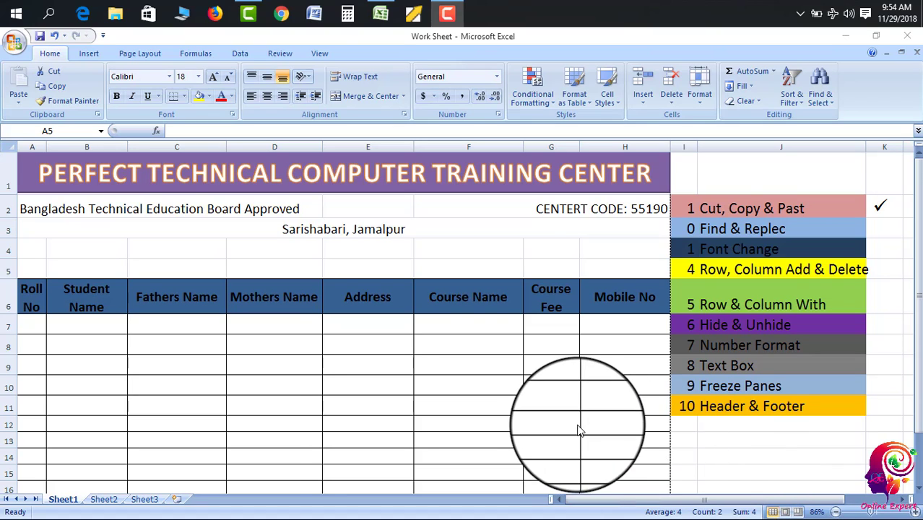
click(375, 227)
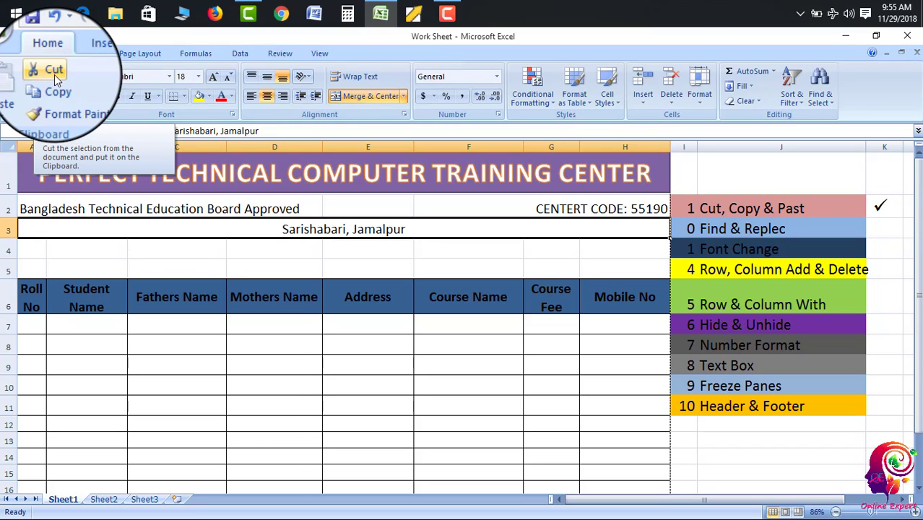
click(54, 74)
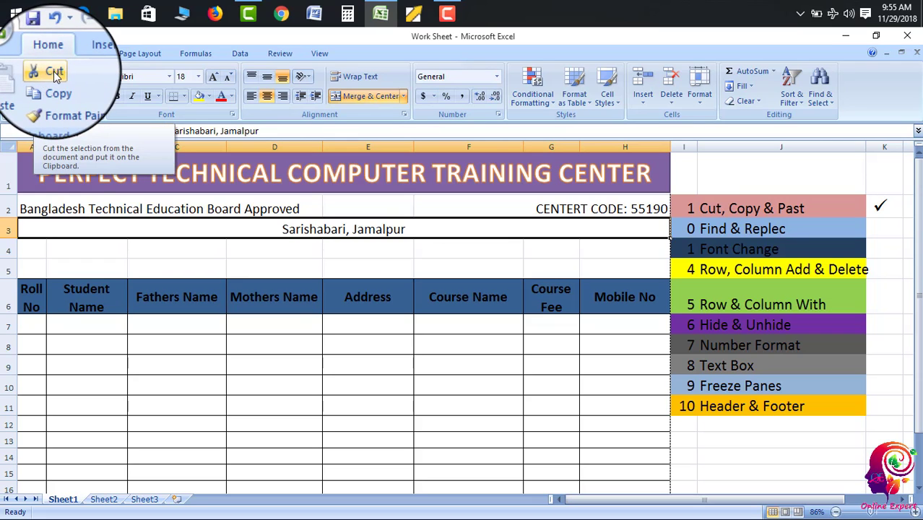
right_click(315, 229)
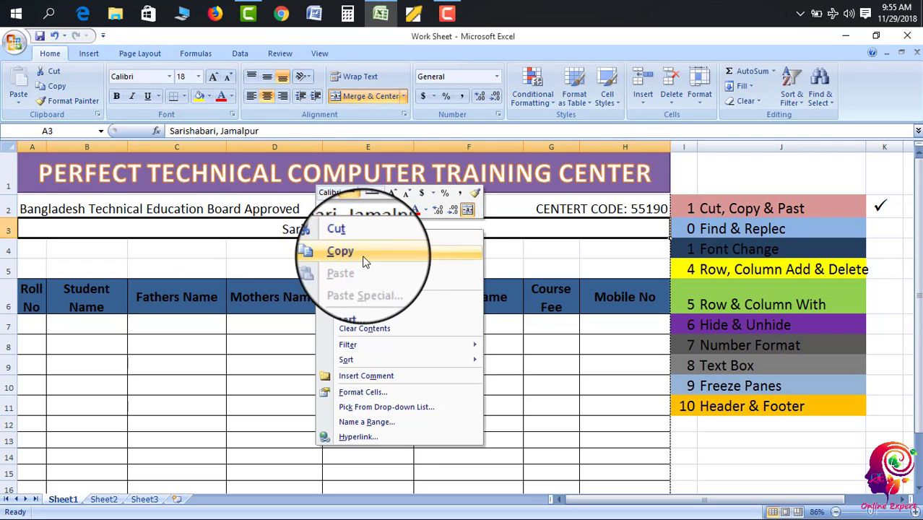
click(283, 222)
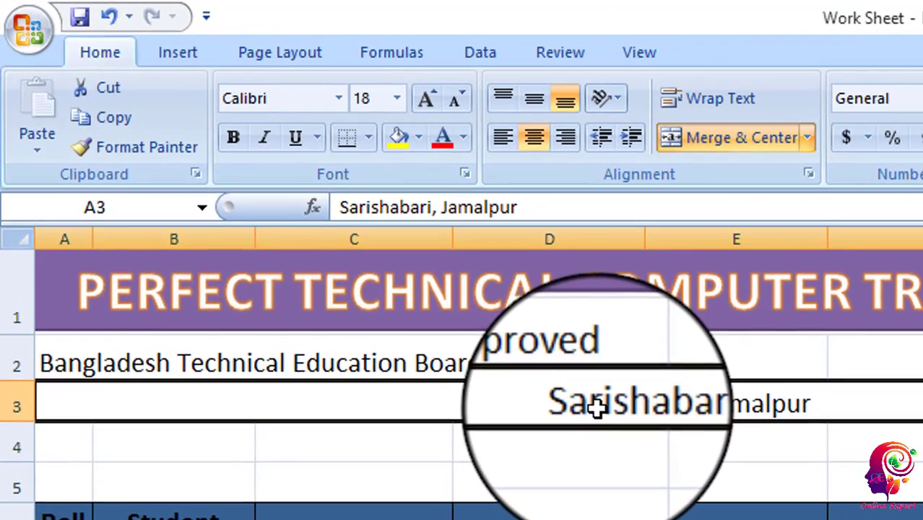
click(105, 119)
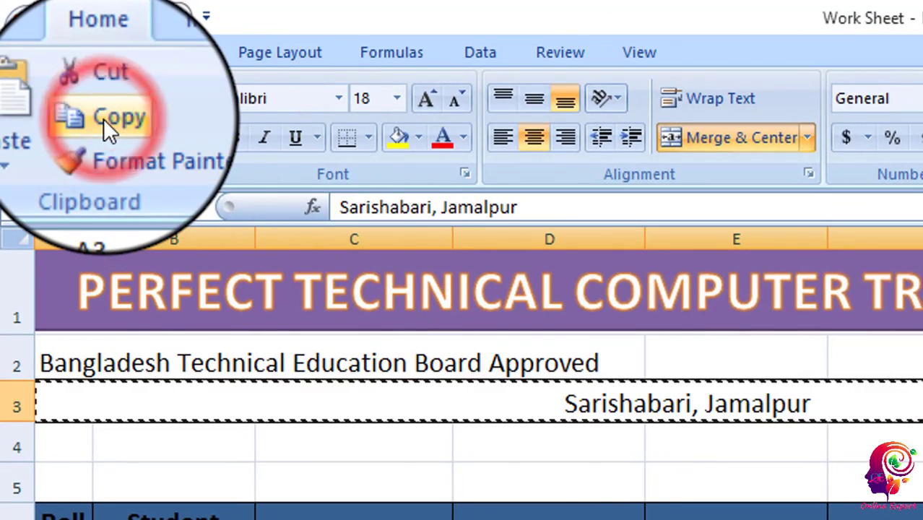
click(80, 476)
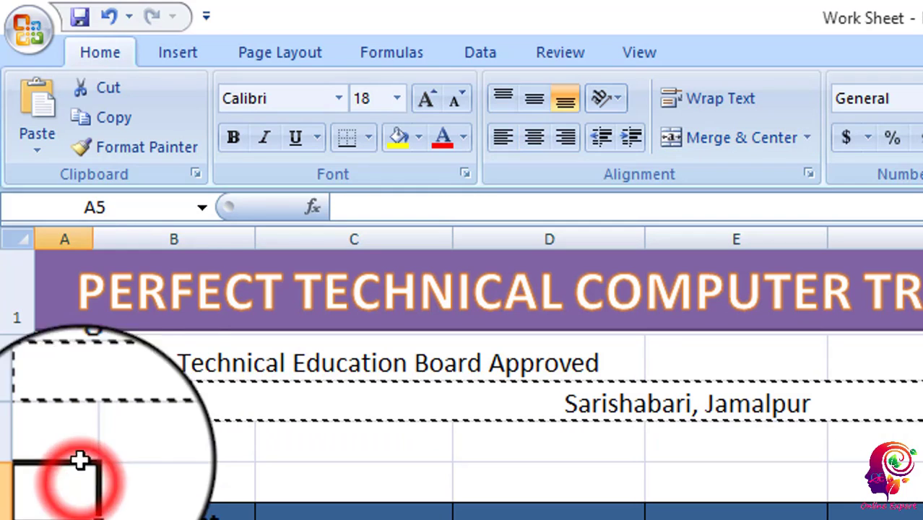
click(47, 110)
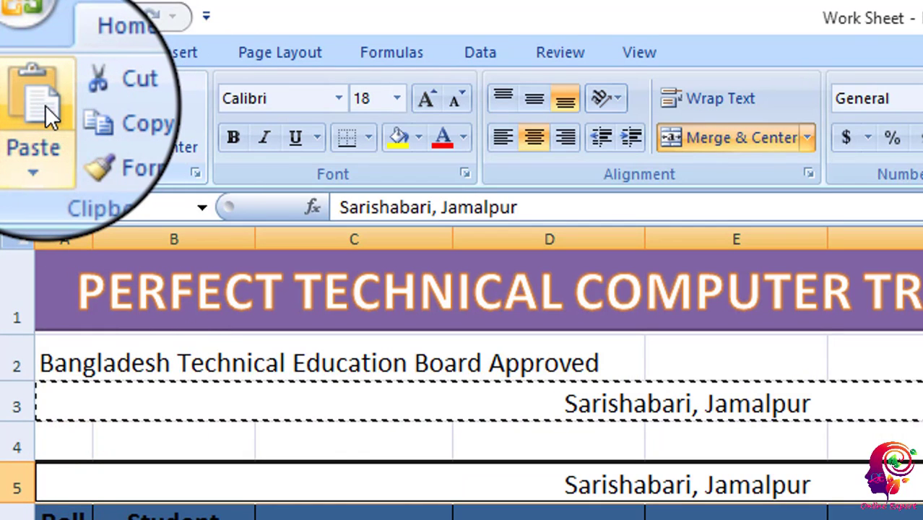
click(613, 426)
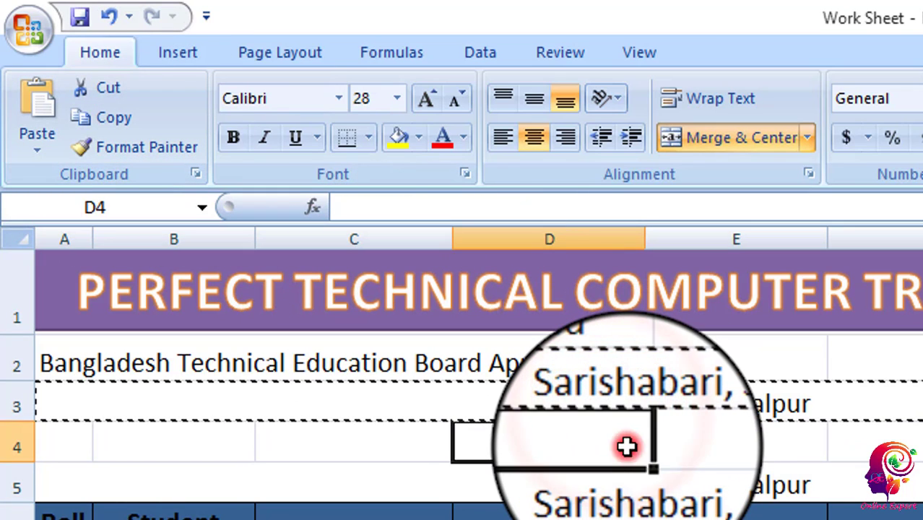
double_click(630, 444)
click(656, 402)
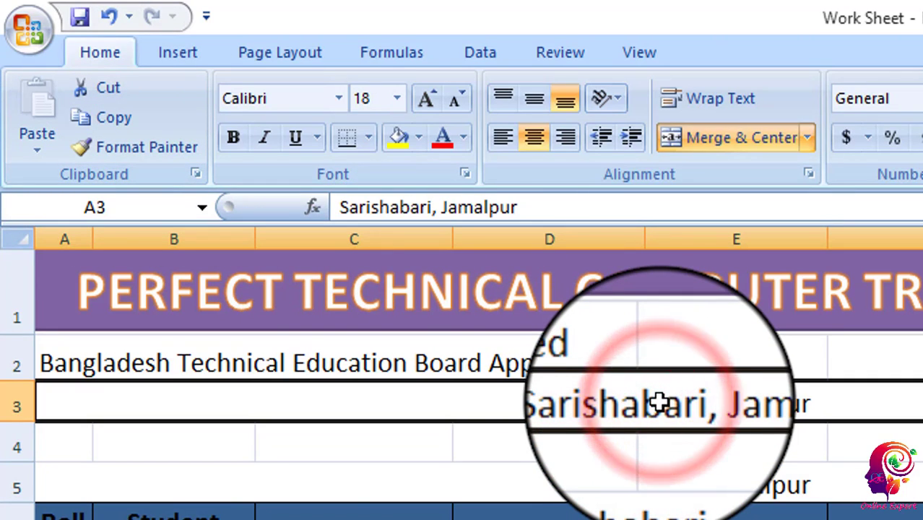
key(Delete)
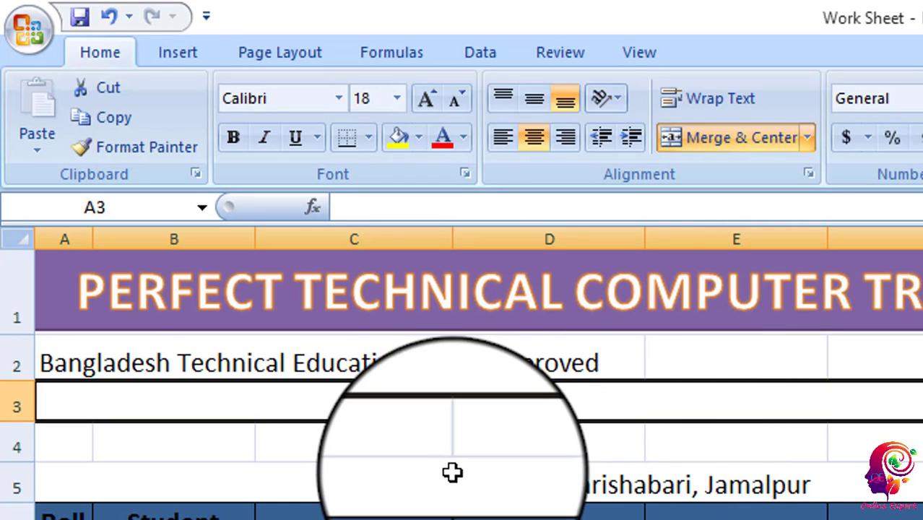
click(481, 491)
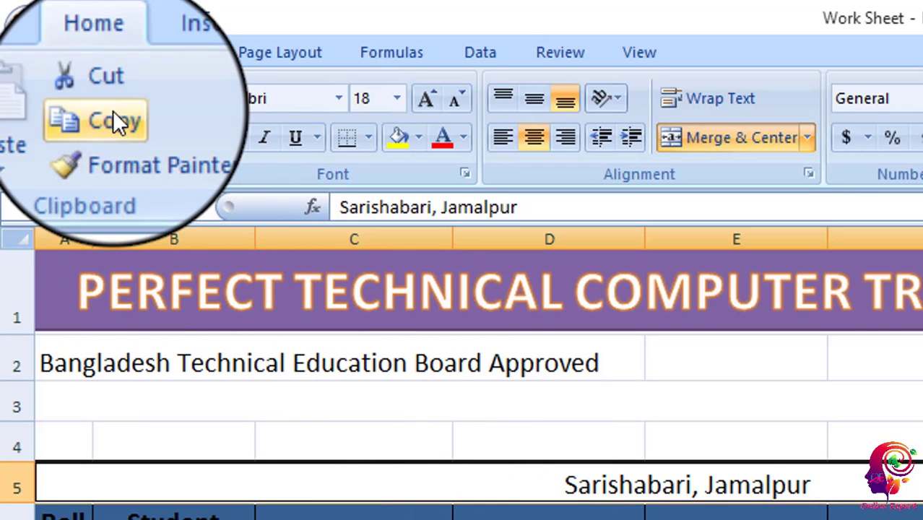
click(113, 110)
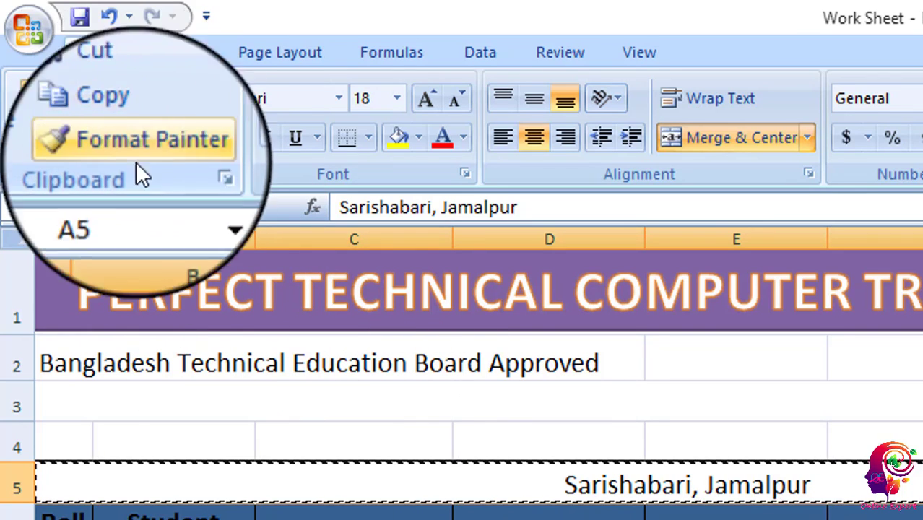
click(68, 394)
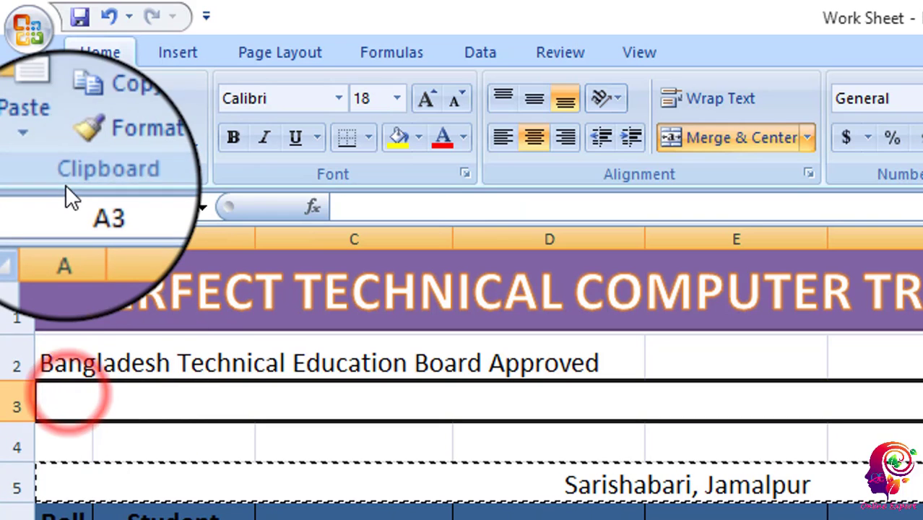
click(52, 97)
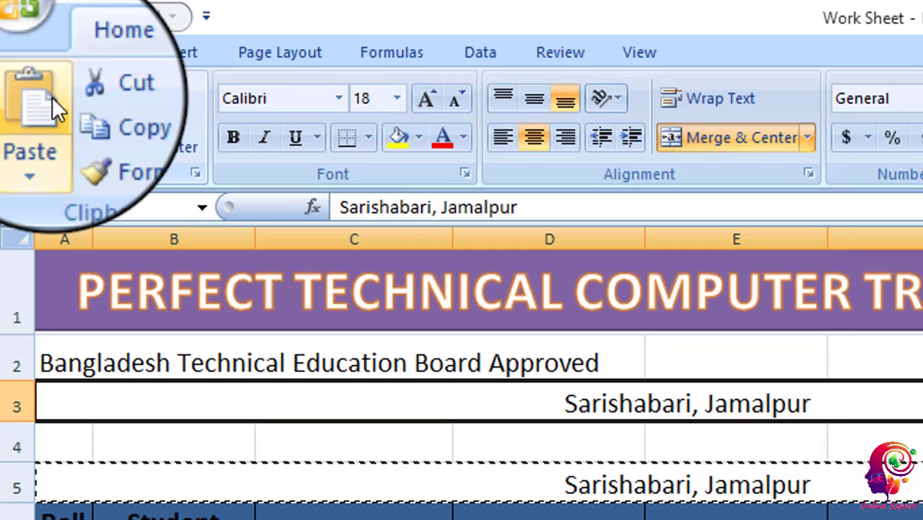
key(Delete)
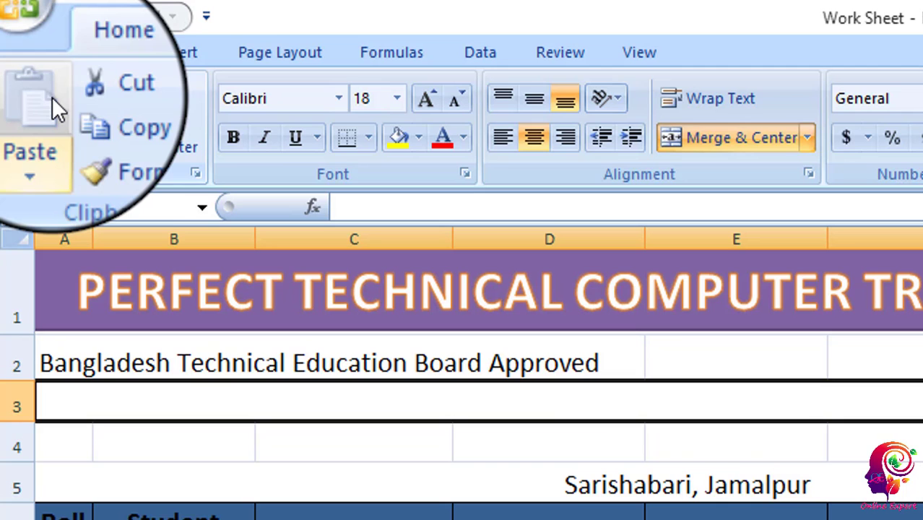
click(164, 481)
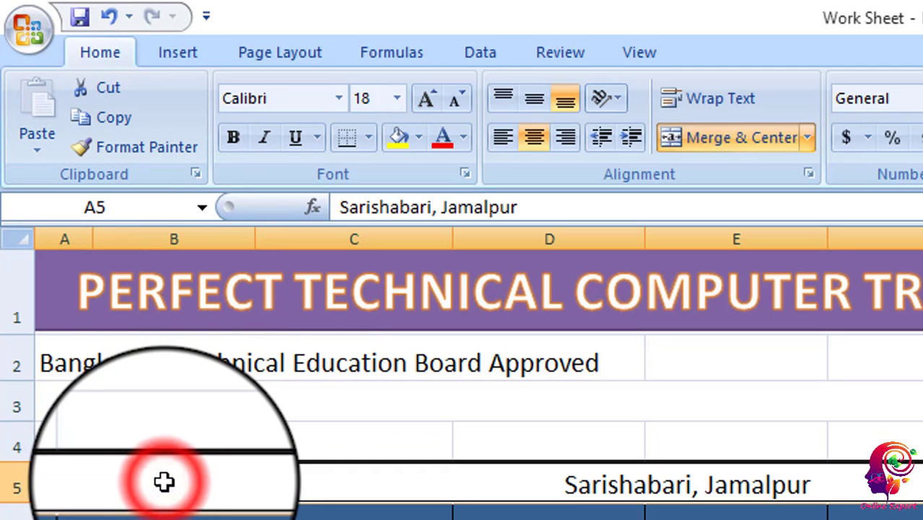
click(103, 90)
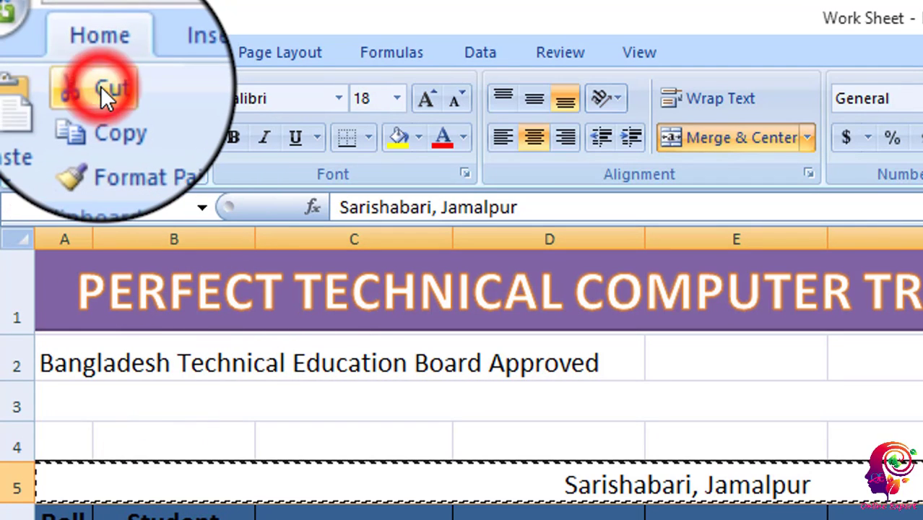
click(356, 392)
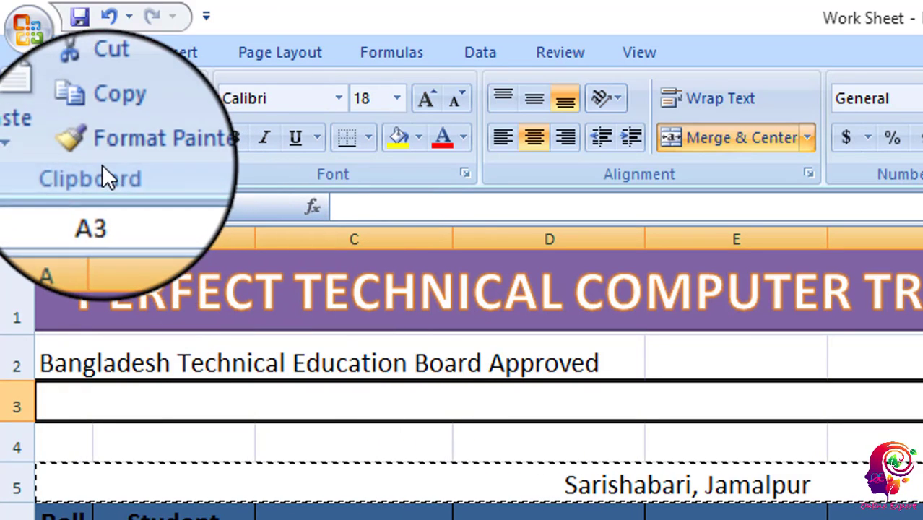
click(45, 123)
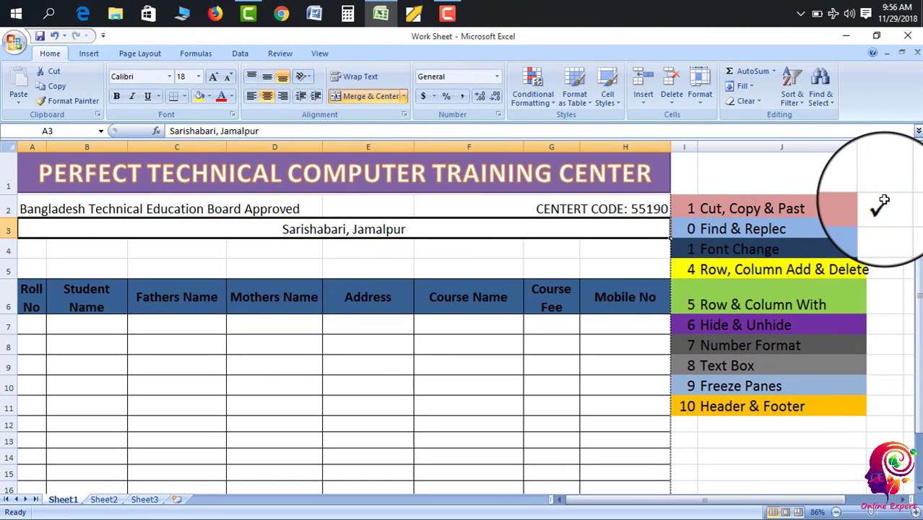
Step: Copy the Wingdings check mark from K2 down into K3 beside Find & Replec
click(883, 205)
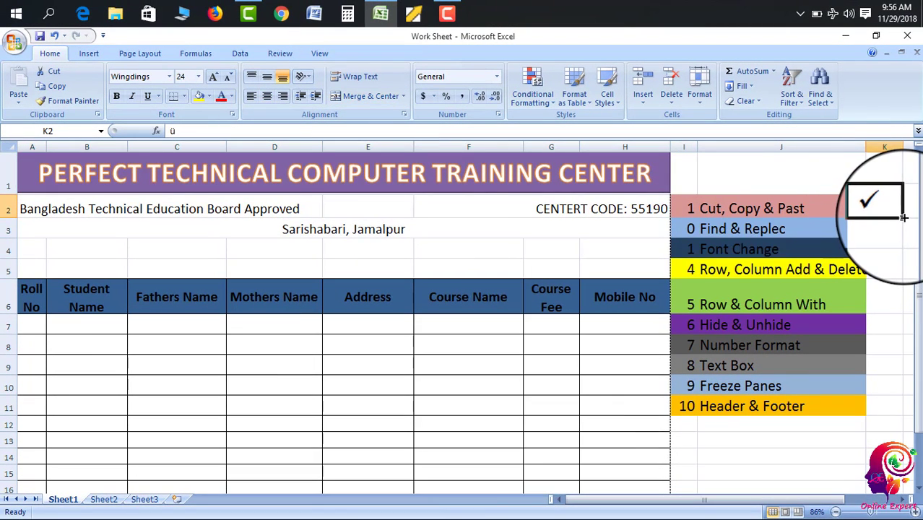
drag(903, 218, 903, 237)
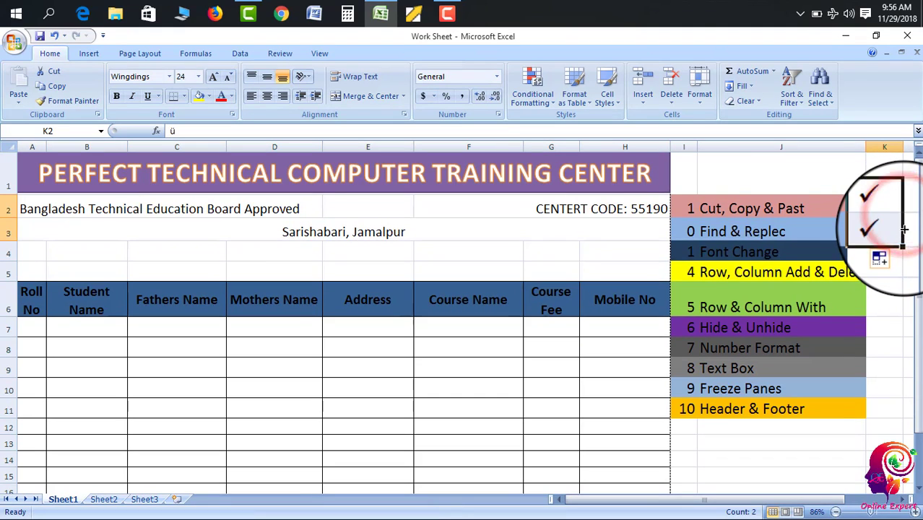
click(440, 278)
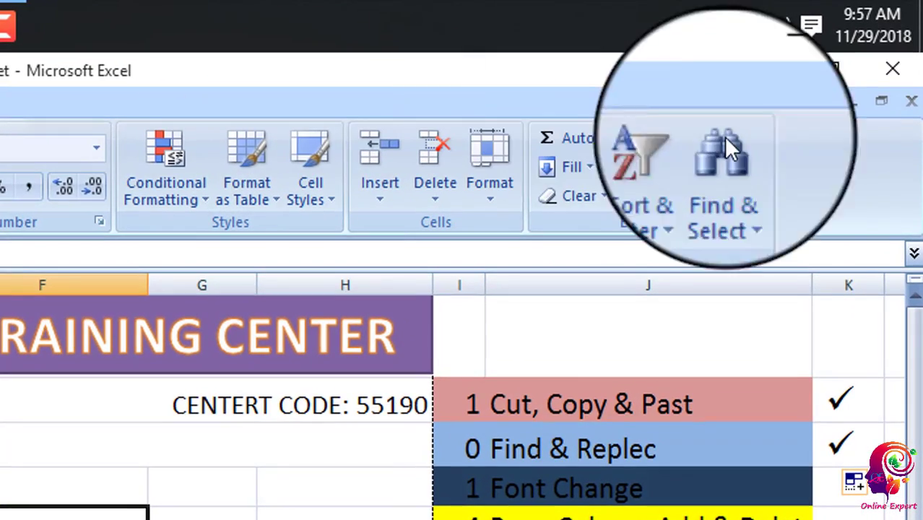
Step: Find the cell containing 55190, then close the Find dialog
click(724, 167)
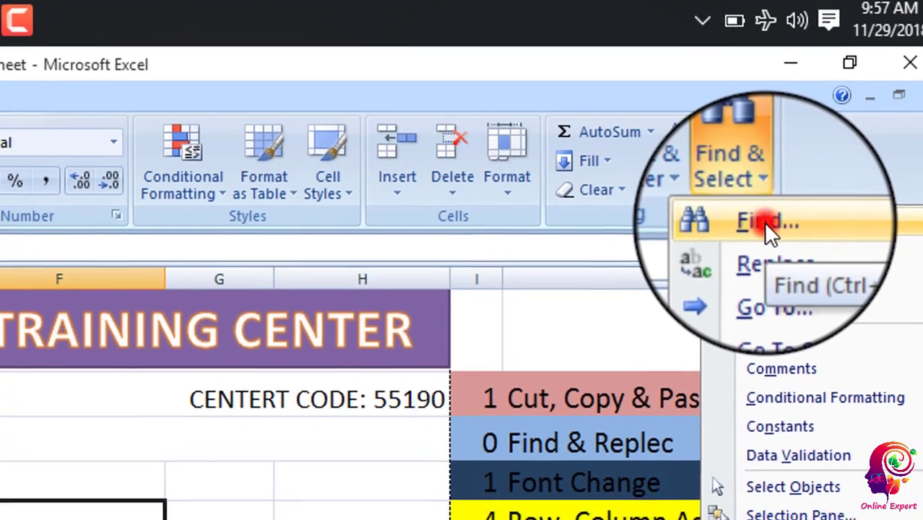
click(748, 231)
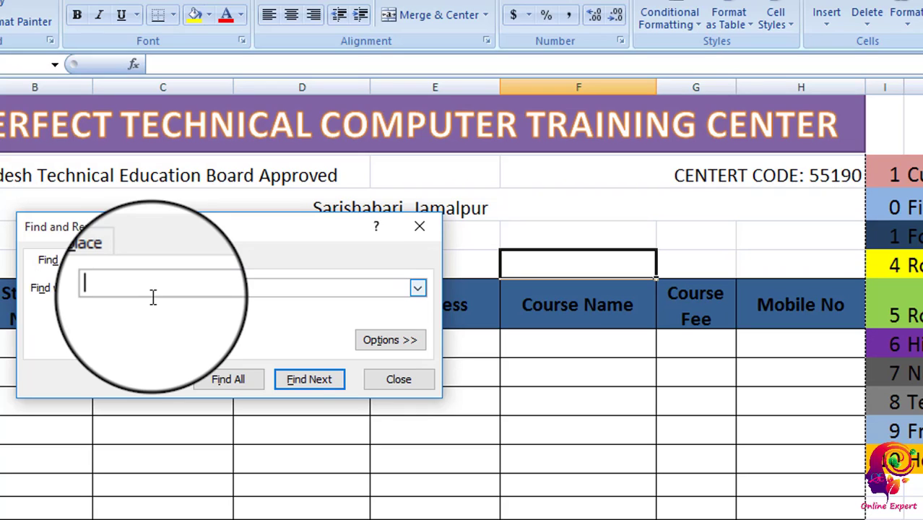
text(55)
text(19)
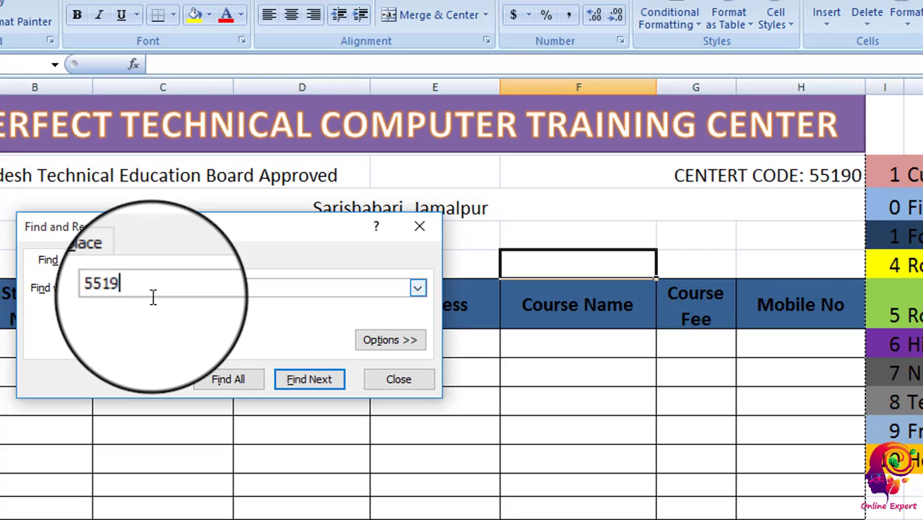
text(0)
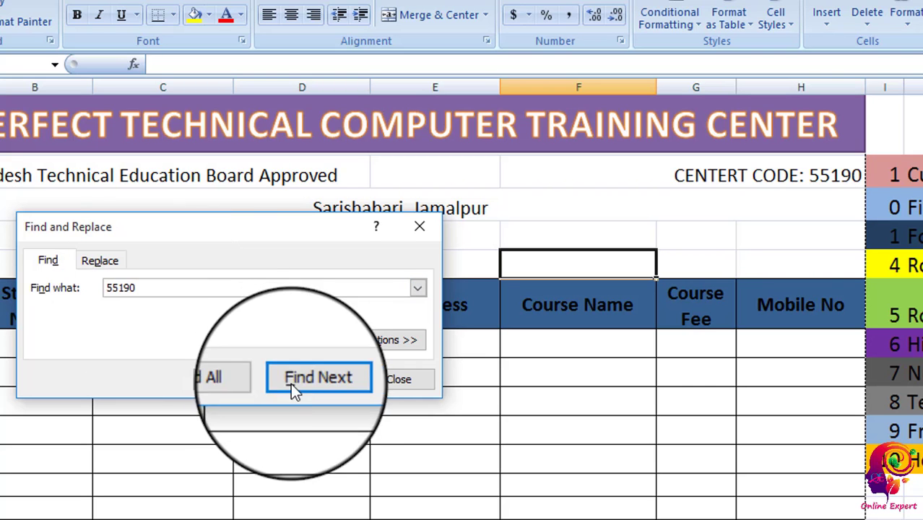
click(301, 380)
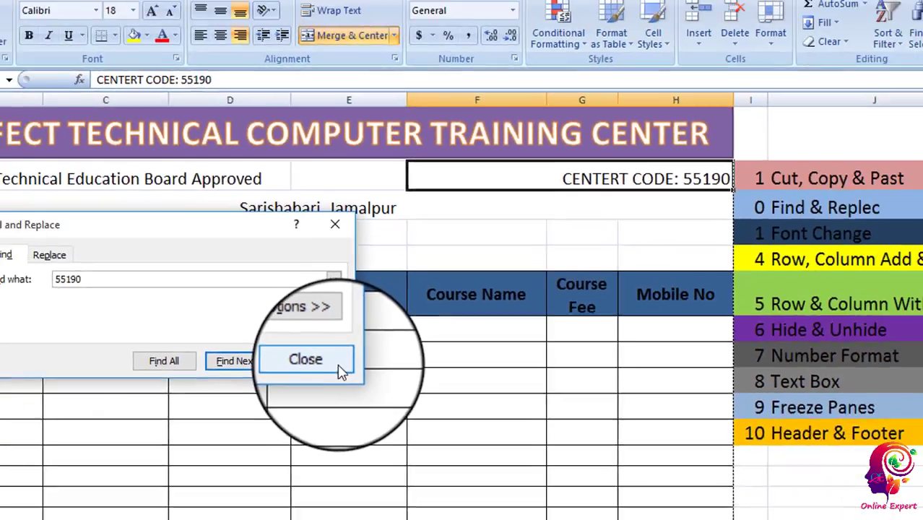
click(359, 361)
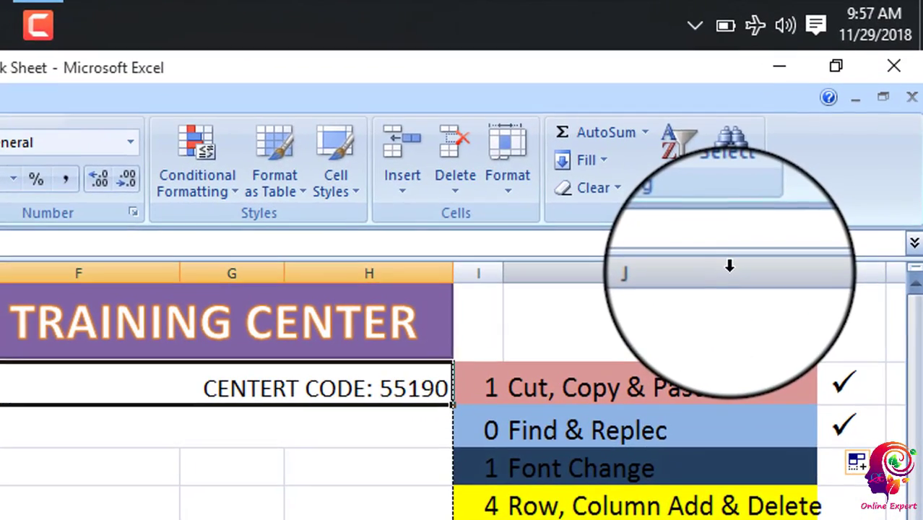
Step: Search for BOARD to locate the Technical Education Board Approved cell
click(720, 179)
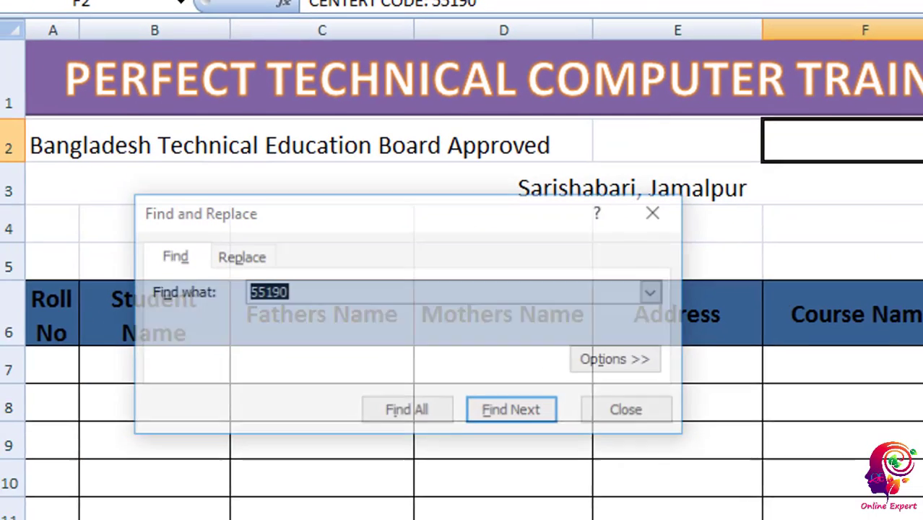
text(BO)
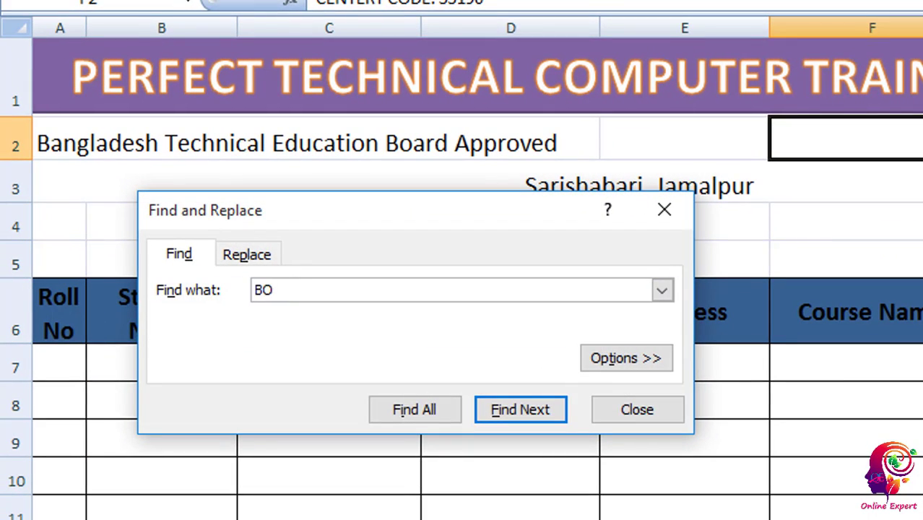
text(A)
text(RD)
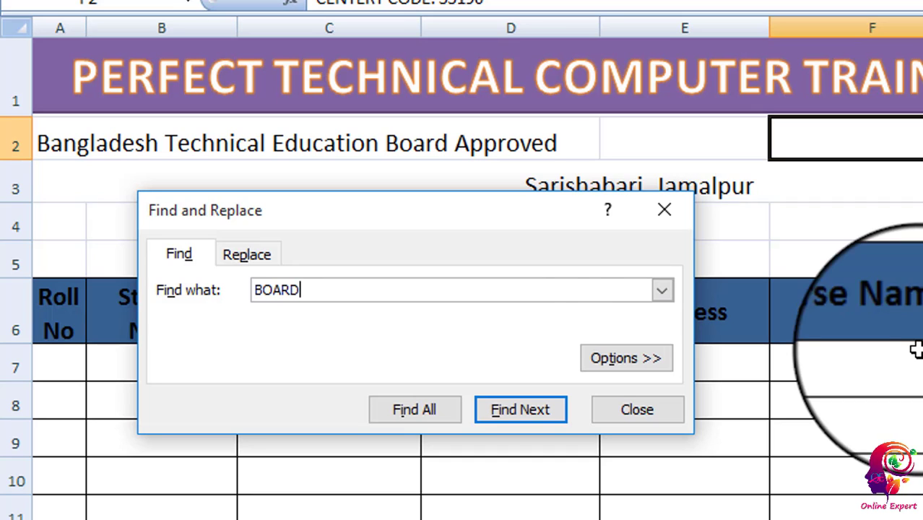
click(536, 419)
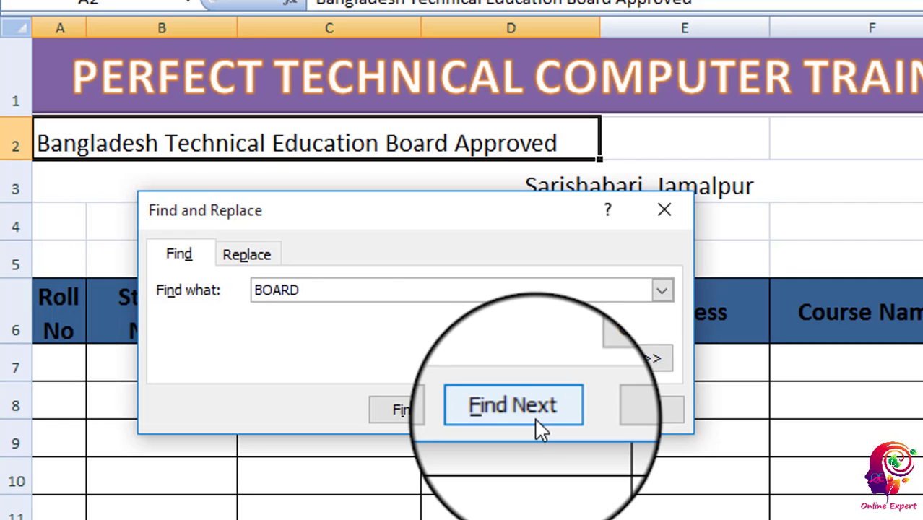
Step: Close the Find and Replace dialog and enter 55555 in the empty cell below Header & Footer
click(256, 256)
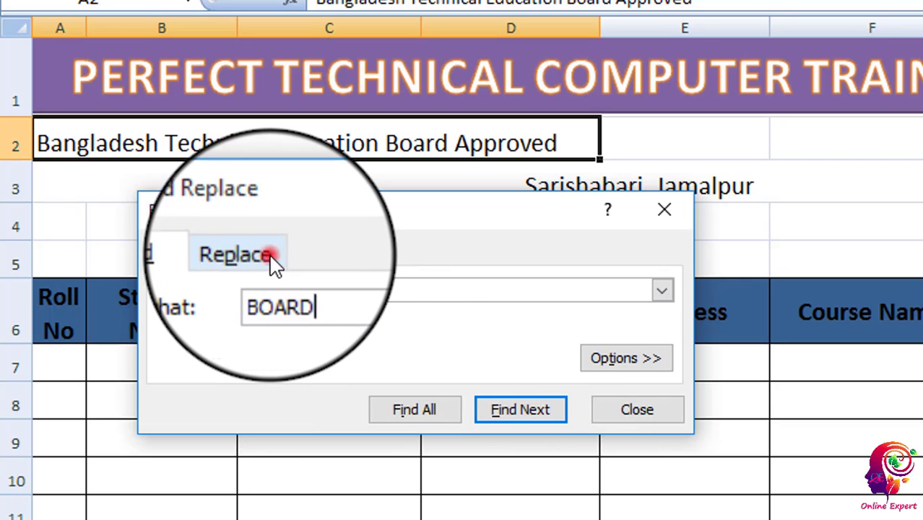
click(303, 320)
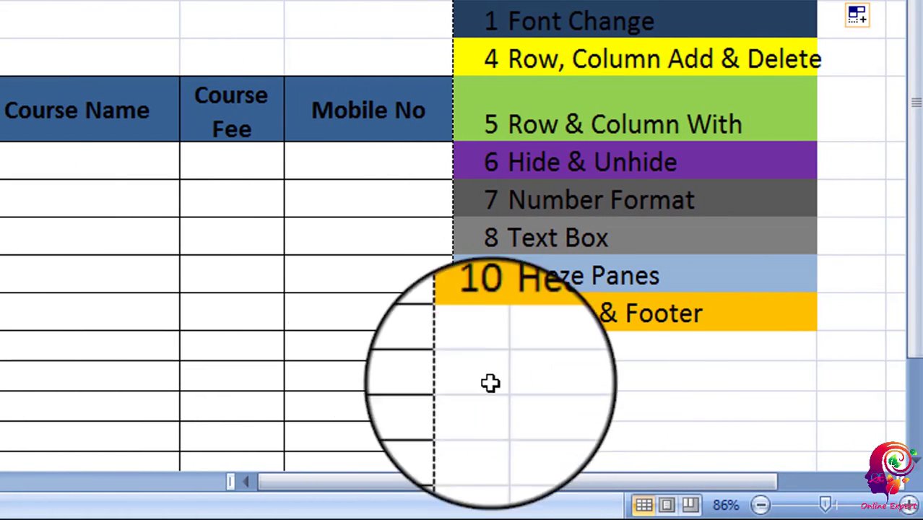
click(593, 403)
text(55)
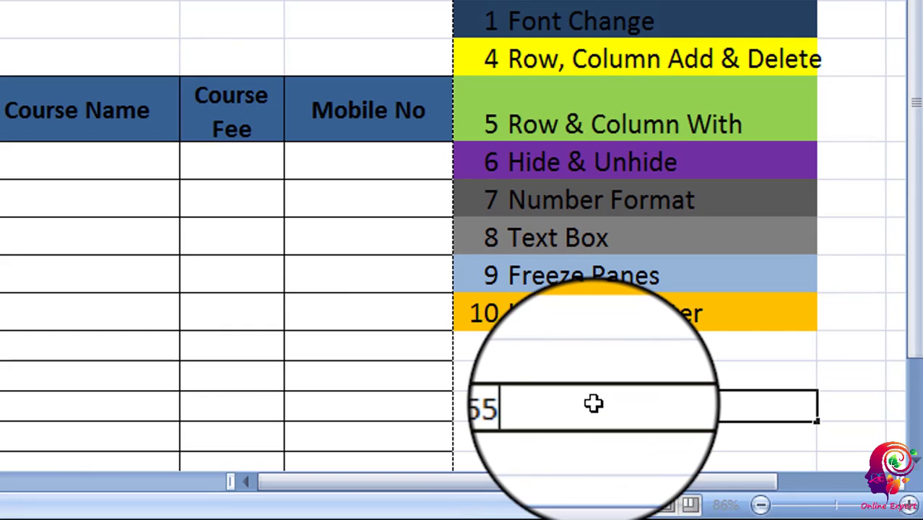
text(55555555)
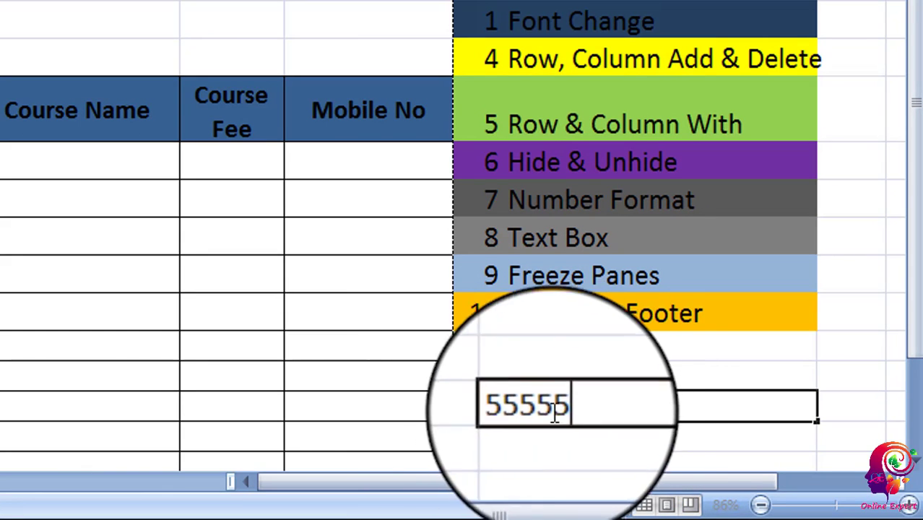
click(426, 417)
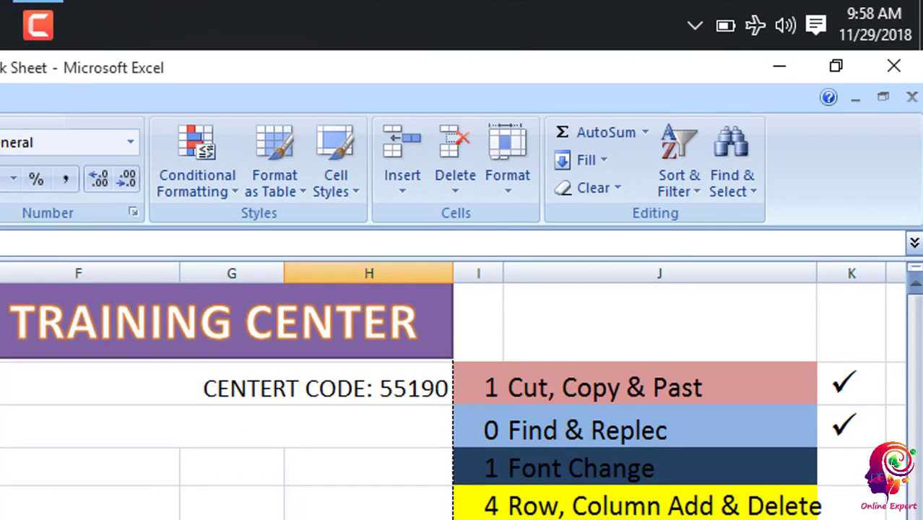
Step: Find the cell containing 55555
click(741, 170)
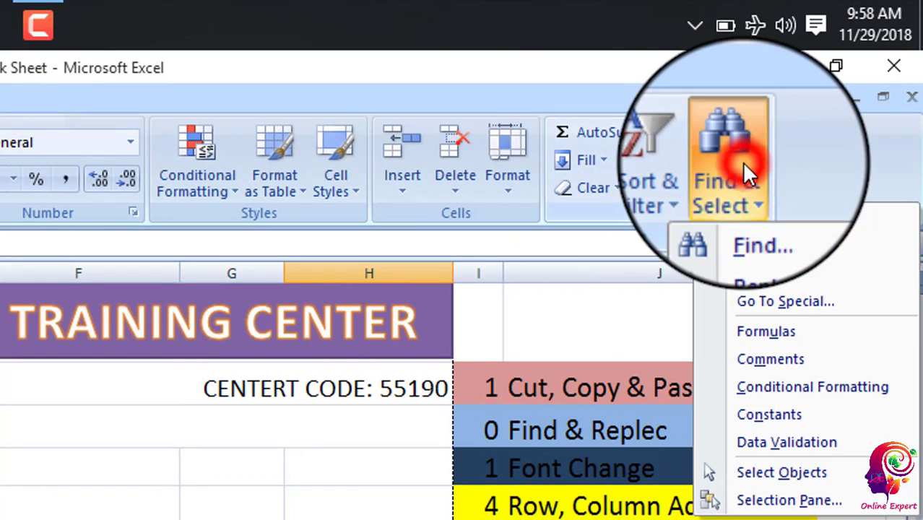
click(784, 193)
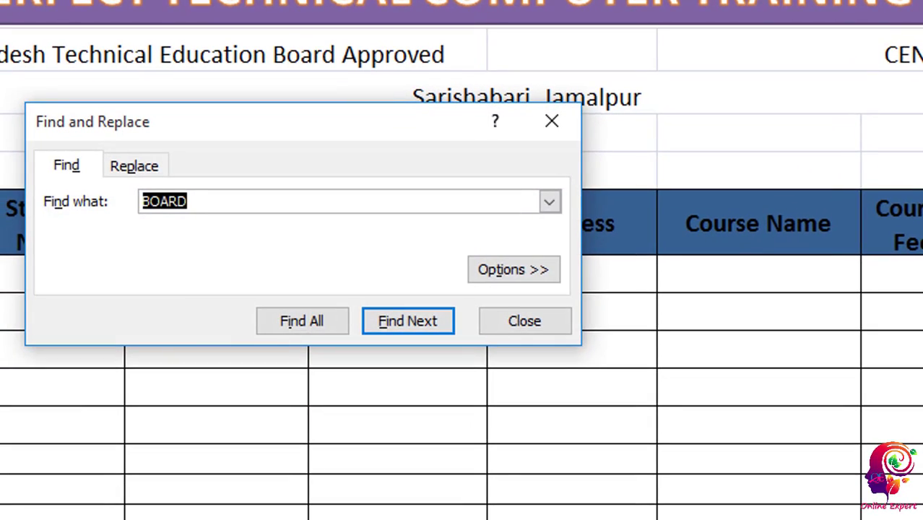
text(55555)
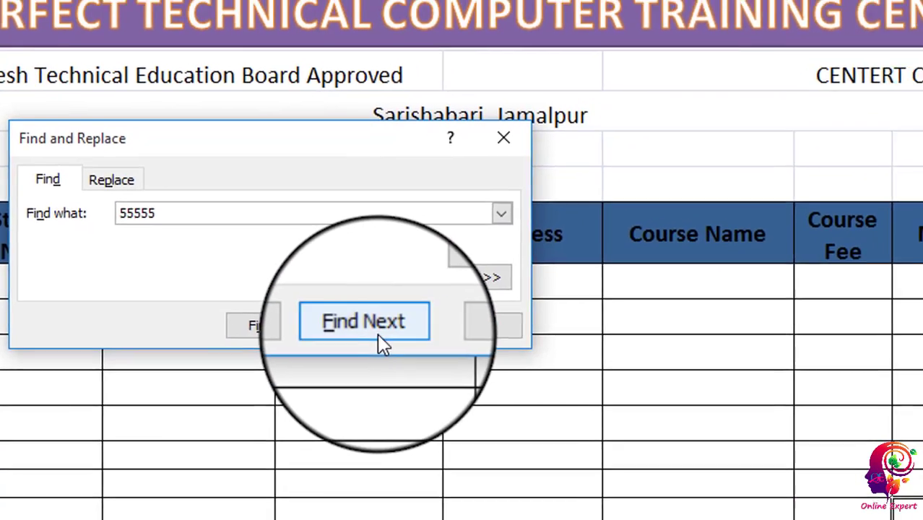
click(408, 322)
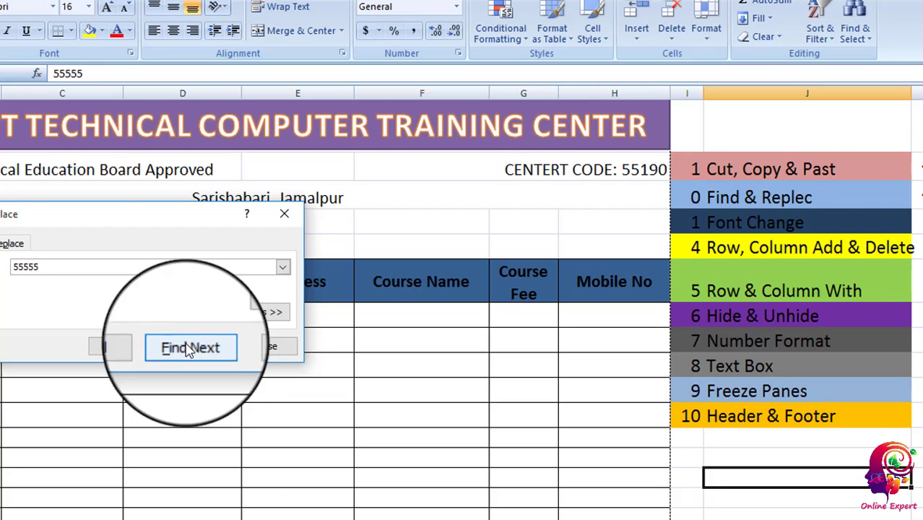
Step: Replace 55555 with 55190 and close the Find and Replace window
click(7, 249)
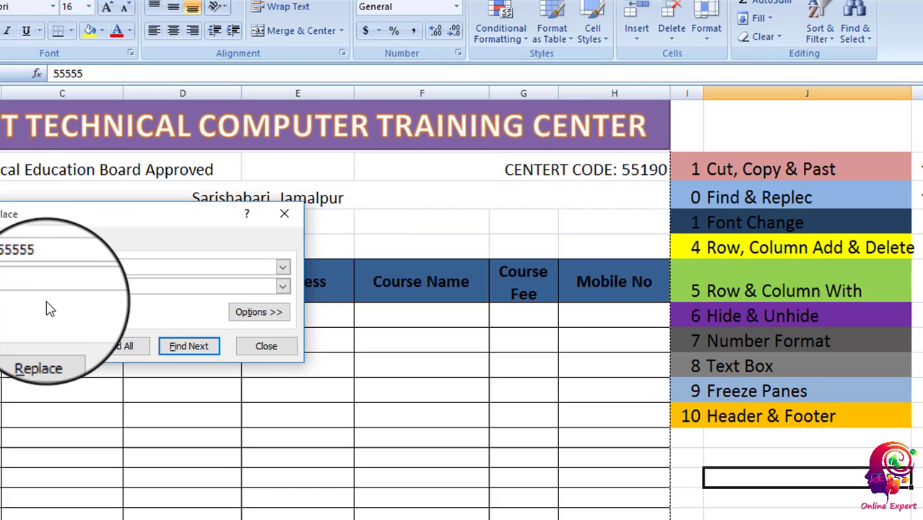
text(55190)
click(43, 349)
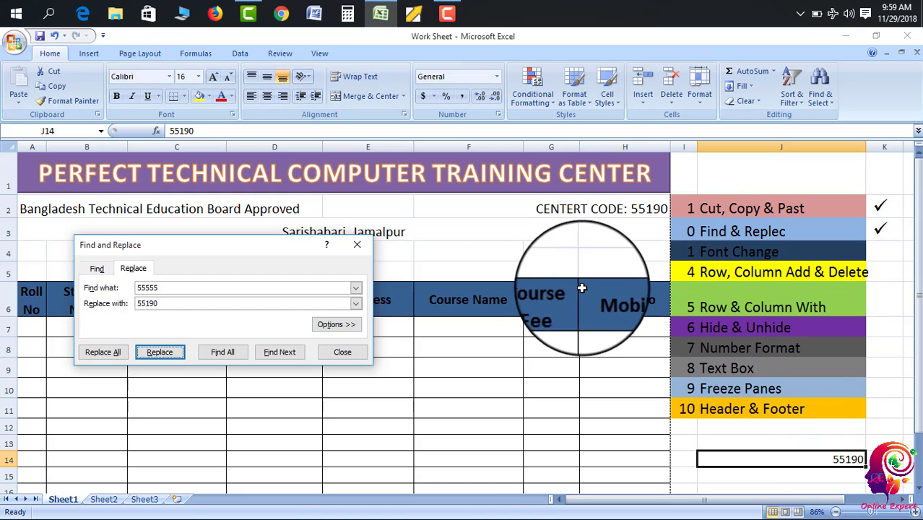
click(358, 248)
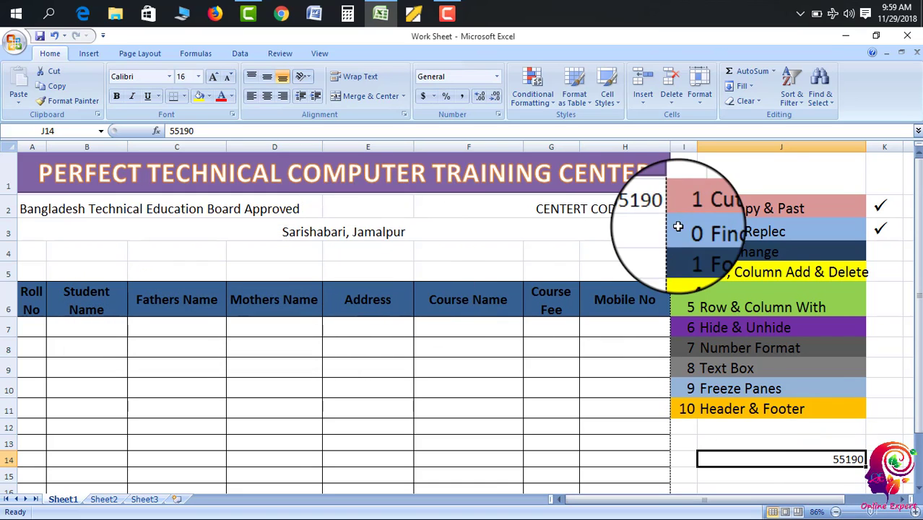
click(884, 232)
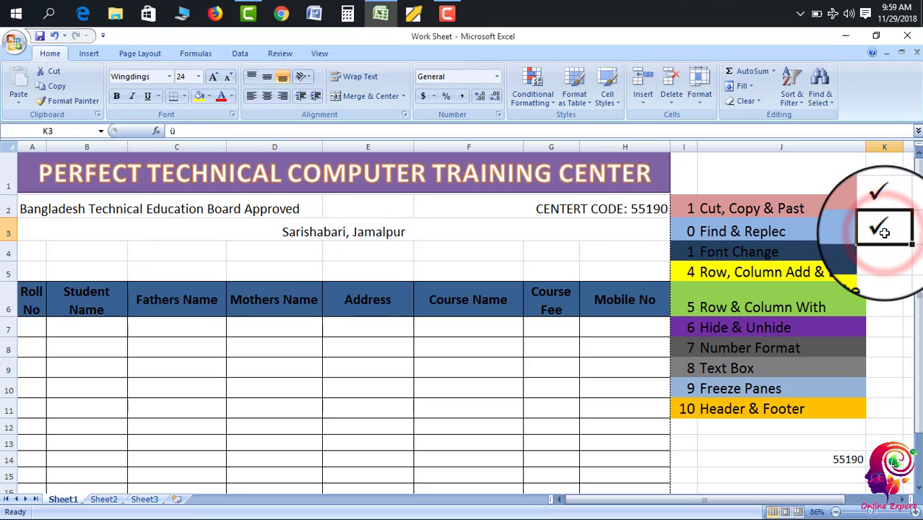
Step: Number the checklist items 1 to 10 in column I by filling down from 1 and 2
click(679, 236)
text(2)
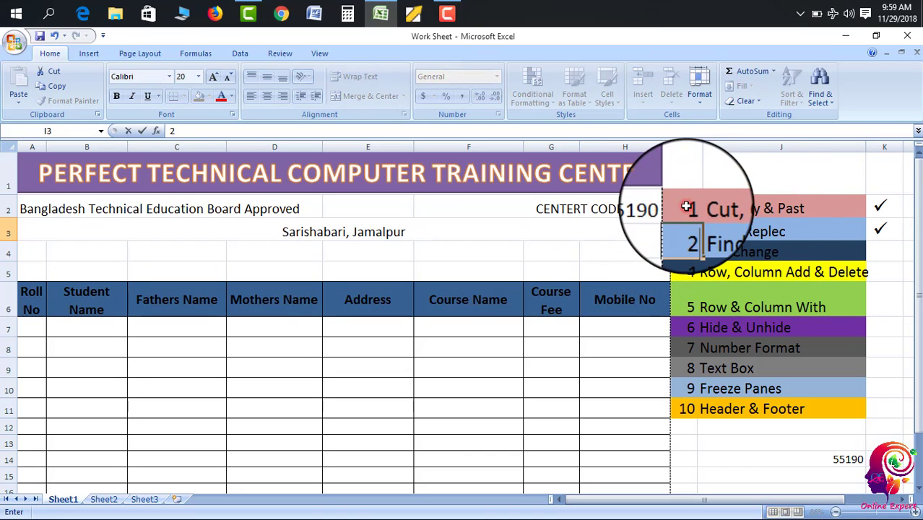
drag(687, 208, 700, 410)
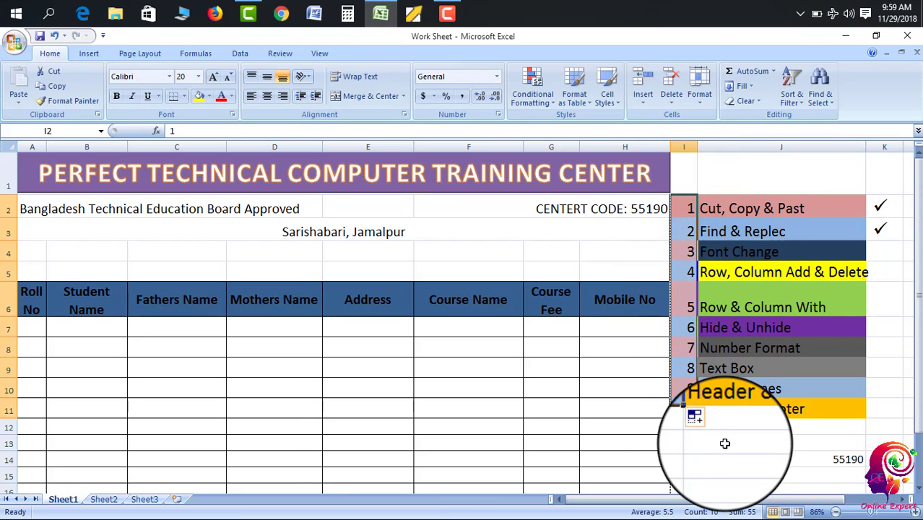
click(722, 442)
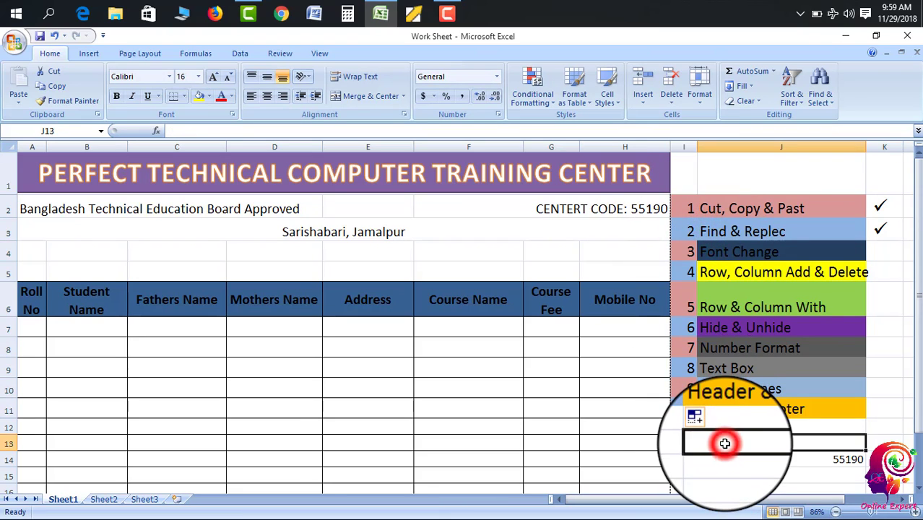
Step: Fill the check mark from K2 down through K4, adding a tick beside Font Change
click(883, 251)
click(891, 230)
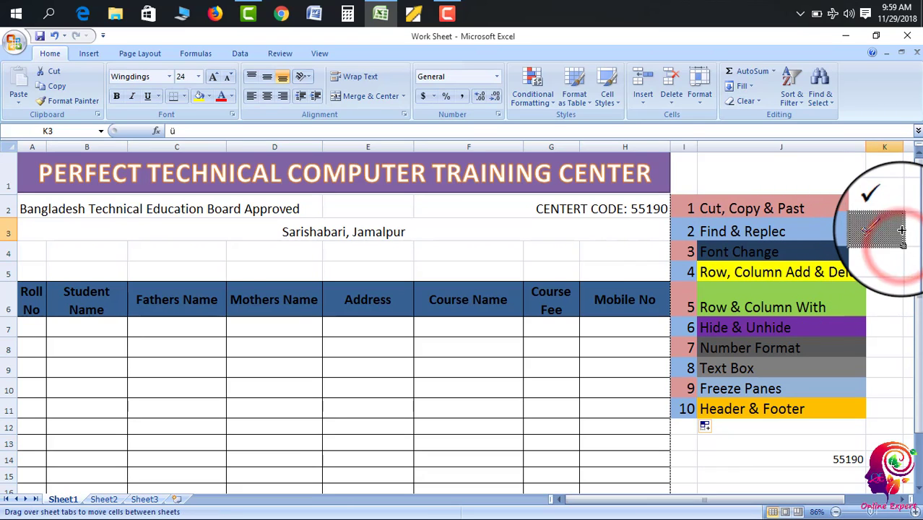
mouse_move(901, 241)
mouse_down()
mouse_move(902, 210)
mouse_move(882, 208)
mouse_up()
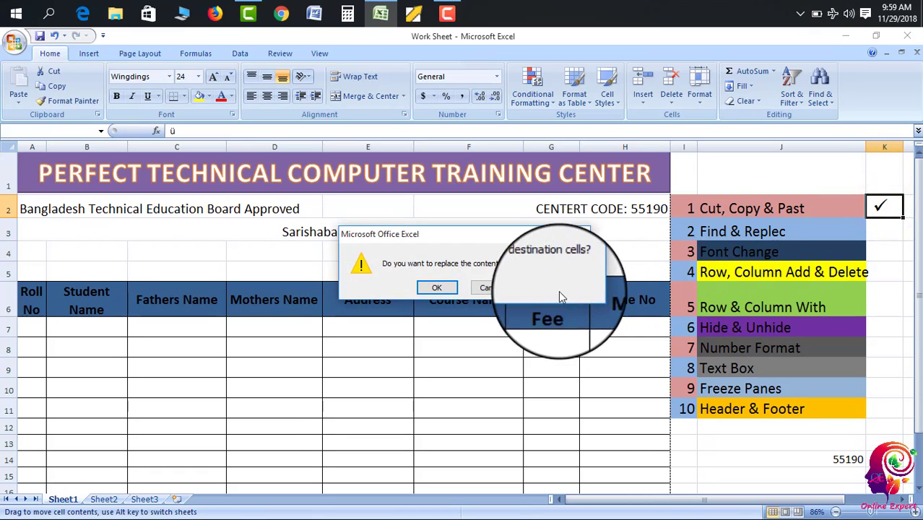
click(496, 291)
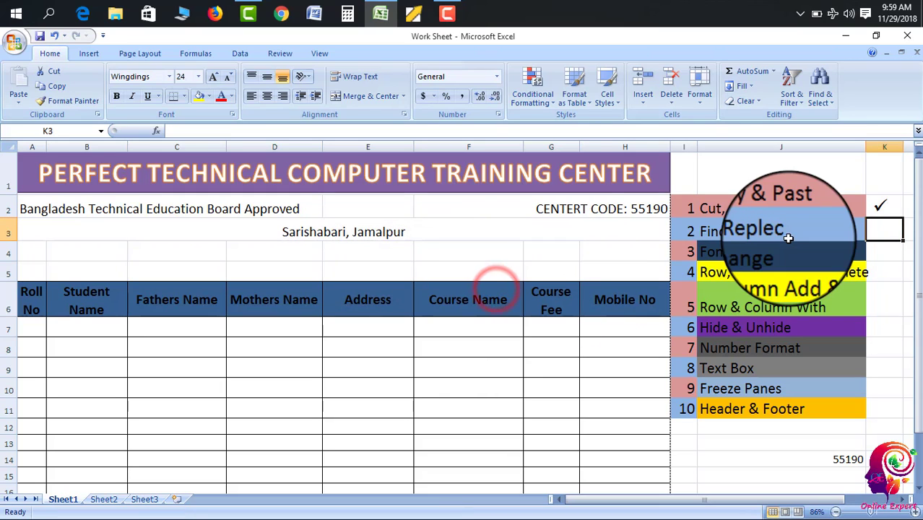
click(894, 207)
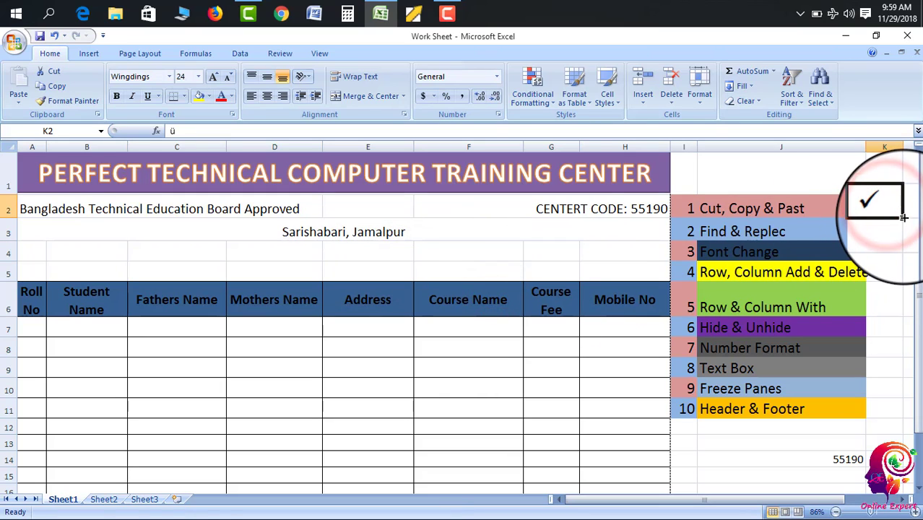
drag(906, 222, 905, 257)
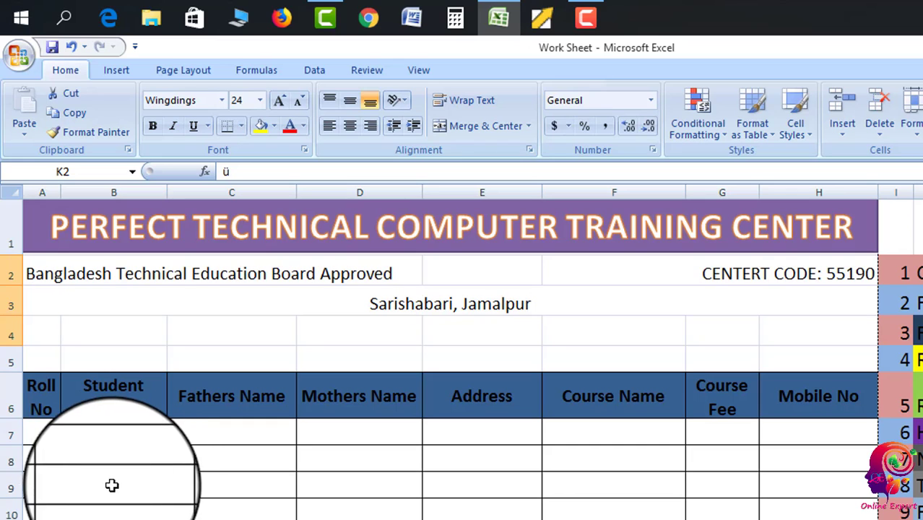
Step: Set the student rows to RinkiySreeMJ font and type 'আমার সোনার বাংলা' in row 8's Address cell
drag(43, 459, 677, 445)
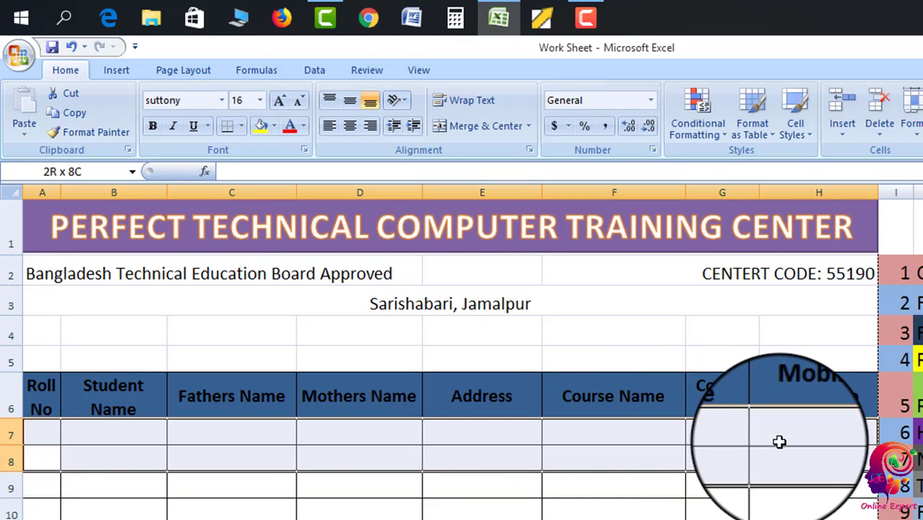
drag(677, 446, 853, 462)
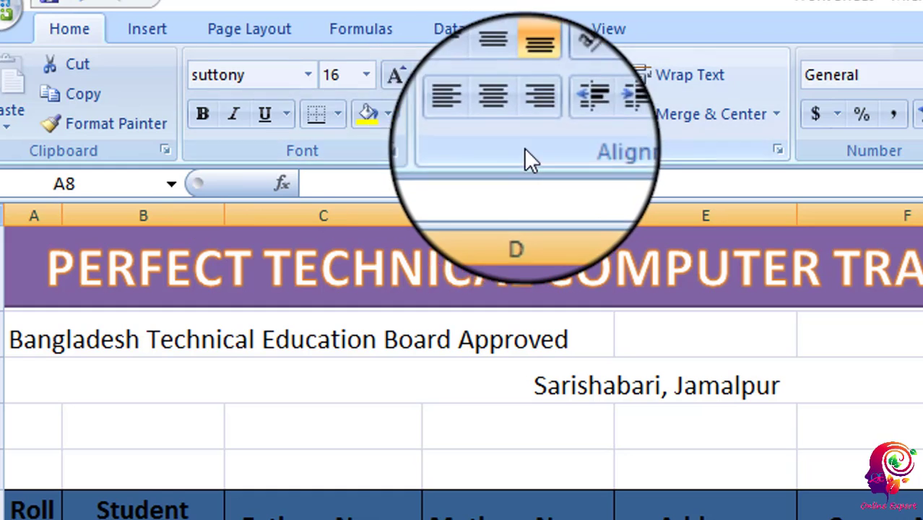
click(433, 150)
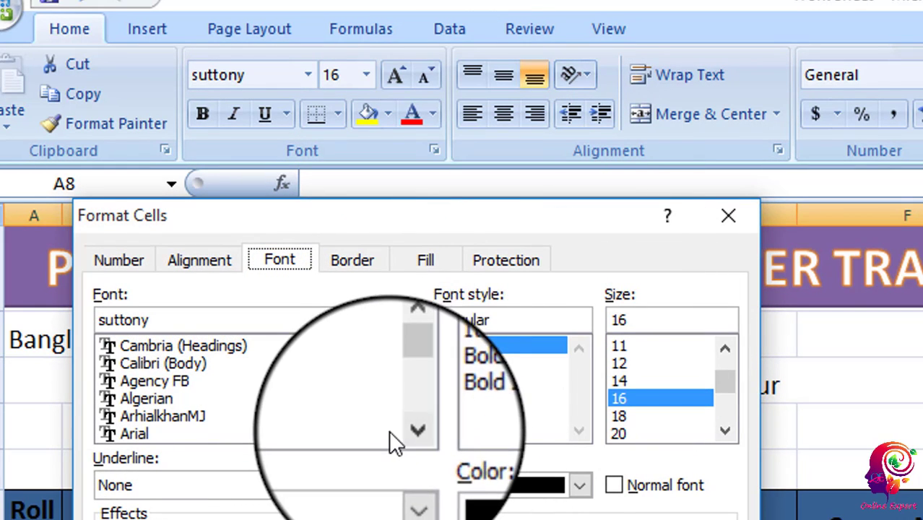
drag(409, 369, 411, 396)
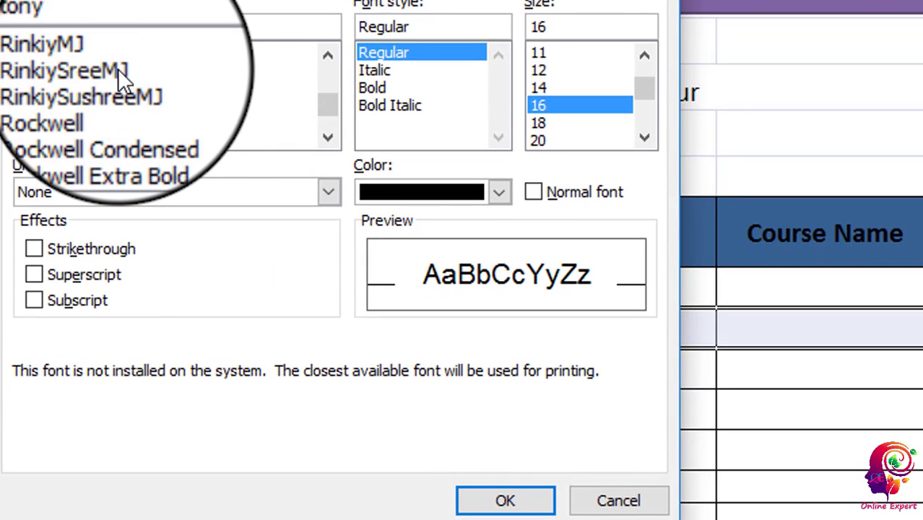
click(118, 69)
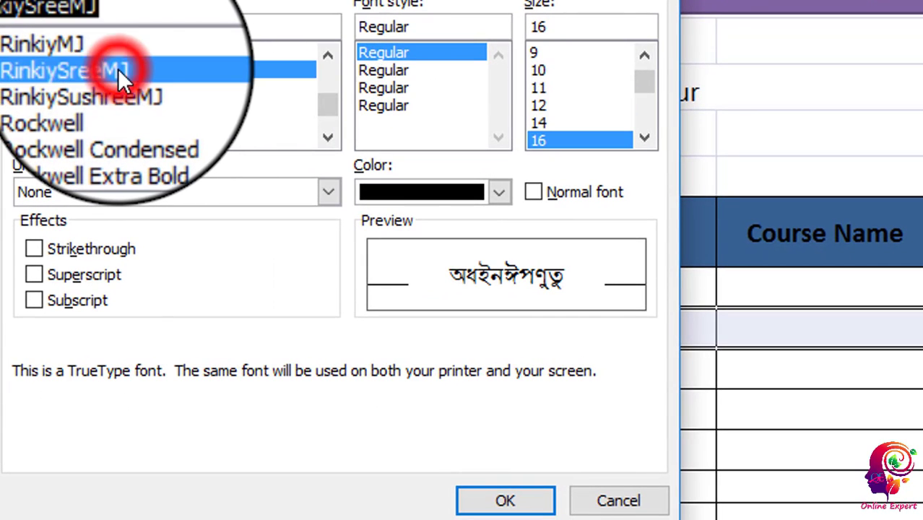
click(502, 497)
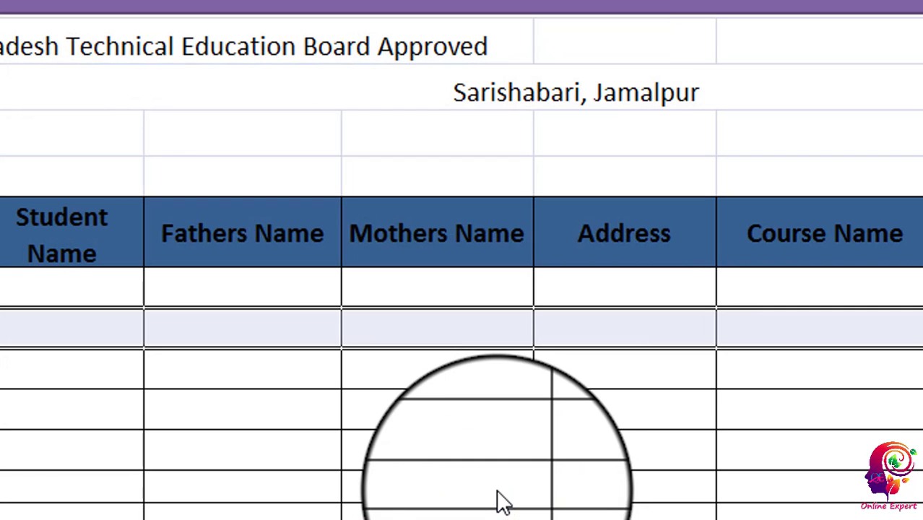
click(597, 341)
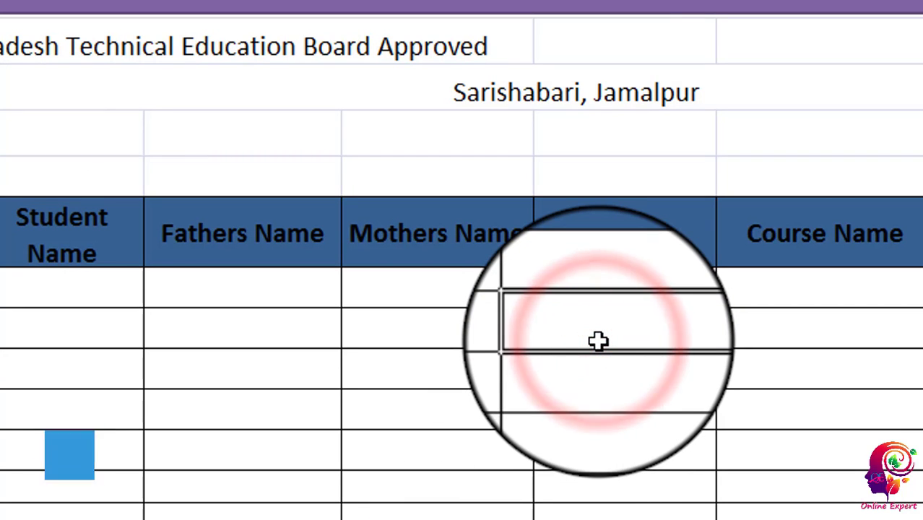
text(আমার )
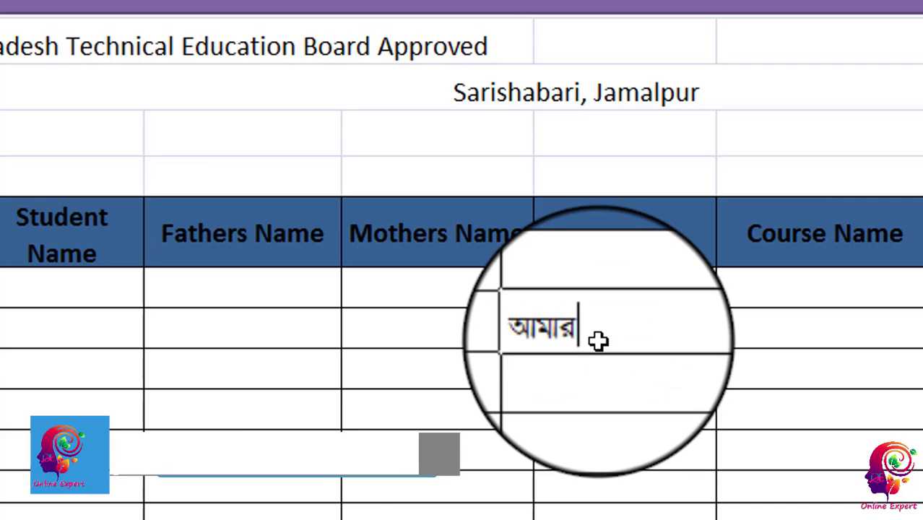
text(সো)
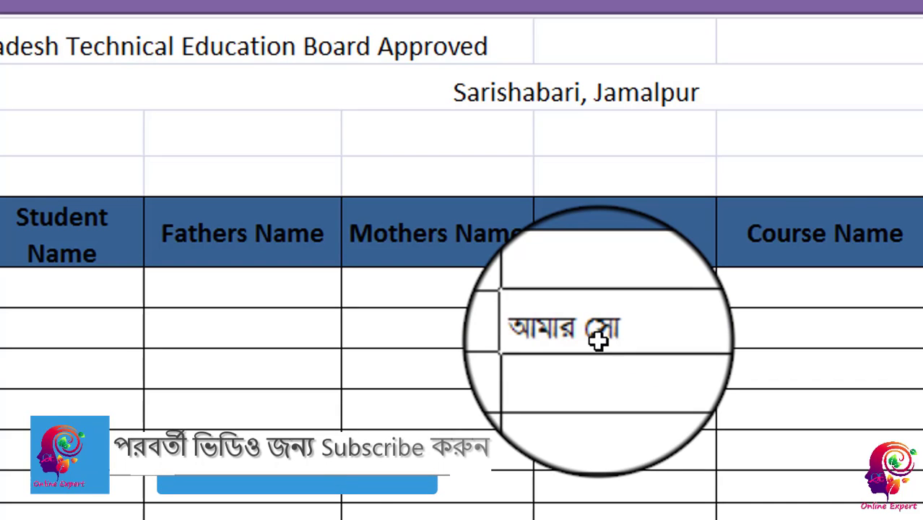
text(নার বাং)
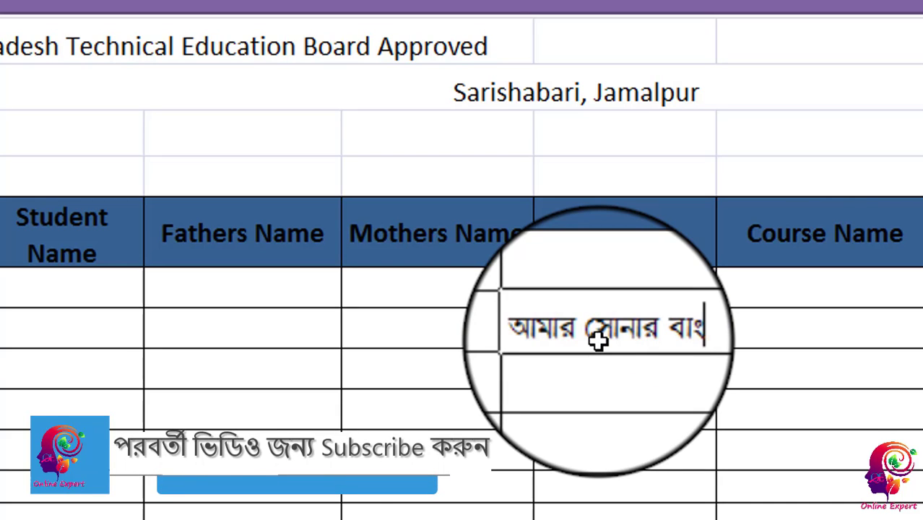
text(লা)
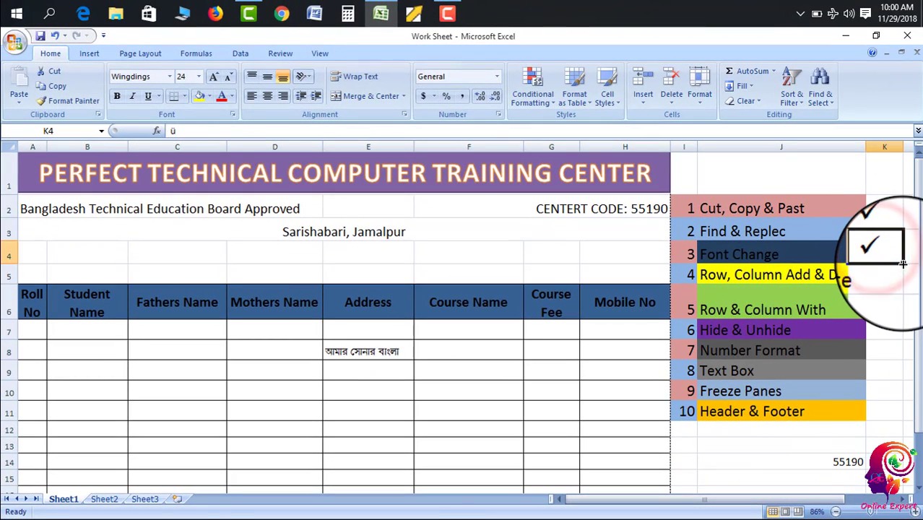
Step: Extend the tick mark down to K5 beside Row, Column Add & Delete
drag(903, 264, 902, 278)
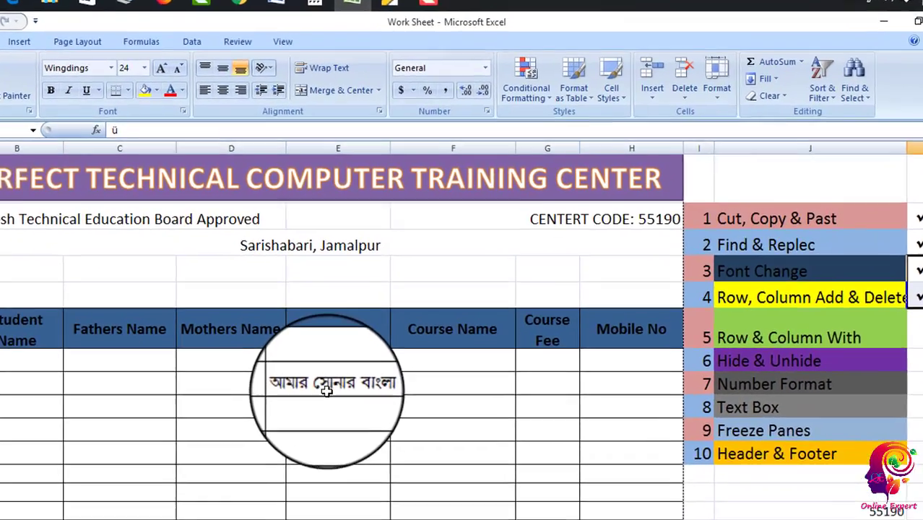
click(355, 359)
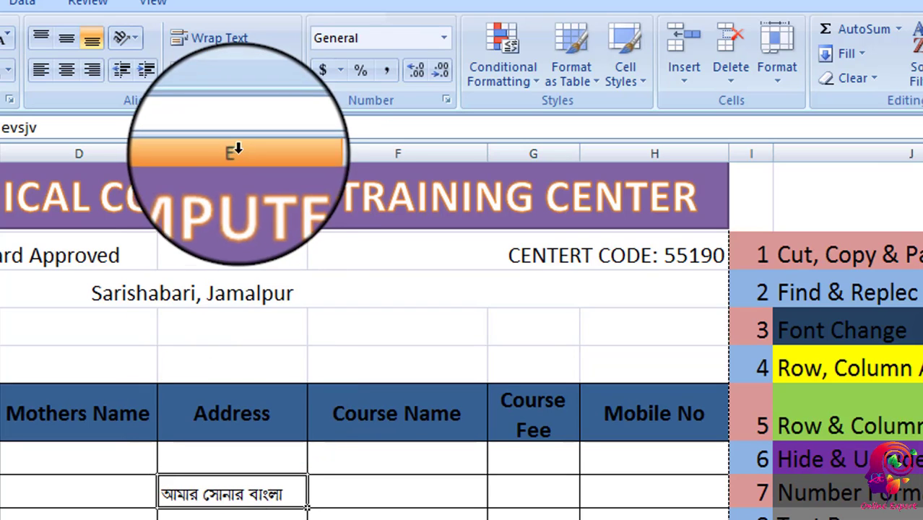
Step: Delete the Address column (column E) from the form
click(250, 148)
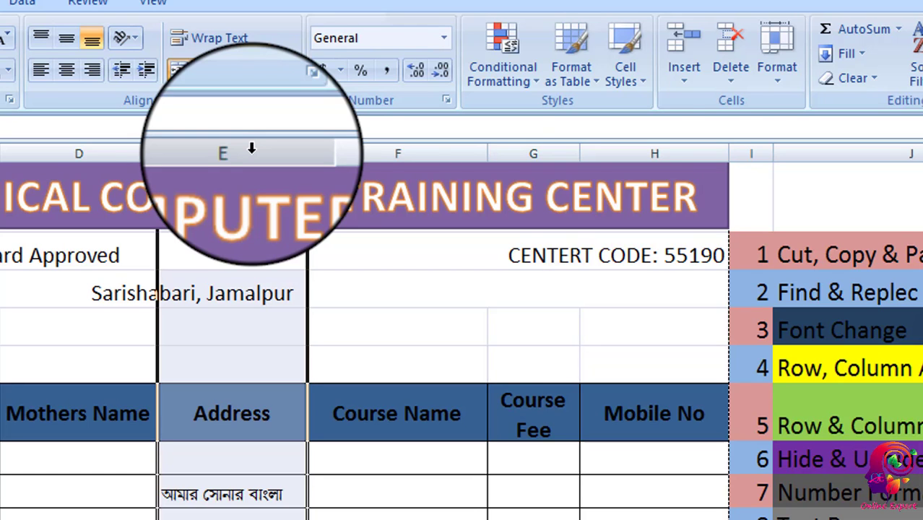
click(731, 81)
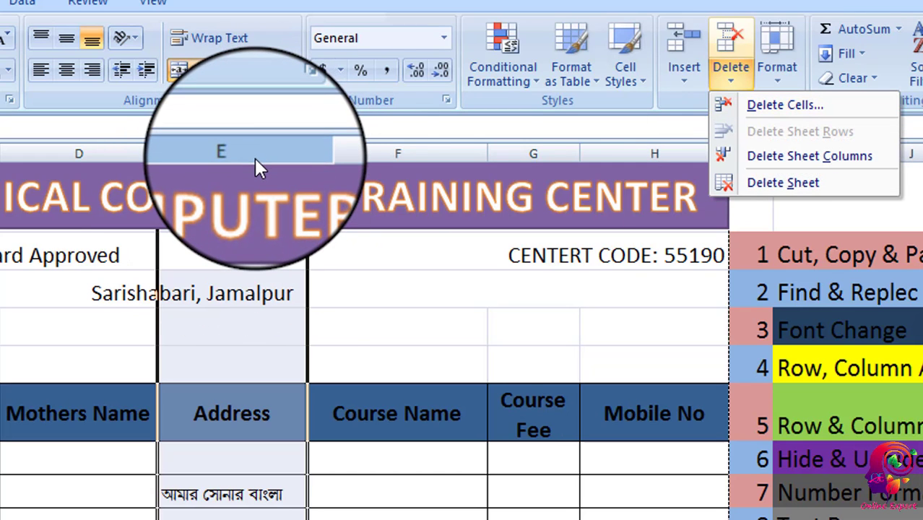
right_click(258, 166)
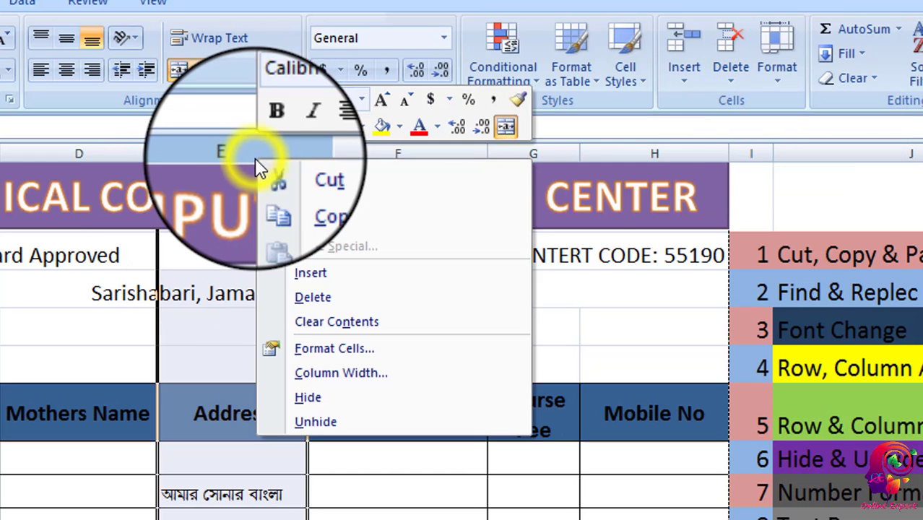
click(334, 298)
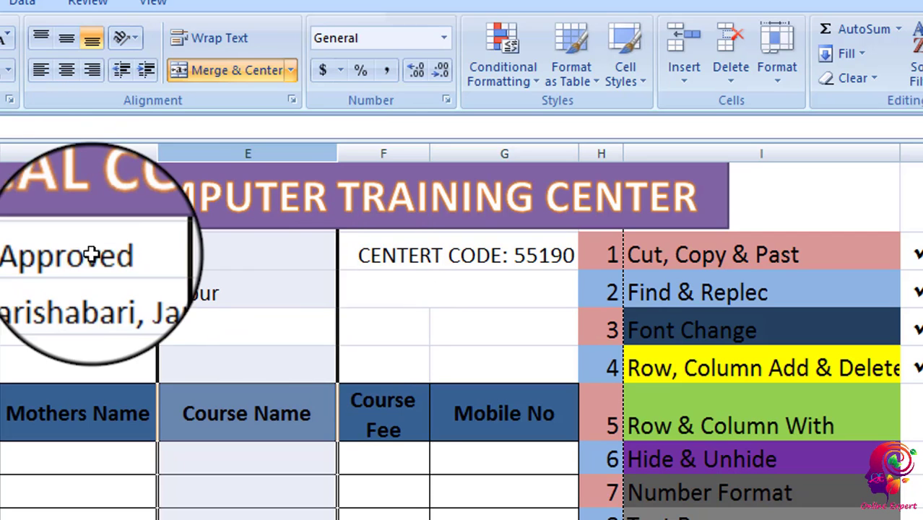
click(218, 498)
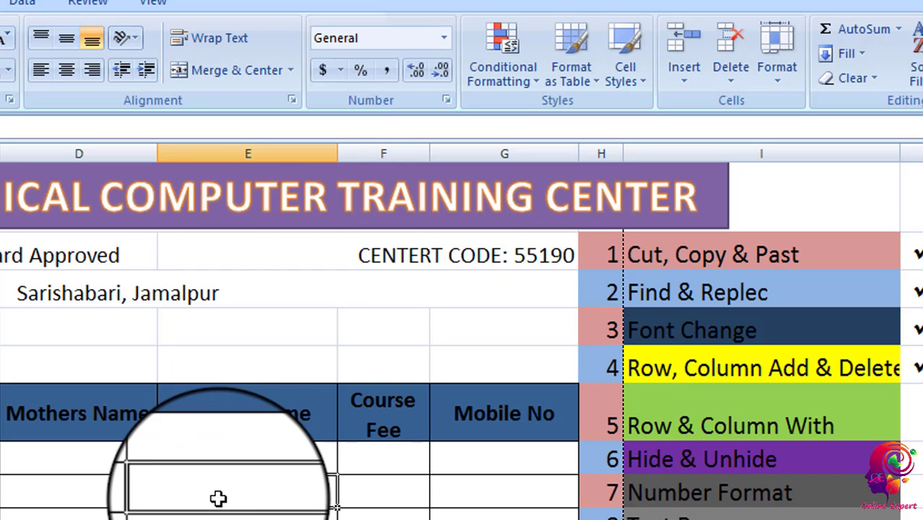
Step: Insert a blank column at E before Course Name, then undo the column changes
click(281, 152)
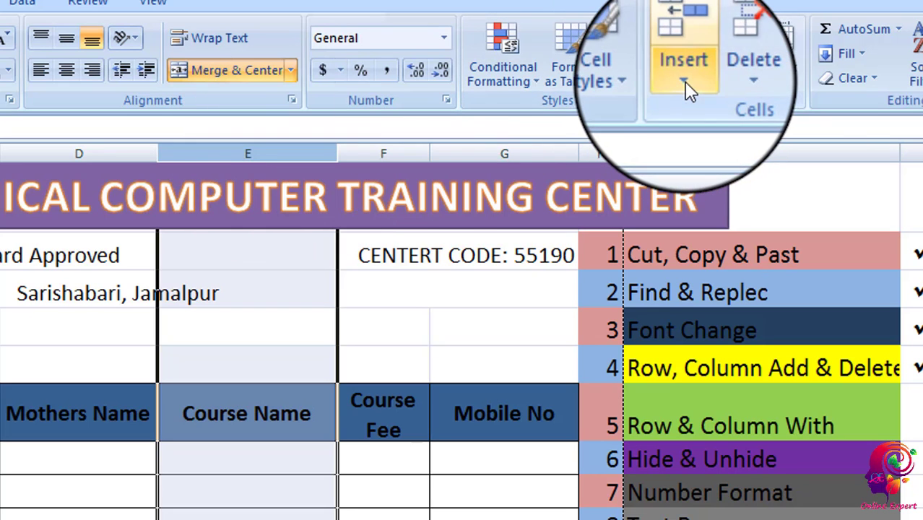
click(684, 81)
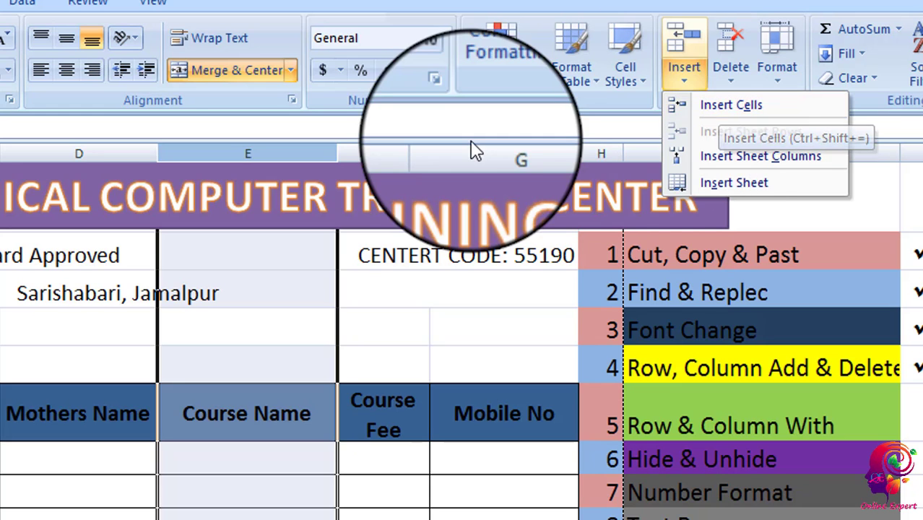
right_click(257, 154)
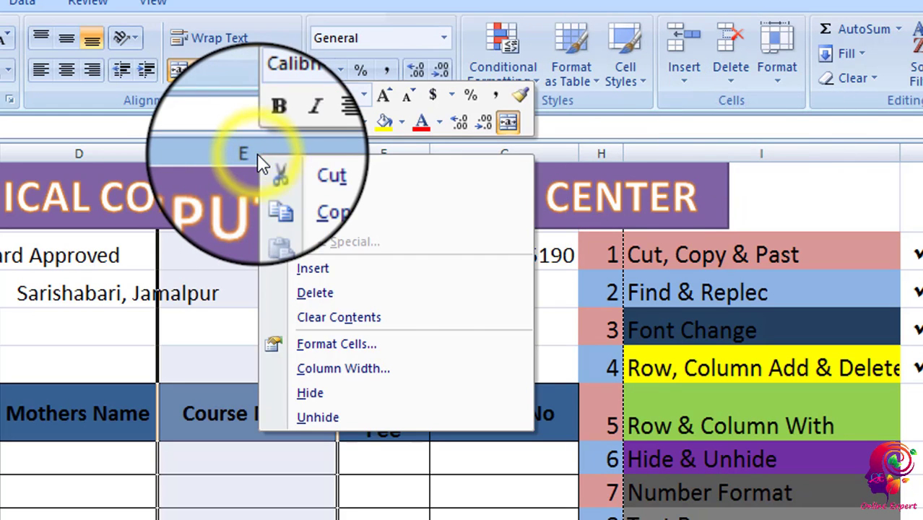
click(370, 286)
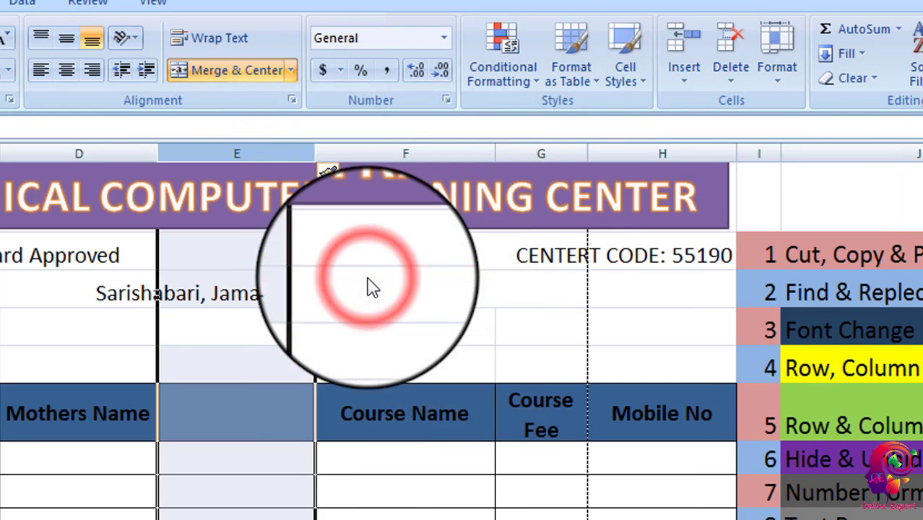
click(206, 515)
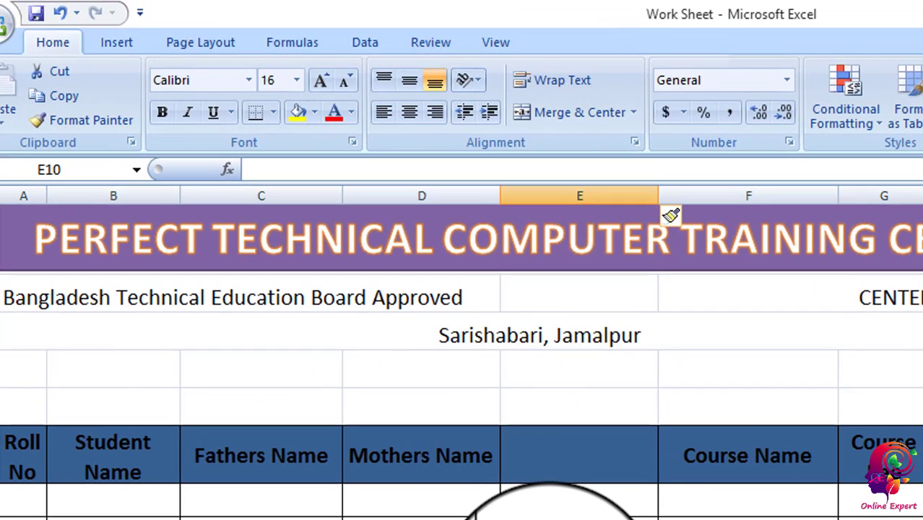
click(61, 15)
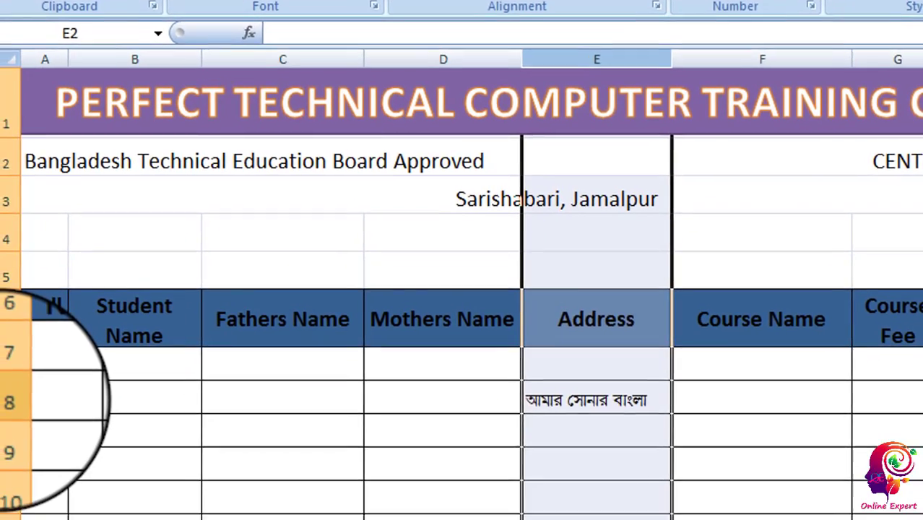
Step: Delete row 8 containing the Bengali Address entry
click(7, 402)
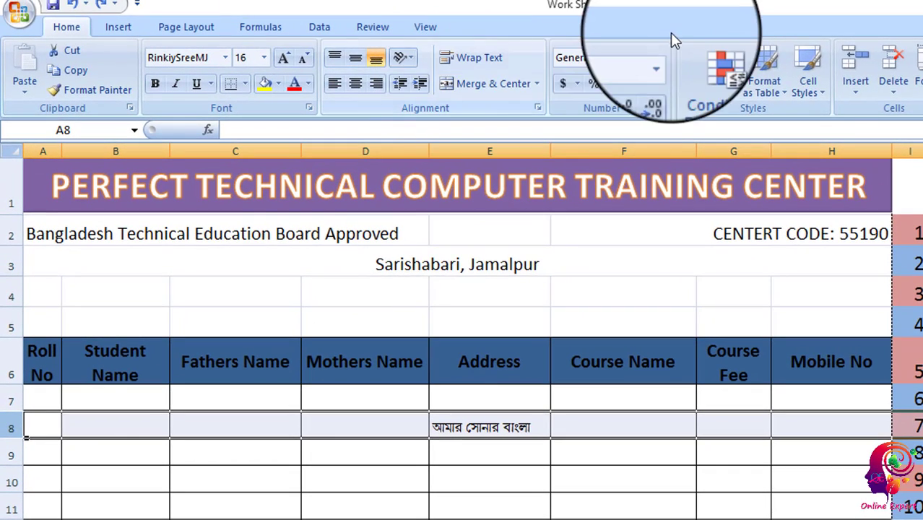
click(876, 90)
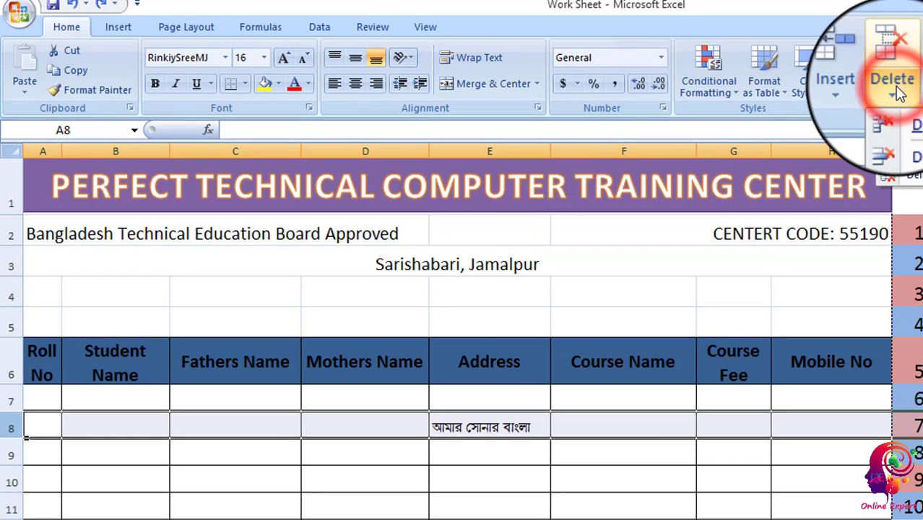
click(914, 116)
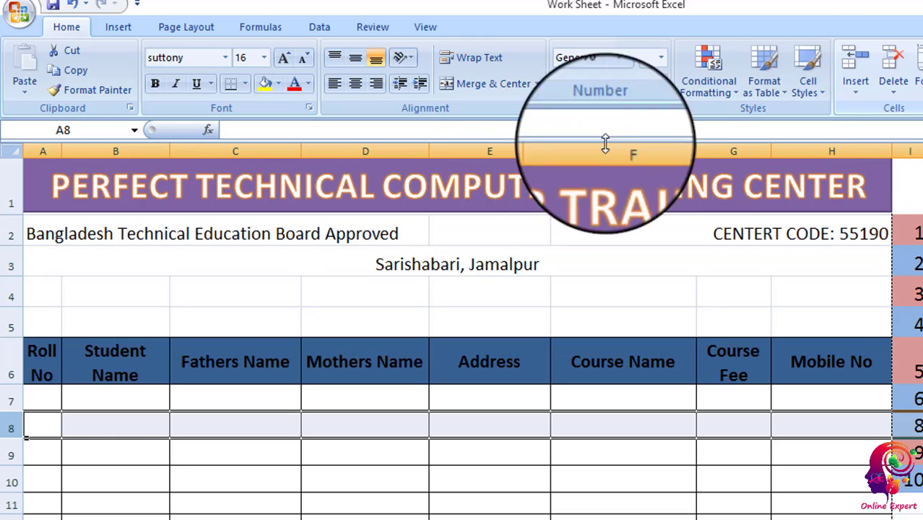
Step: Insert a blank row at row 4
click(7, 296)
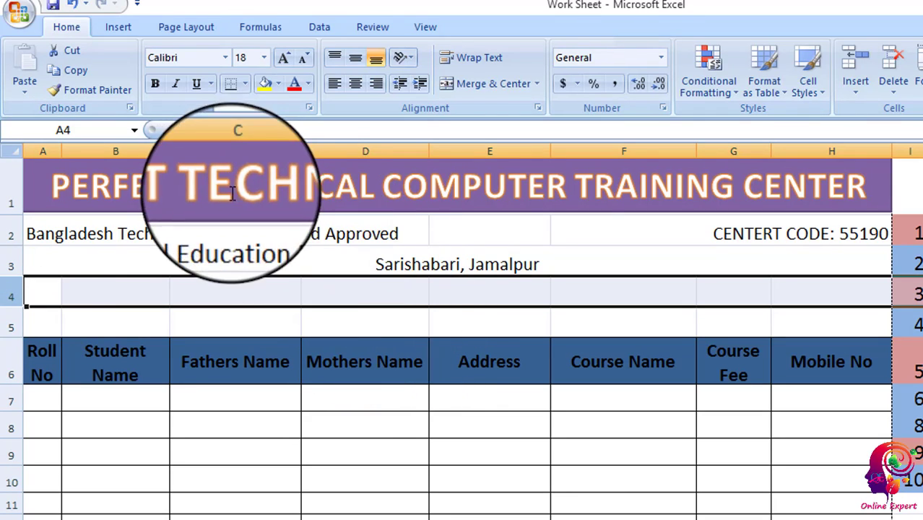
click(853, 96)
click(863, 108)
click(866, 114)
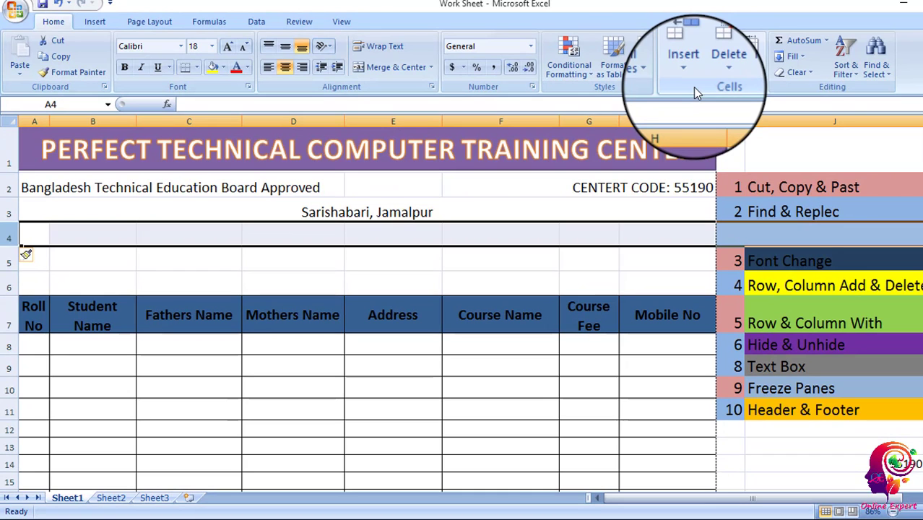
Step: Undo the row insertion and deletion, then select cells C8 through H8
click(58, 6)
click(59, 6)
click(58, 5)
click(58, 6)
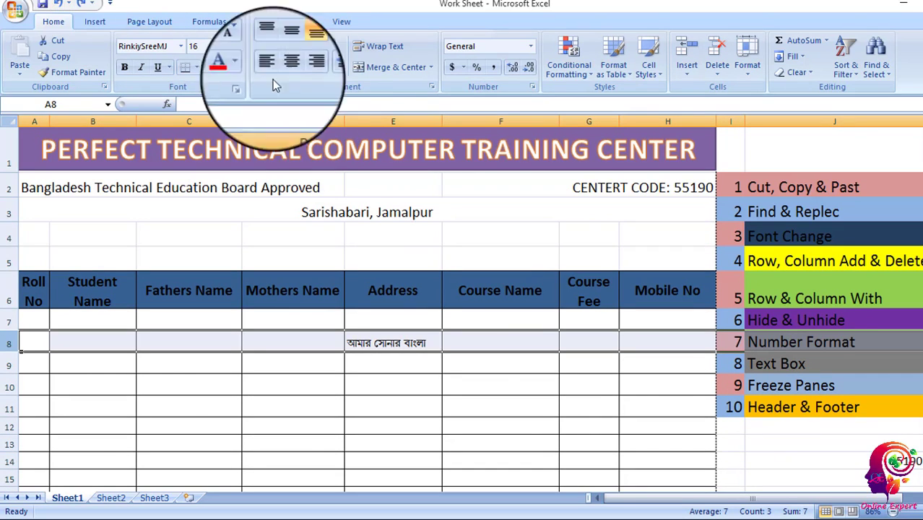
click(534, 379)
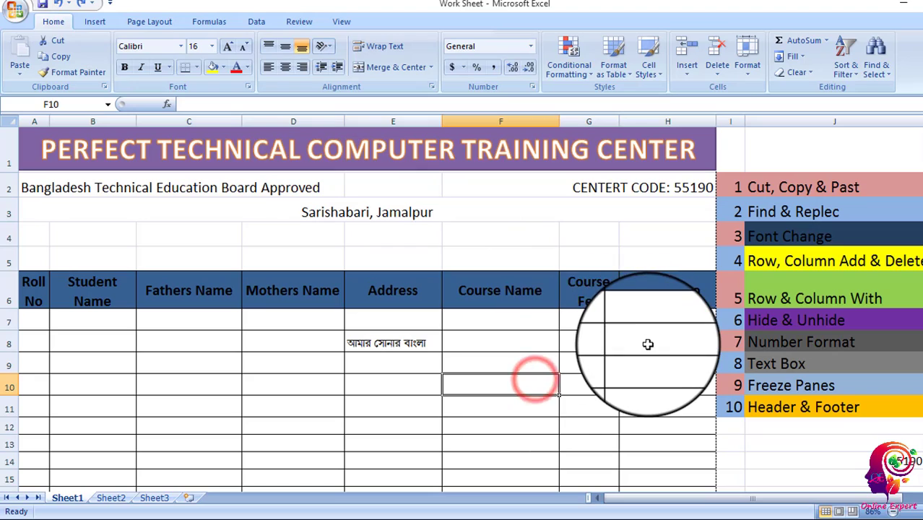
mouse_move(646, 344)
mouse_down()
mouse_move(202, 337)
mouse_move(35, 352)
mouse_up()
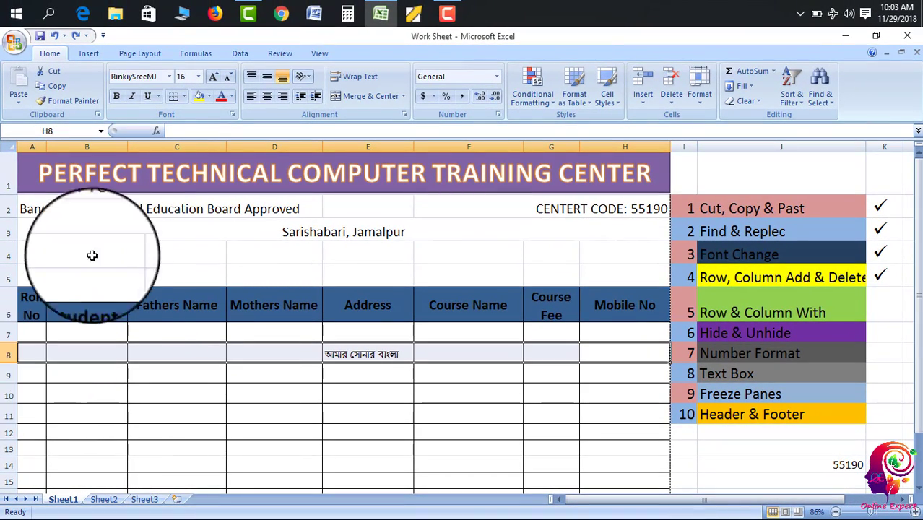
Step: Switch the row 8 cells to Calibri, then delete their contents
click(169, 76)
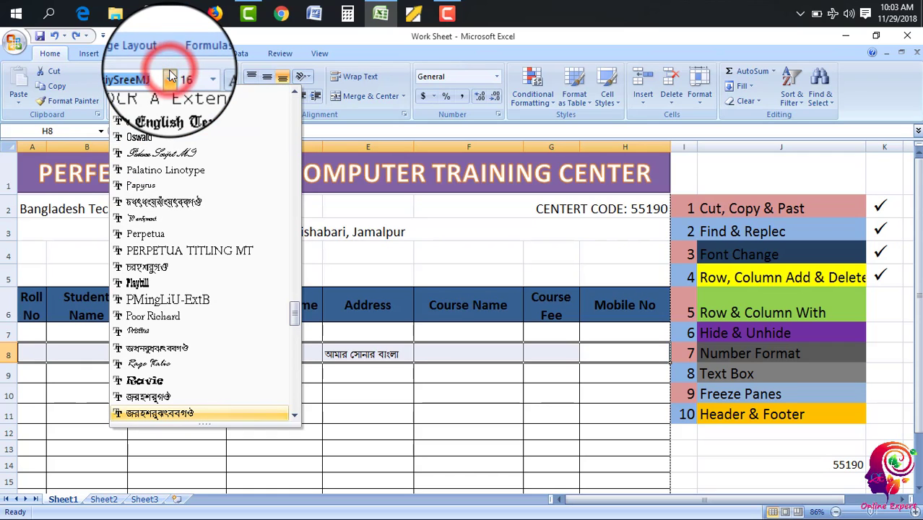
click(170, 75)
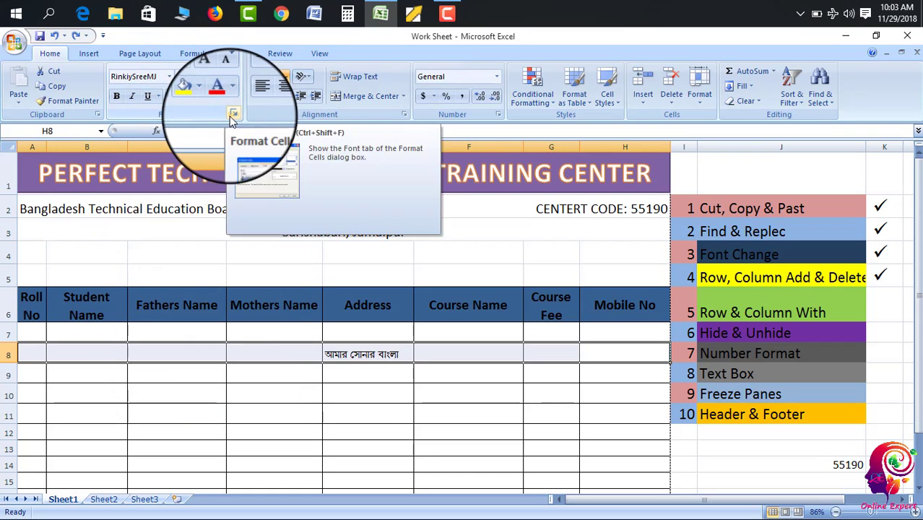
click(170, 78)
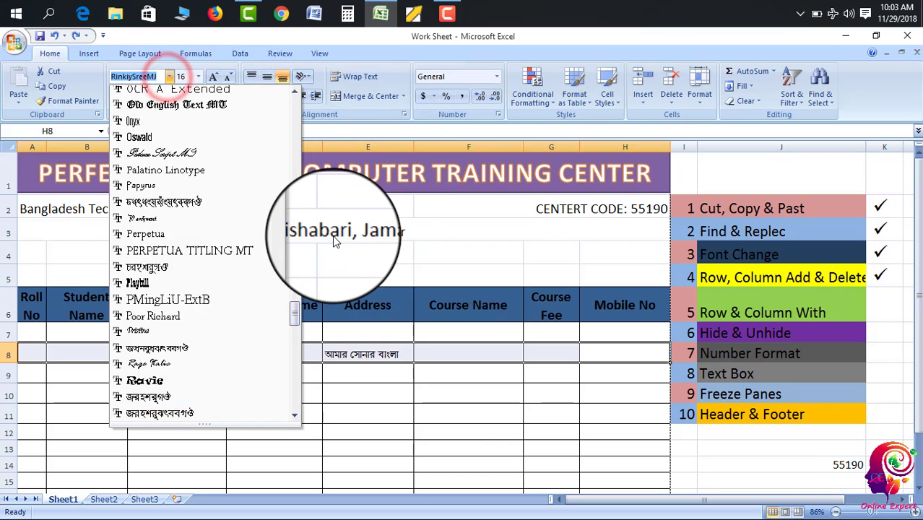
drag(294, 314, 293, 104)
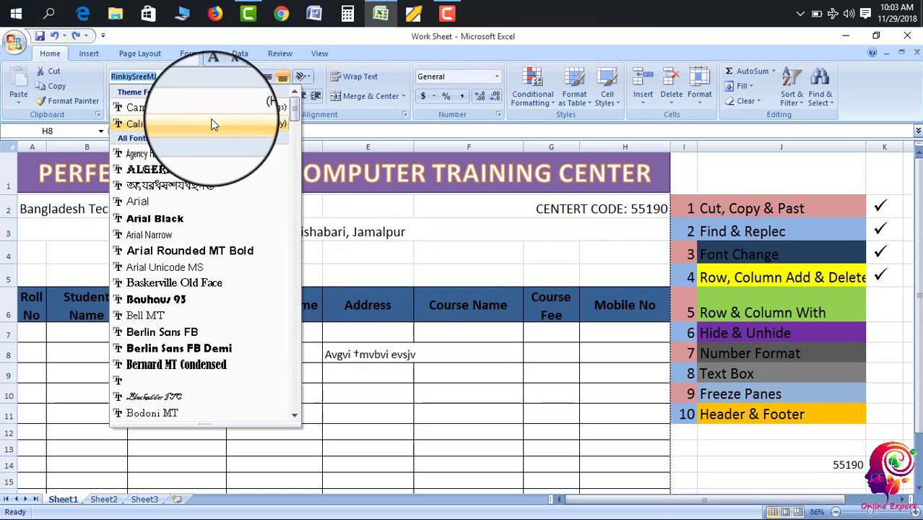
click(211, 123)
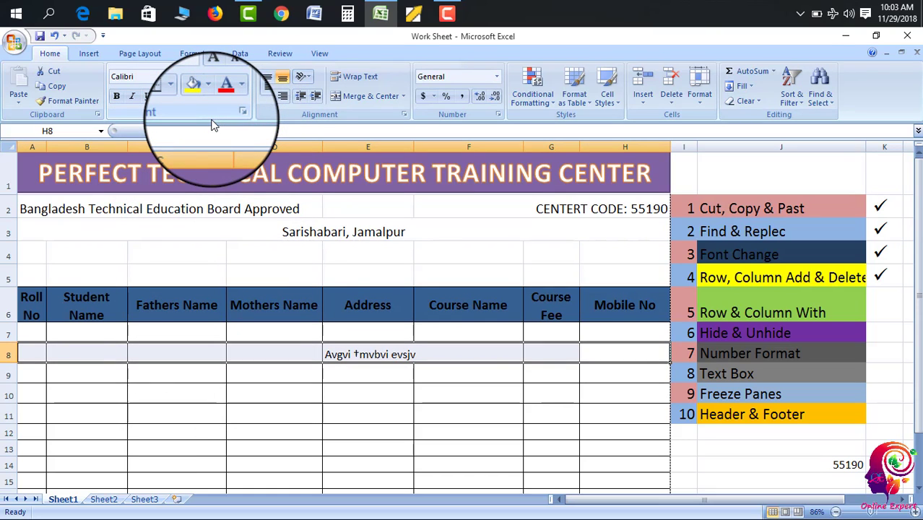
key(Delete)
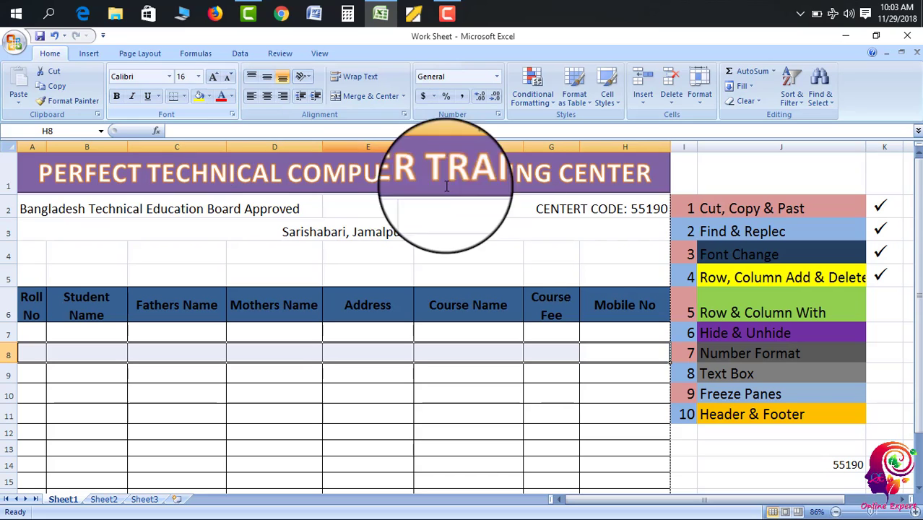
click(796, 301)
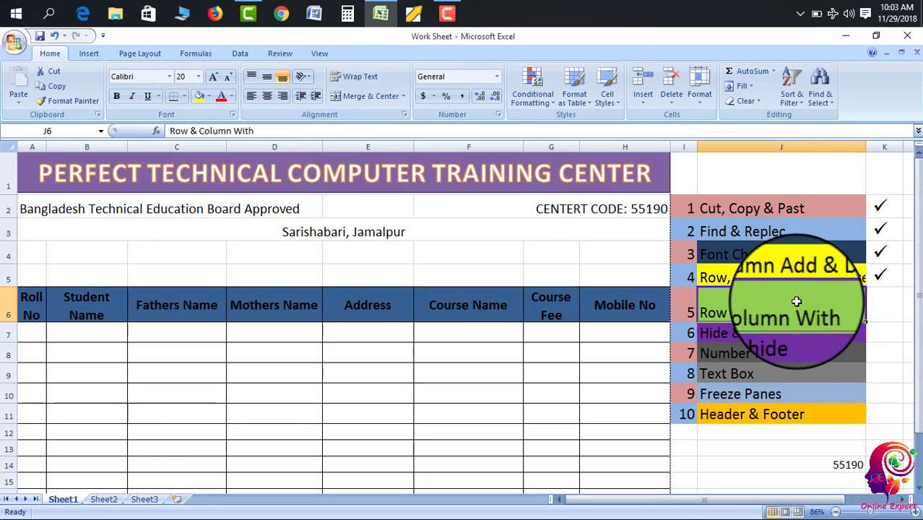
Step: Copy the K5 tick down into K6 for 'Row & Column With', then select rows 5–6
click(881, 276)
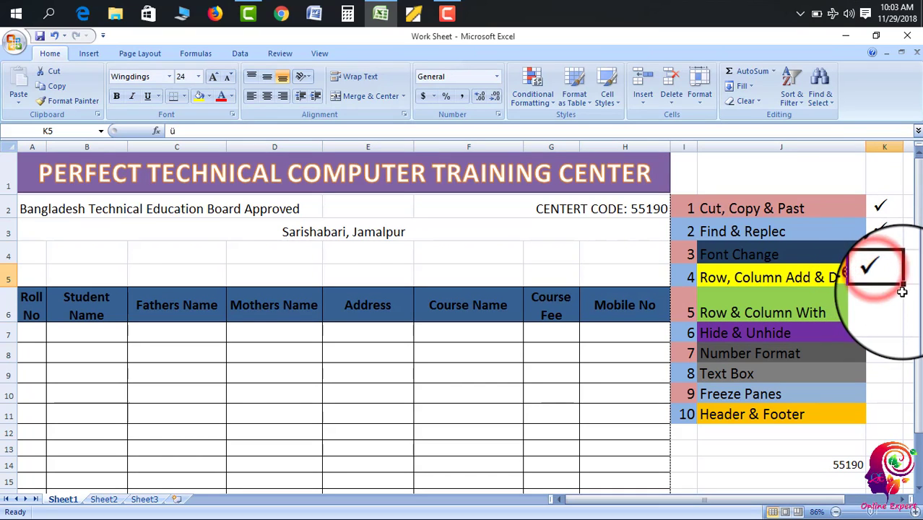
drag(902, 291, 902, 321)
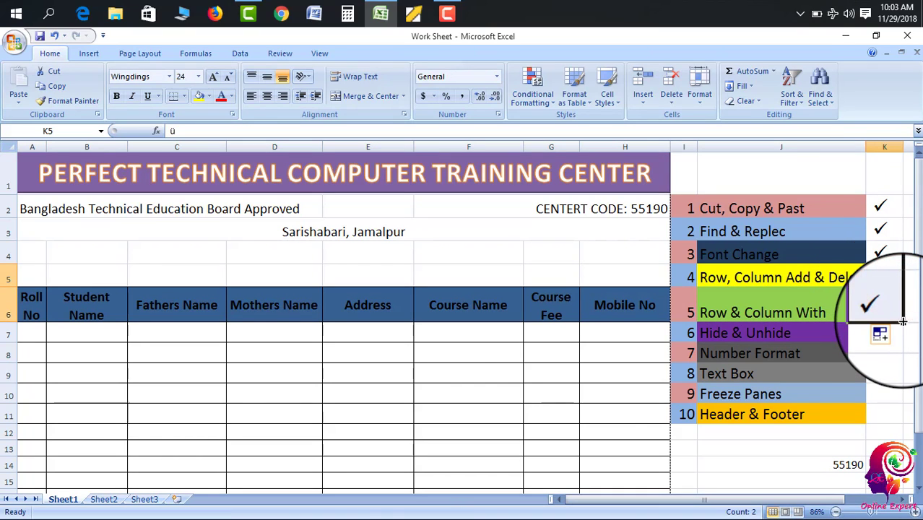
click(487, 331)
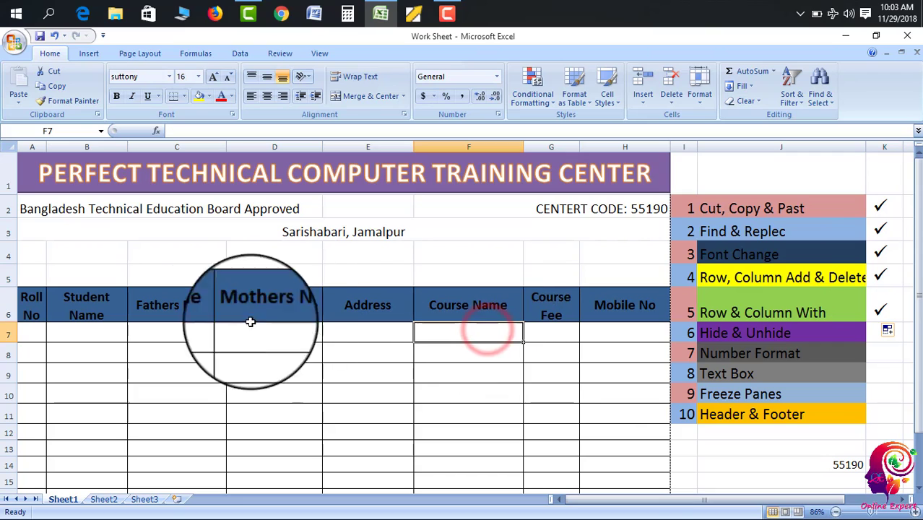
click(4, 304)
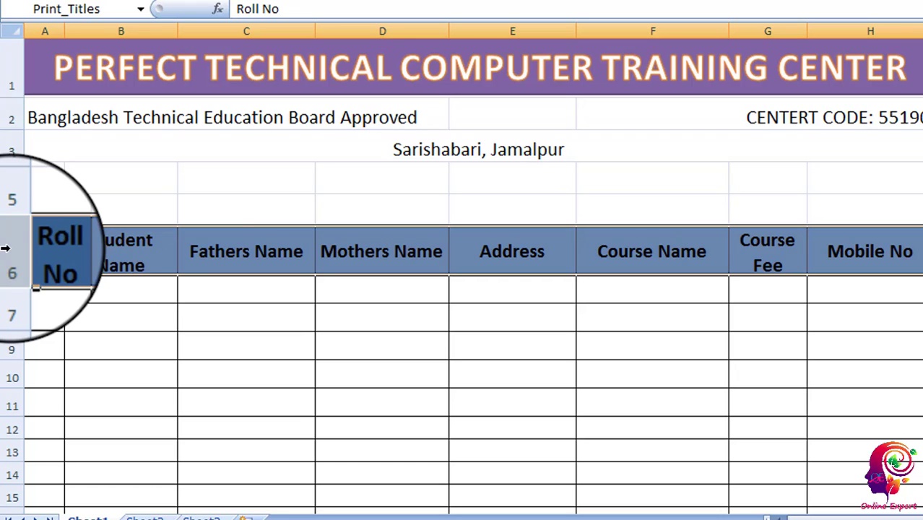
Step: Set the height of row 6 to 65 from its right-click menu
right_click(6, 248)
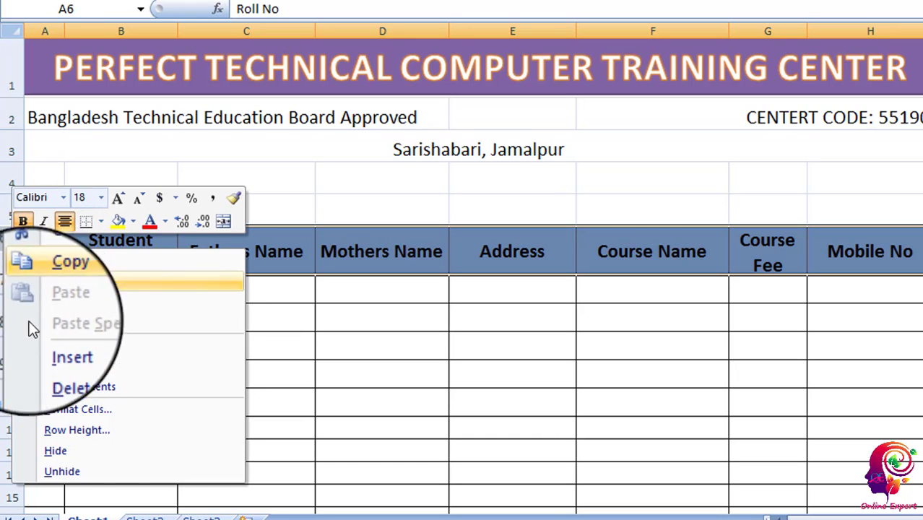
click(64, 432)
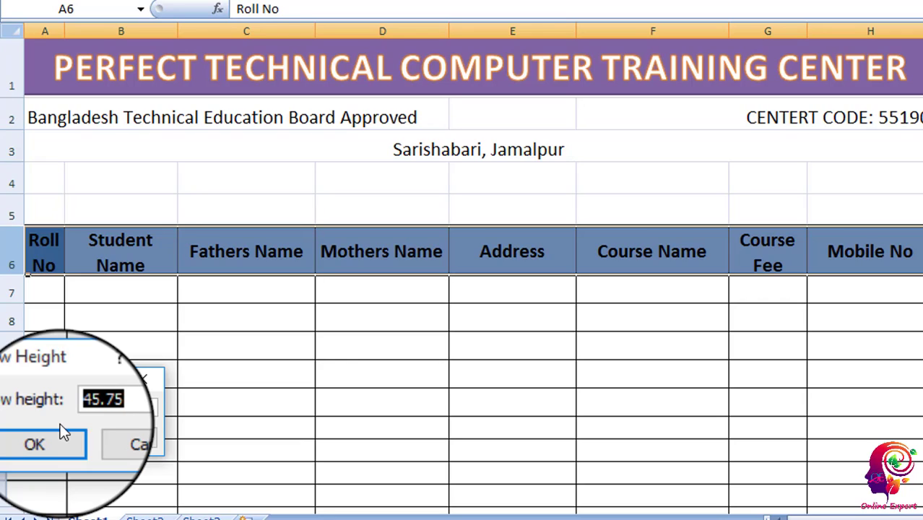
text(65)
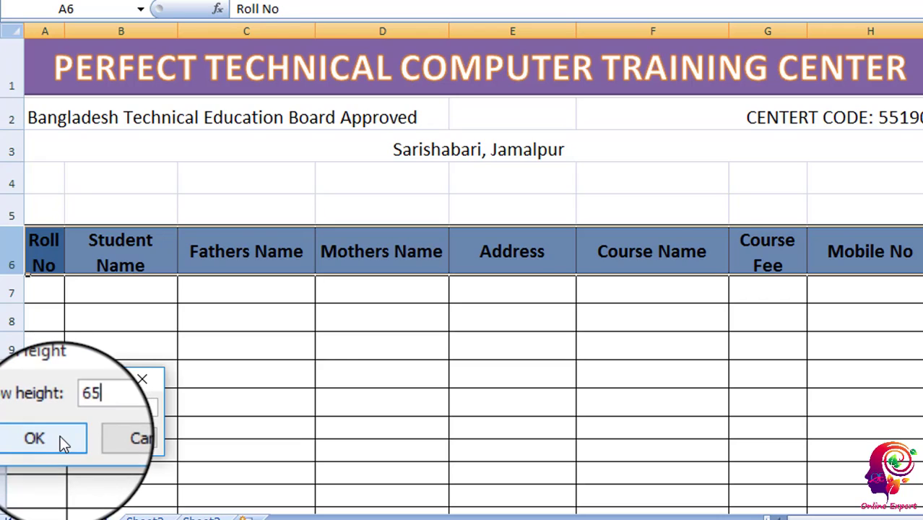
click(60, 436)
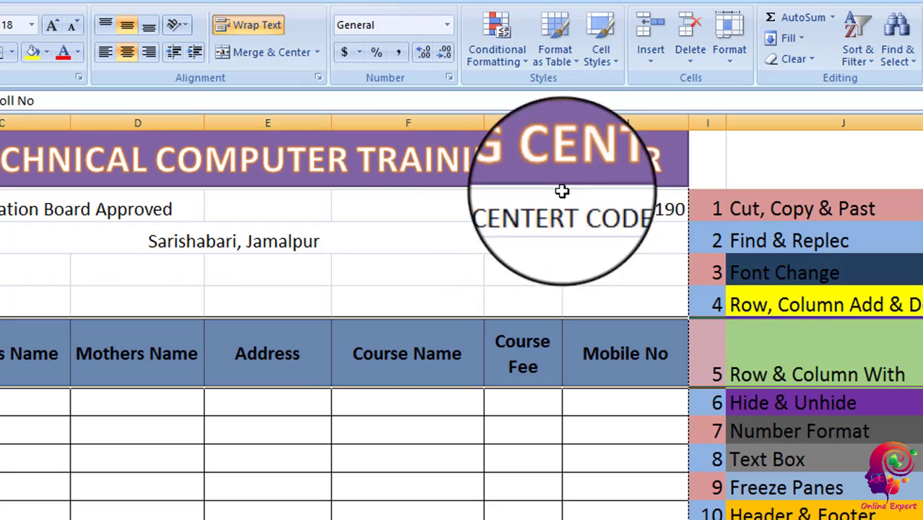
Step: Restore row 6 to a height of 45.75 via Home > Format, then select column A
click(730, 61)
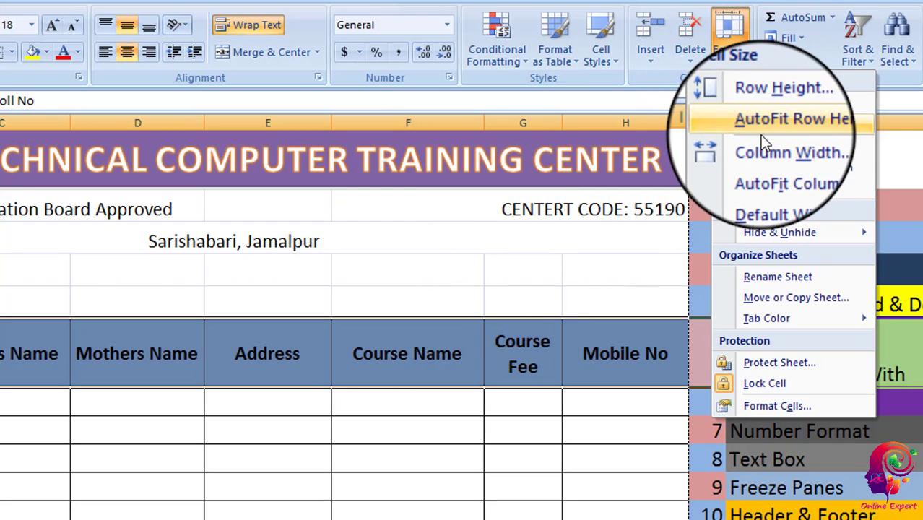
click(772, 104)
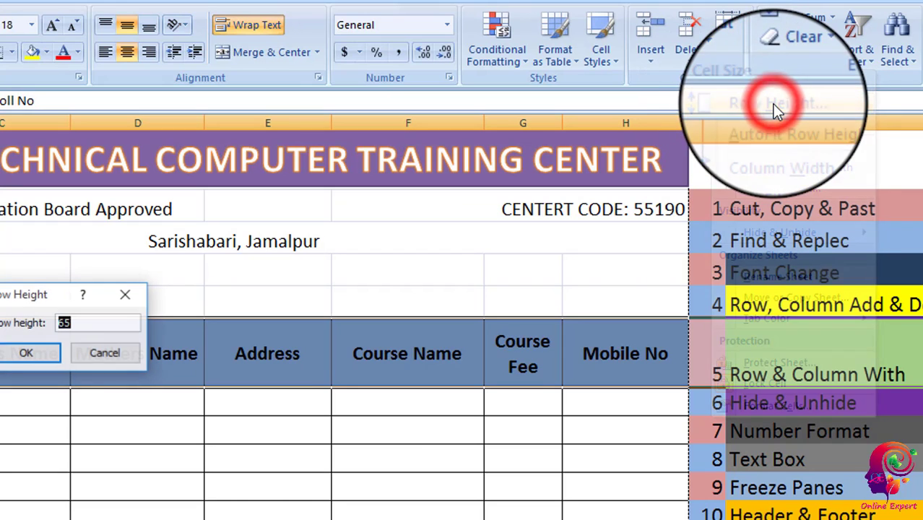
text(45)
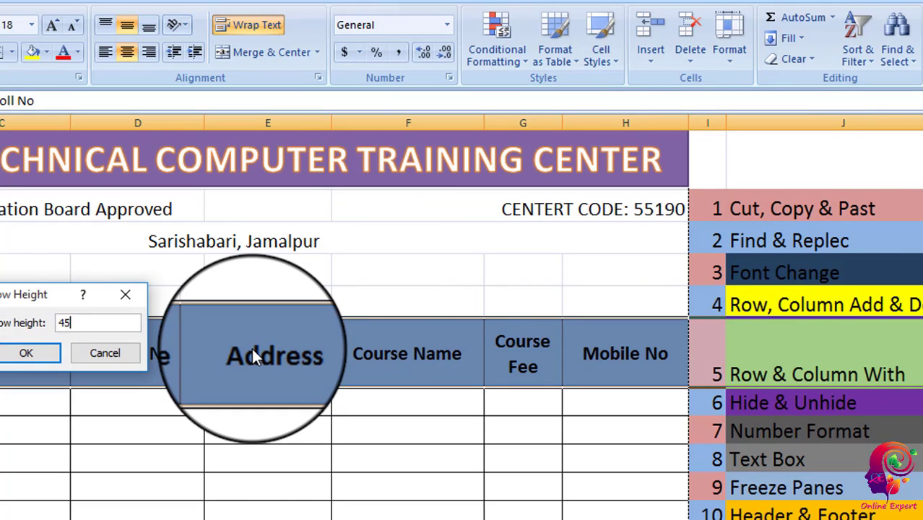
text(.)
text(75)
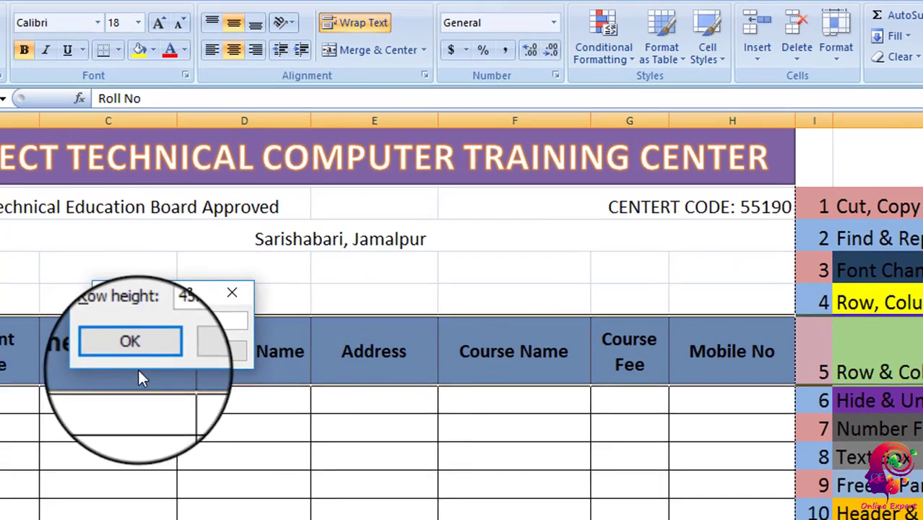
click(136, 344)
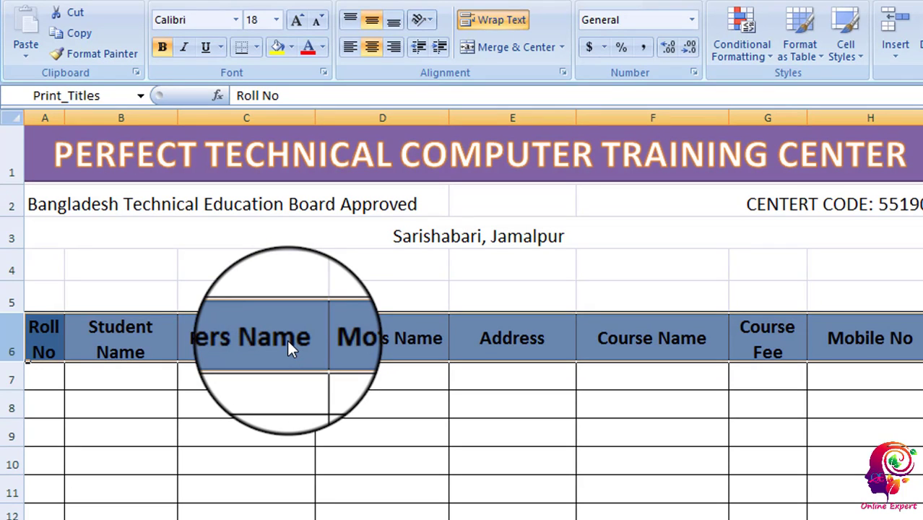
click(48, 110)
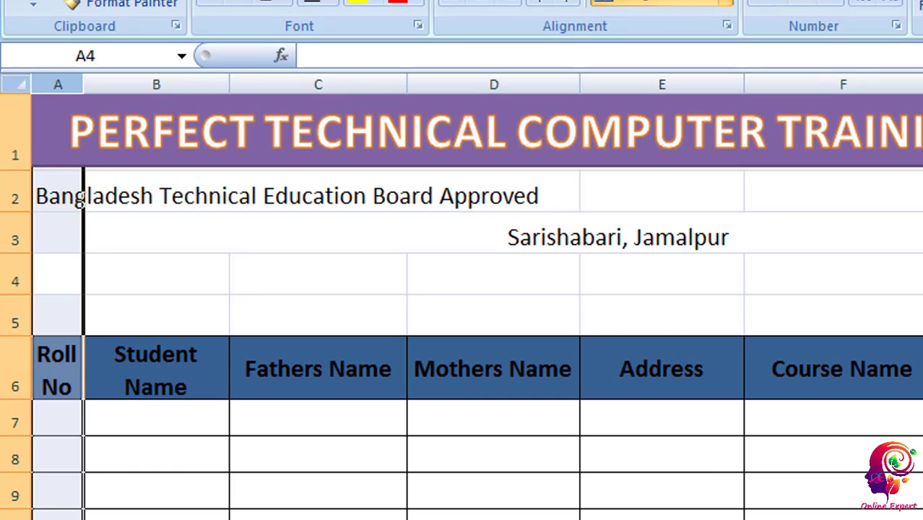
Step: Set column A's width to 50 using Alt+H, O, W
key(alt+h)
key(o)
key(w)
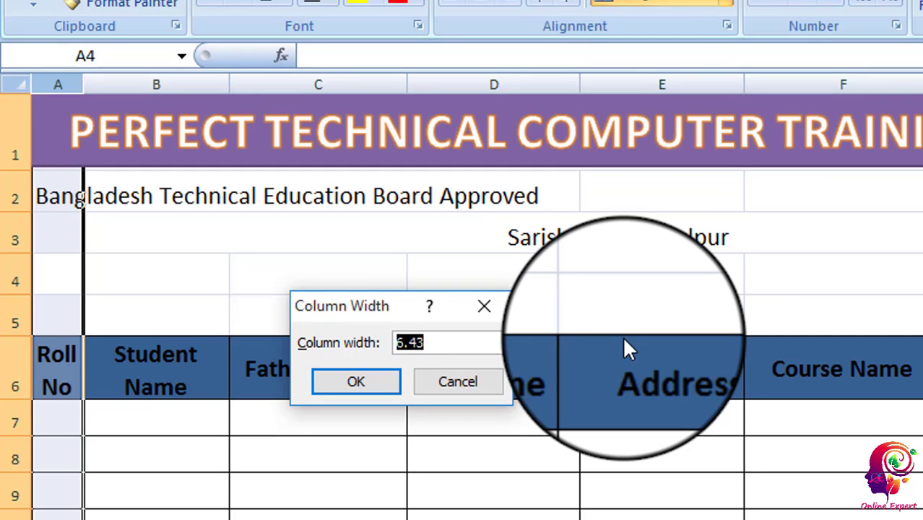
text(50)
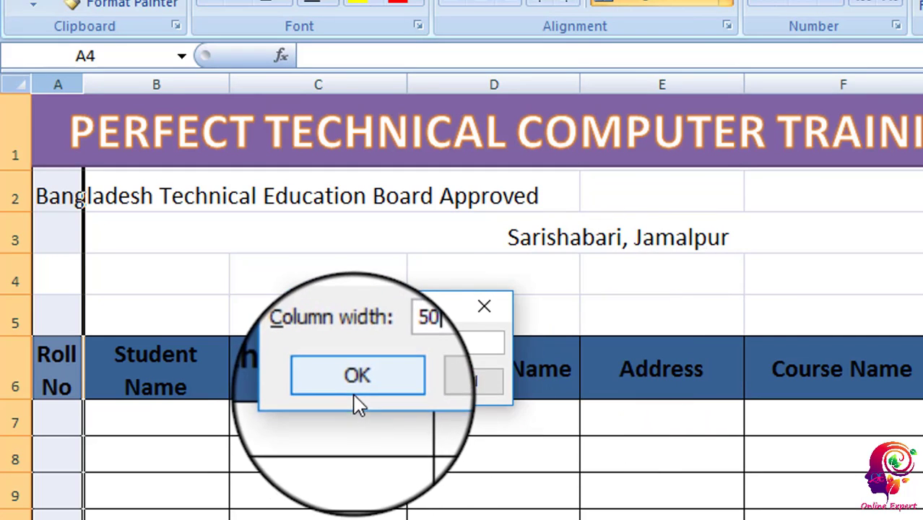
click(356, 394)
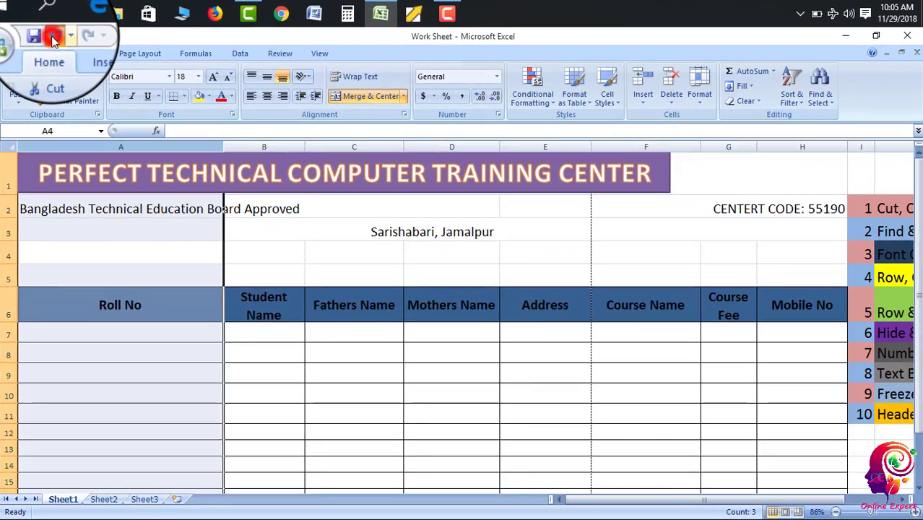
Step: Undo the width-50 change and drag column A's border back to a narrow width of about 6
click(56, 36)
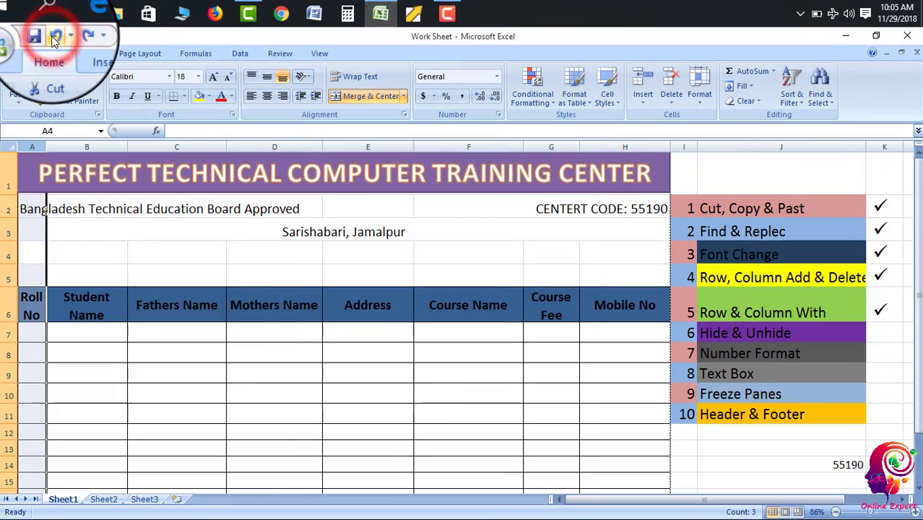
click(60, 179)
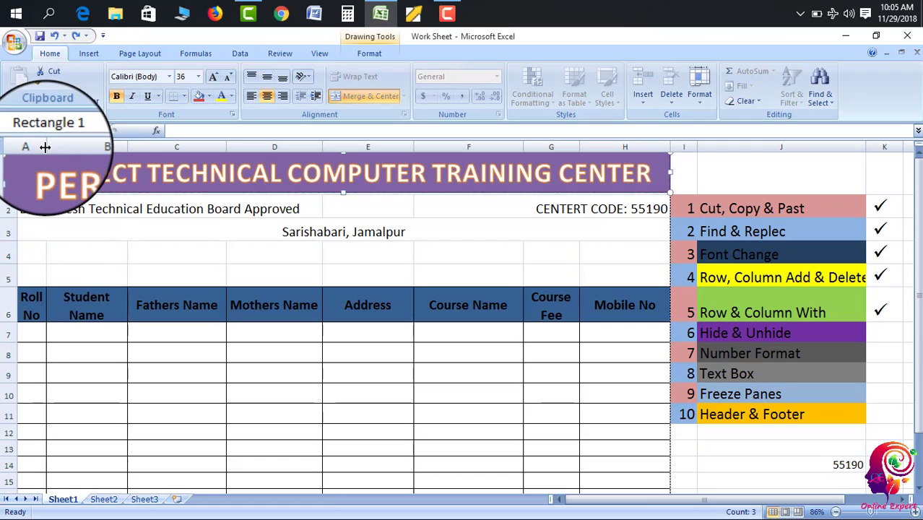
drag(45, 147, 62, 149)
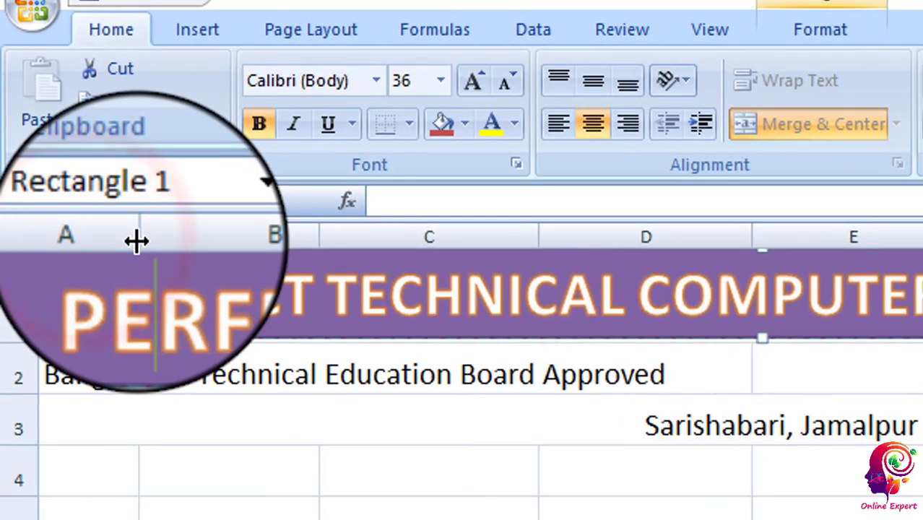
drag(137, 241, 107, 241)
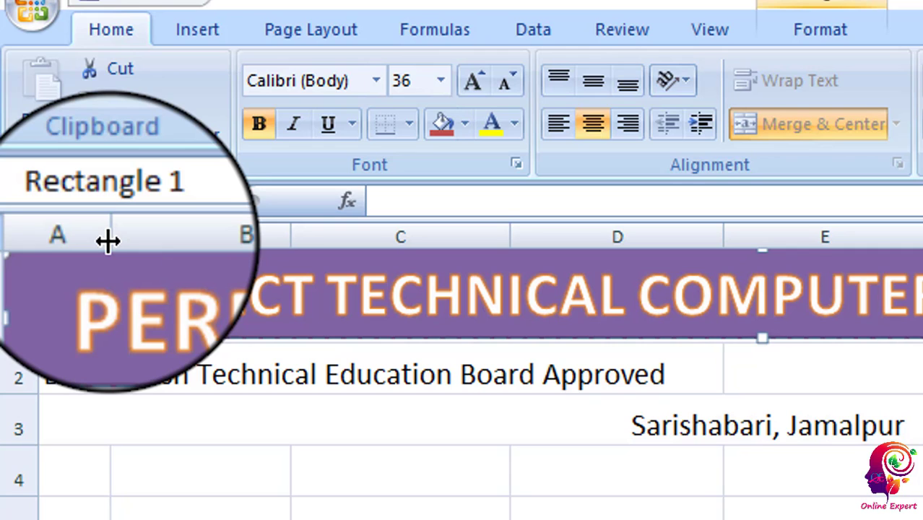
drag(109, 241, 98, 241)
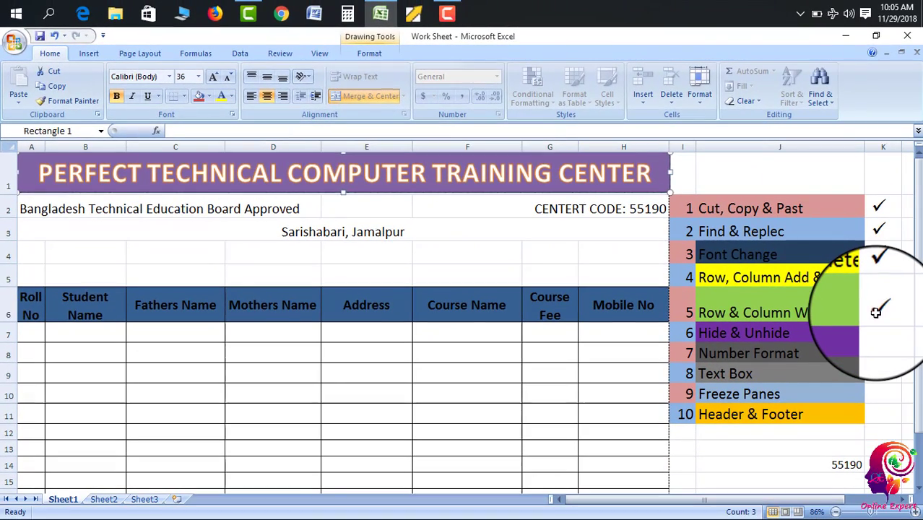
Step: Copy the K6 tick down into K7 and switch to the View tab
click(884, 311)
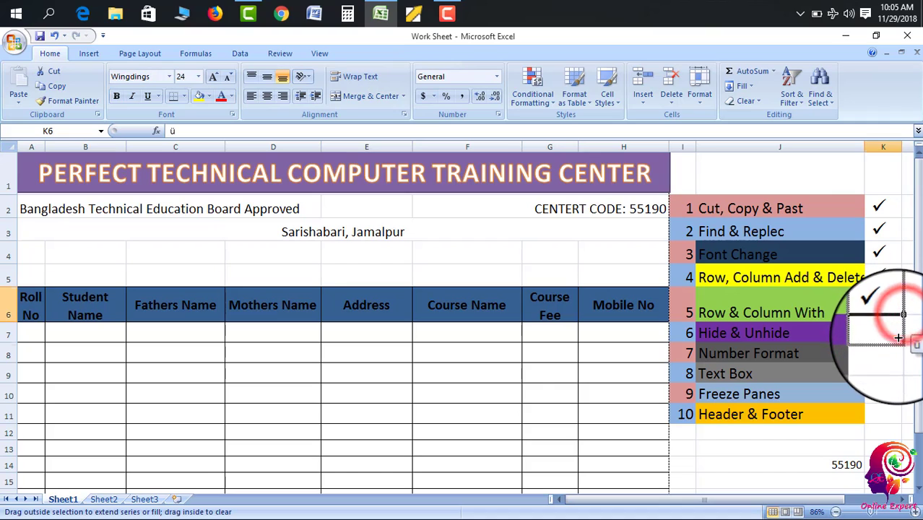
drag(902, 324, 884, 341)
click(824, 406)
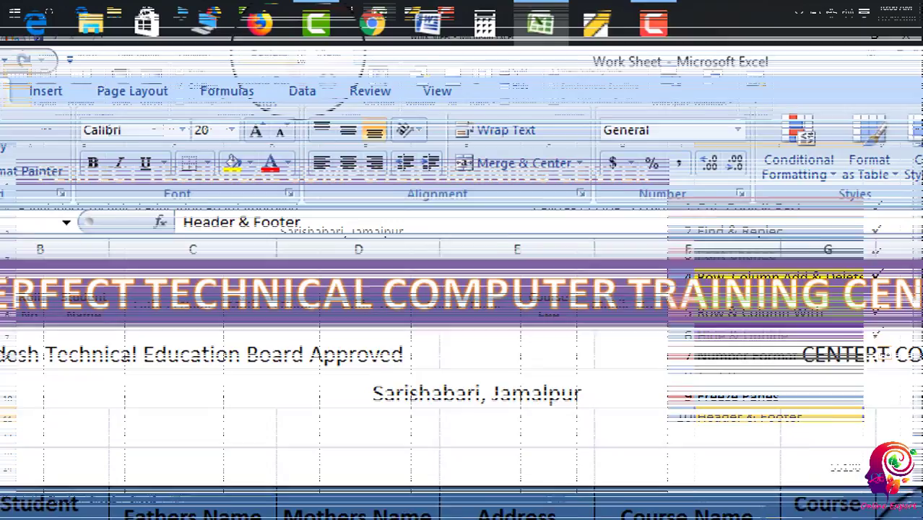
click(320, 53)
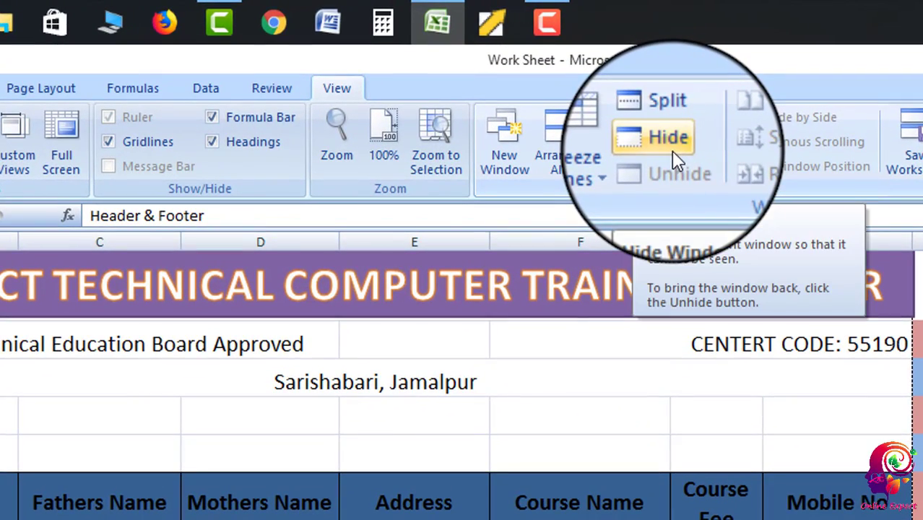
Step: Hide the Work Sheet window, then quit Excel, saving changes
click(671, 151)
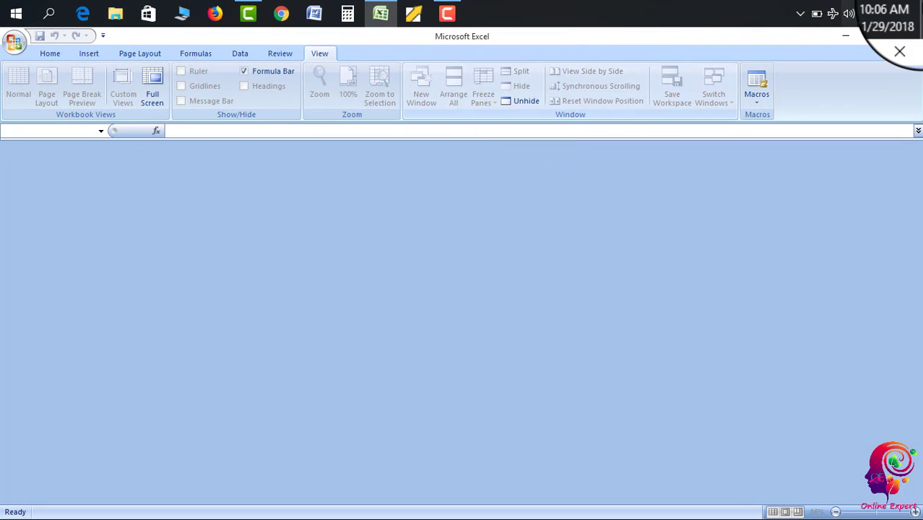
click(907, 36)
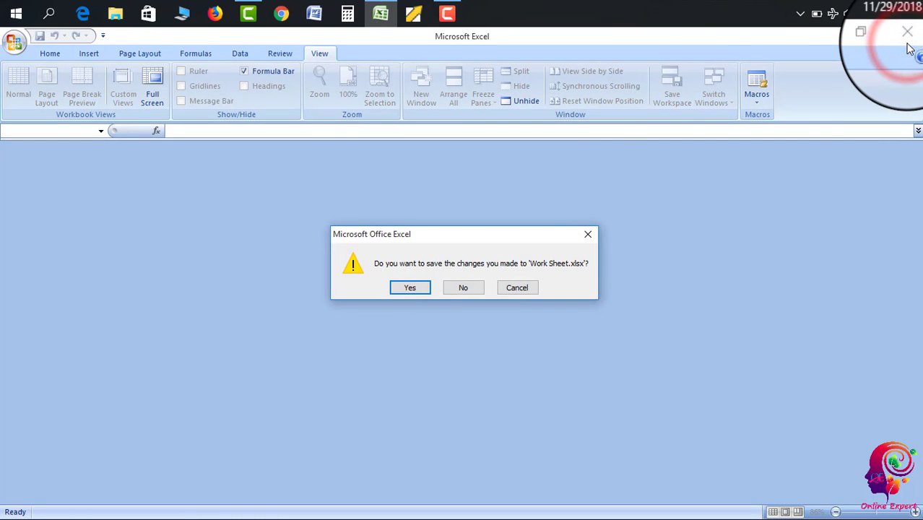
click(403, 289)
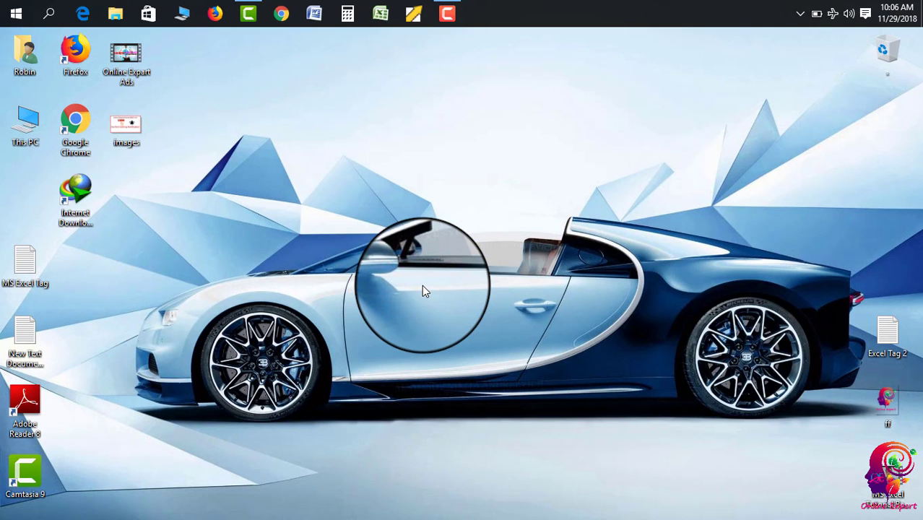
Step: Refresh the desktop and relaunch Excel from the taskbar
right_click(422, 286)
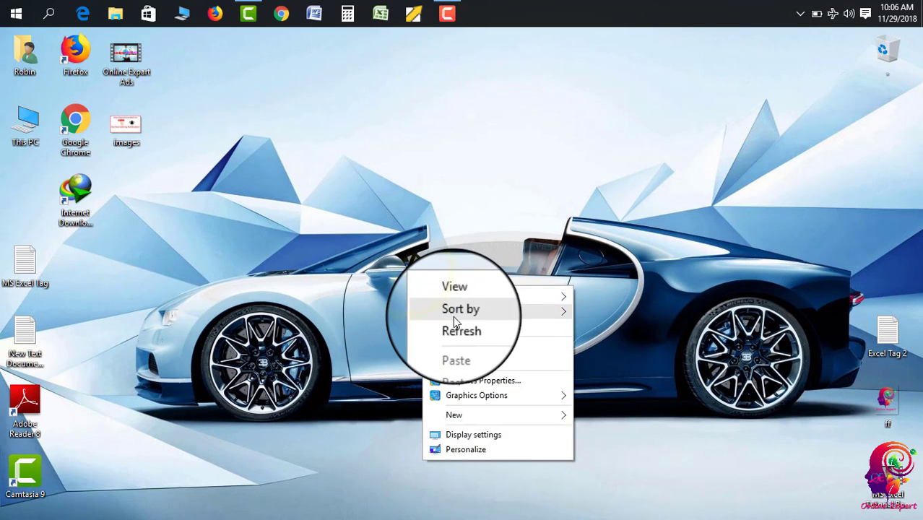
click(458, 329)
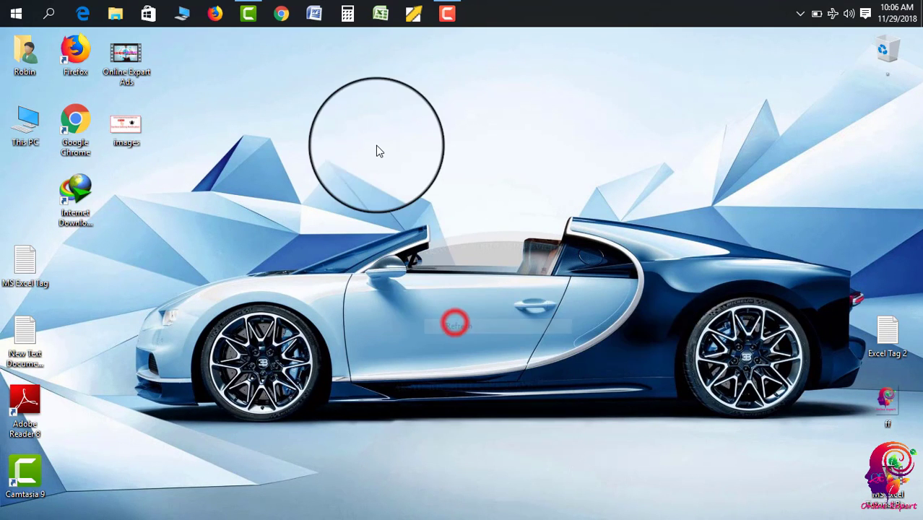
click(381, 15)
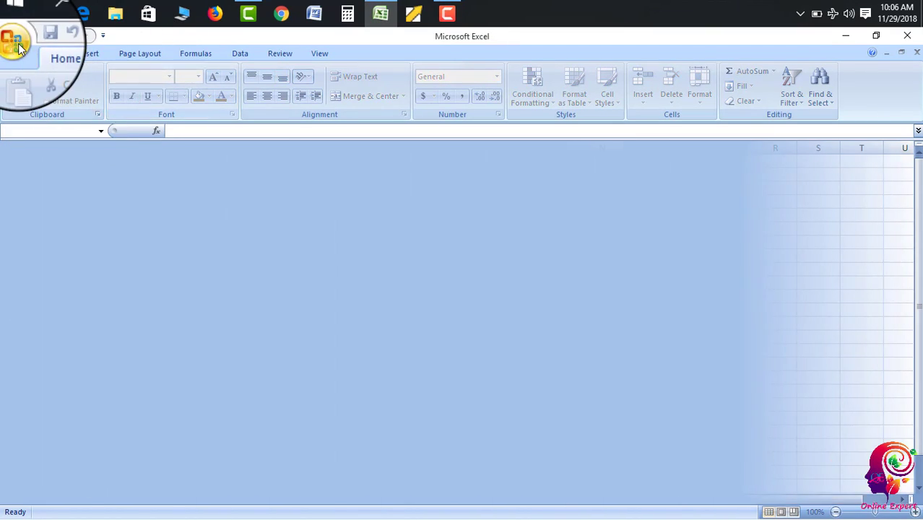
Step: Open the Work Sheet workbook through the Office button's Open dialog
click(20, 48)
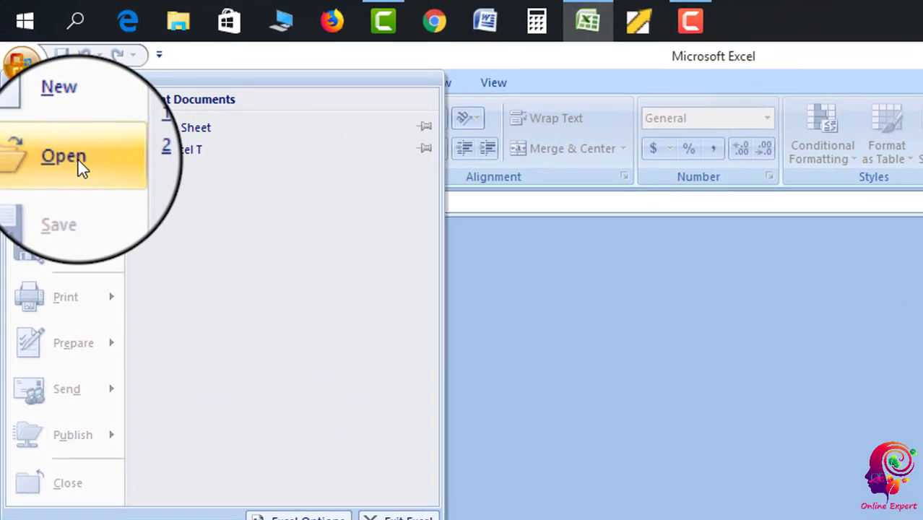
click(78, 160)
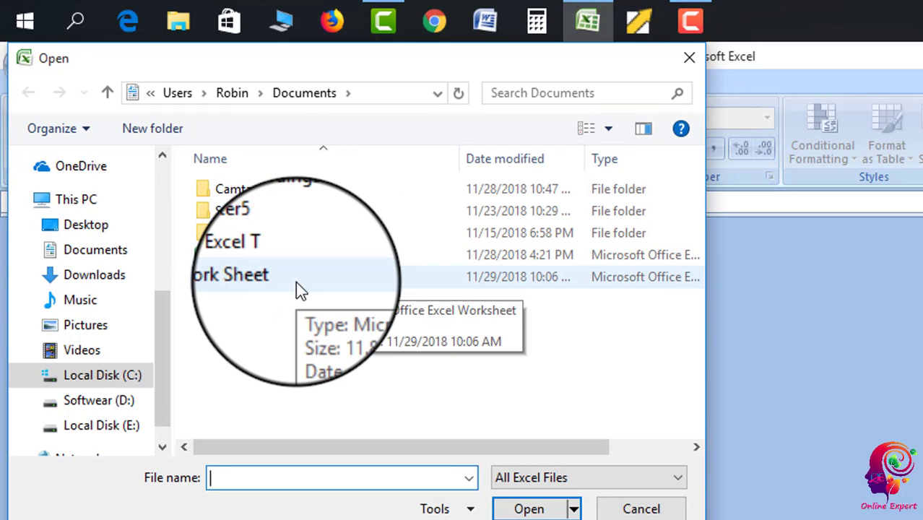
click(295, 281)
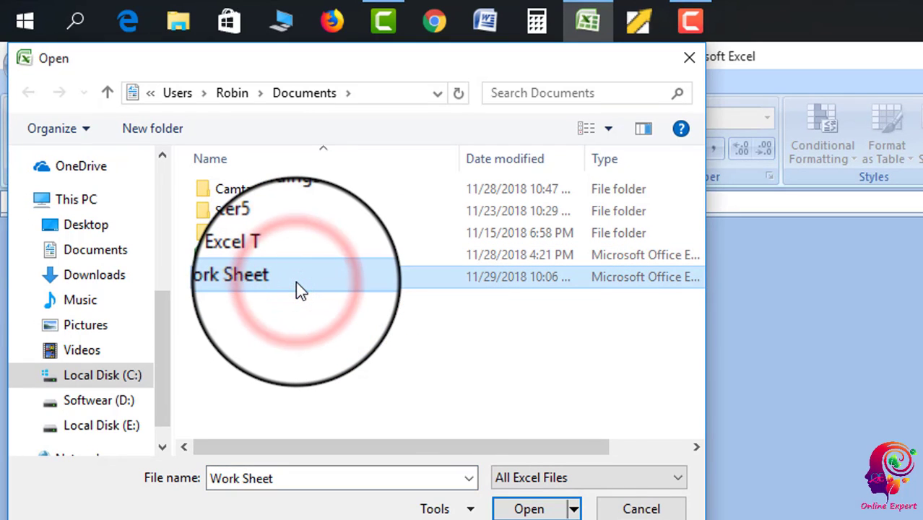
click(535, 509)
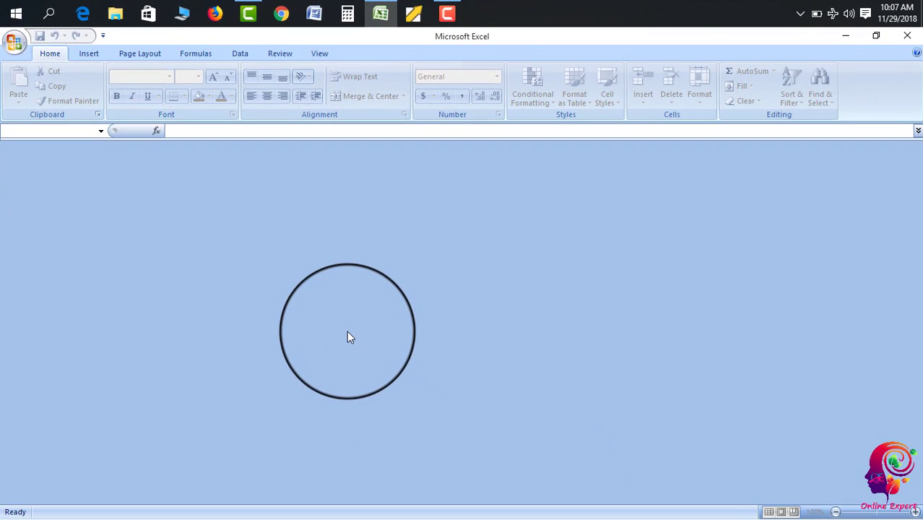
Step: Unhide the Work Sheet window using View > Unhide
click(320, 55)
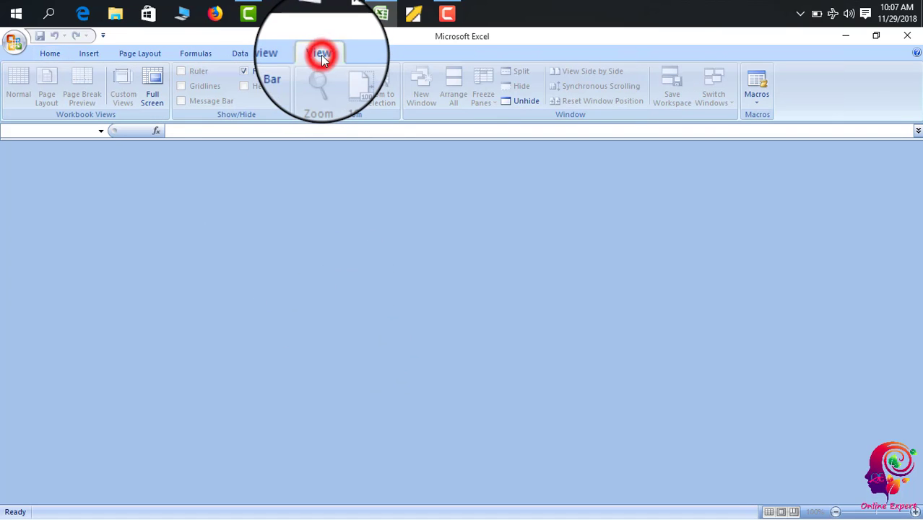
click(527, 105)
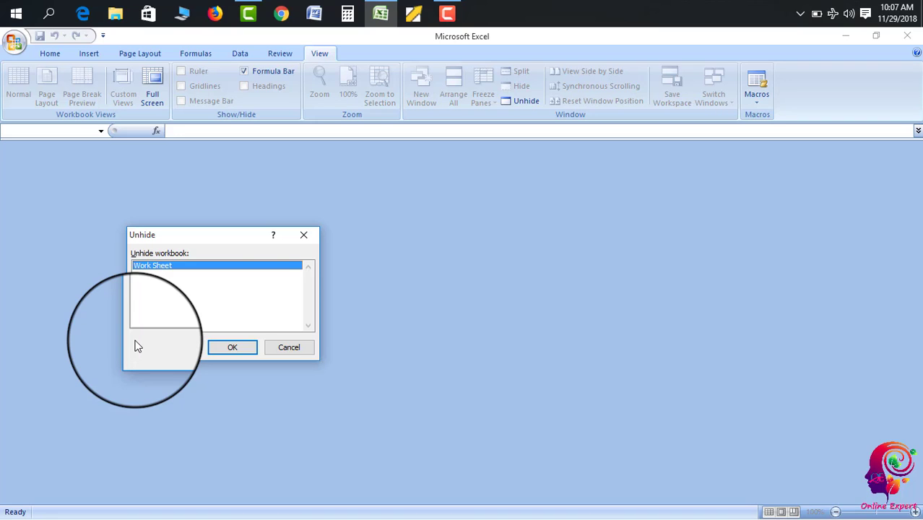
click(160, 269)
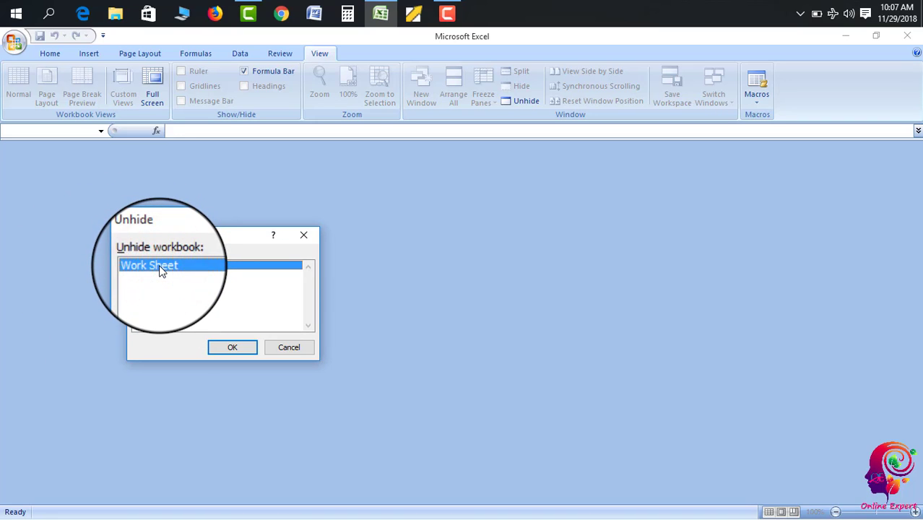
click(233, 348)
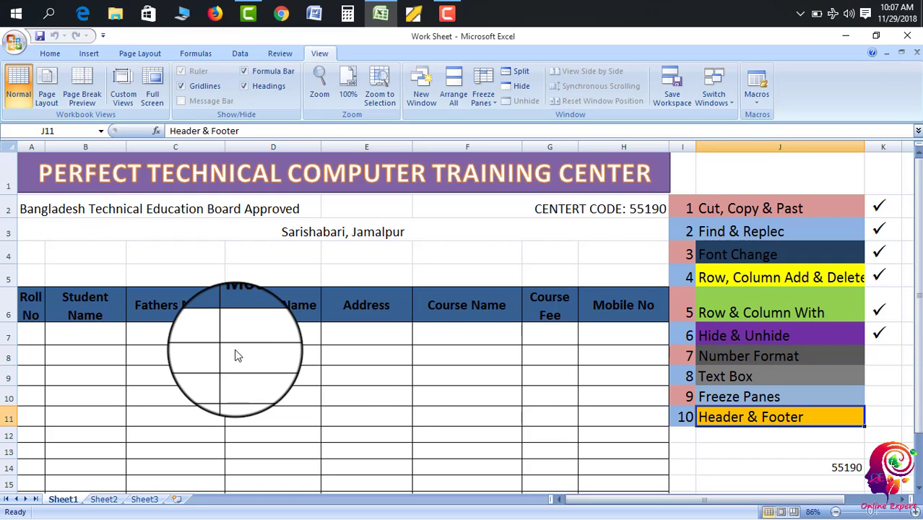
Step: Copy the K7 tick down into K8 to check off Number Format
click(877, 333)
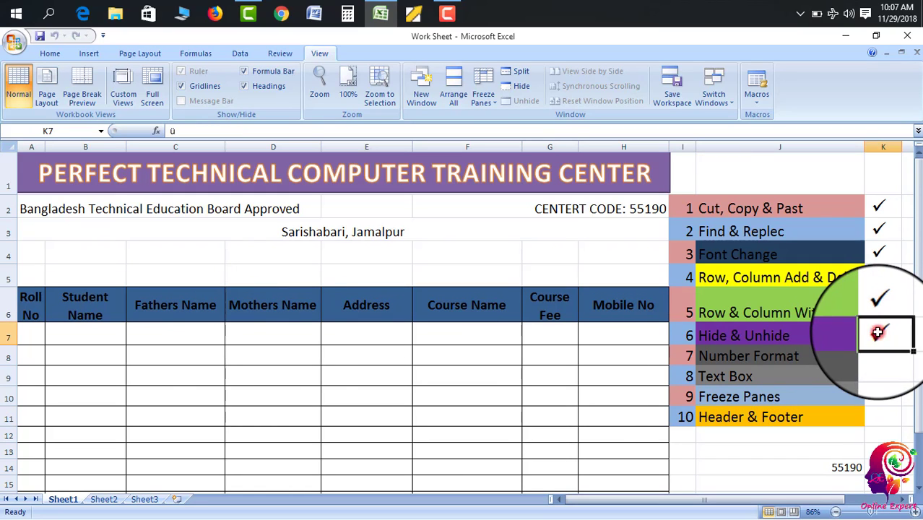
drag(902, 337, 898, 363)
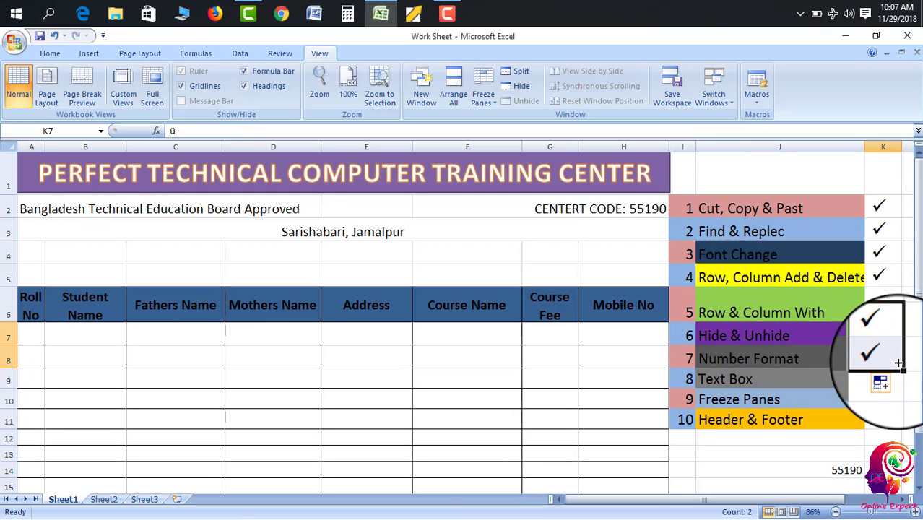
click(546, 339)
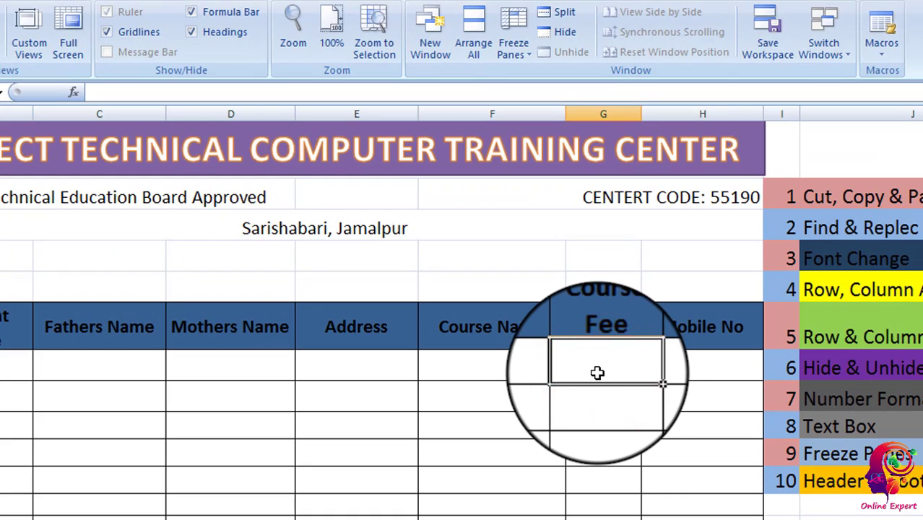
Step: Enter course fees 5000, 3000 and 5500 in G7:G9, then select G7:G10
text(5000)
key(Return)
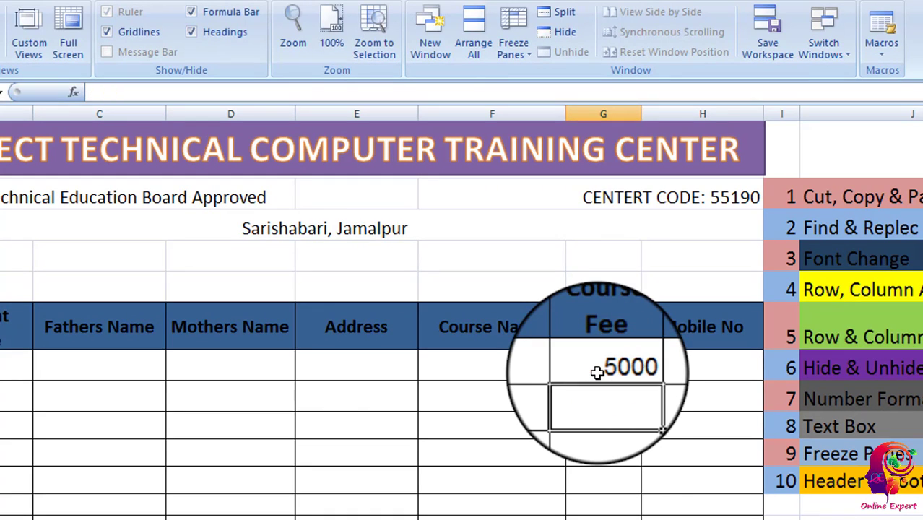
text(3000)
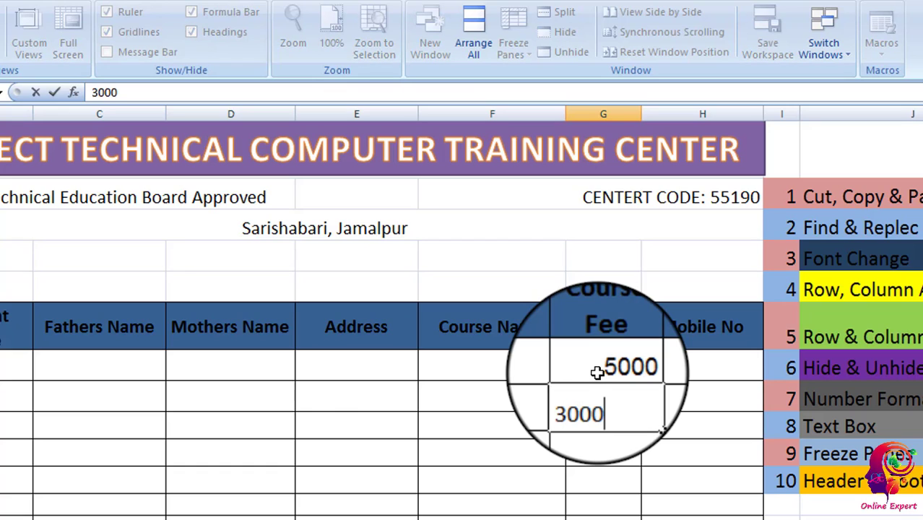
key(Return)
text(5500)
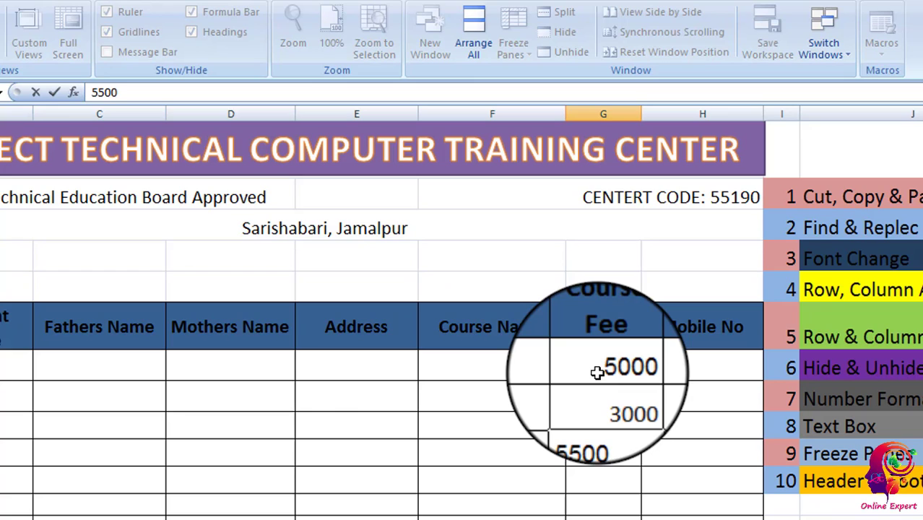
key(Return)
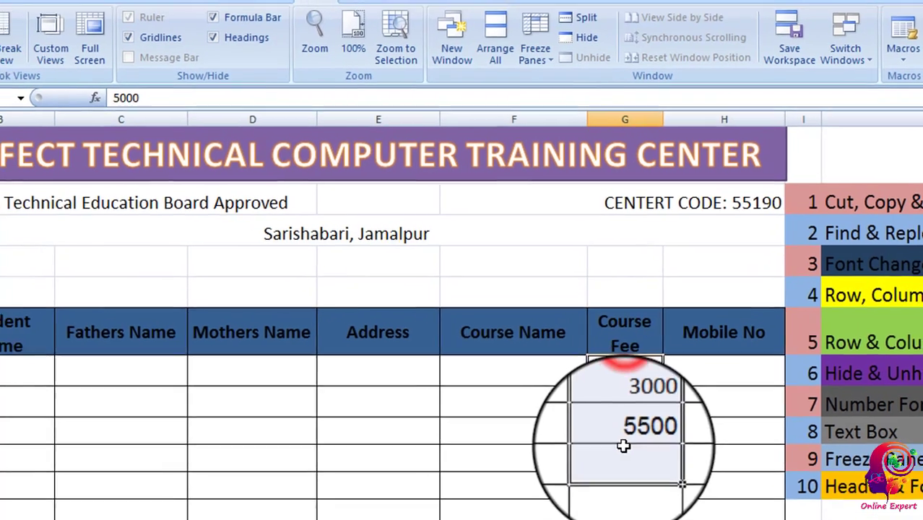
drag(596, 373, 603, 480)
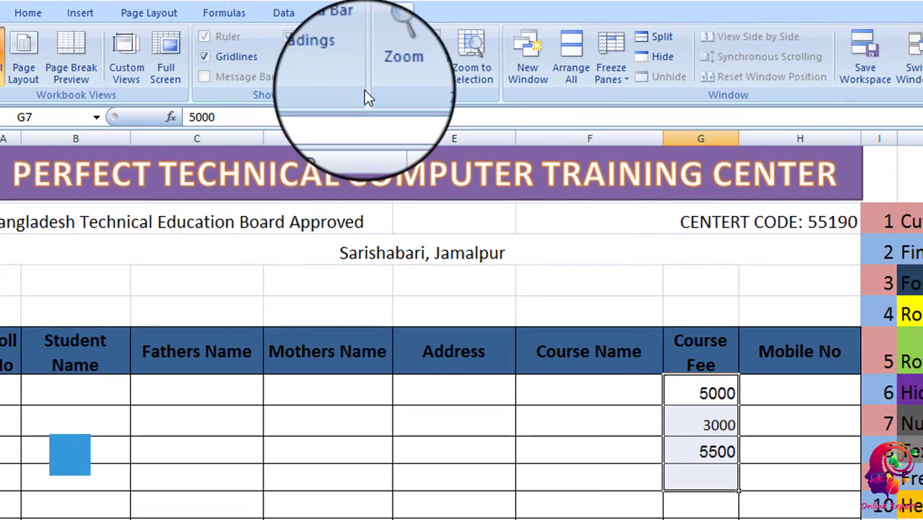
Step: Edit the G9 fee in place to add decimals, making it 5500.00
click(25, 15)
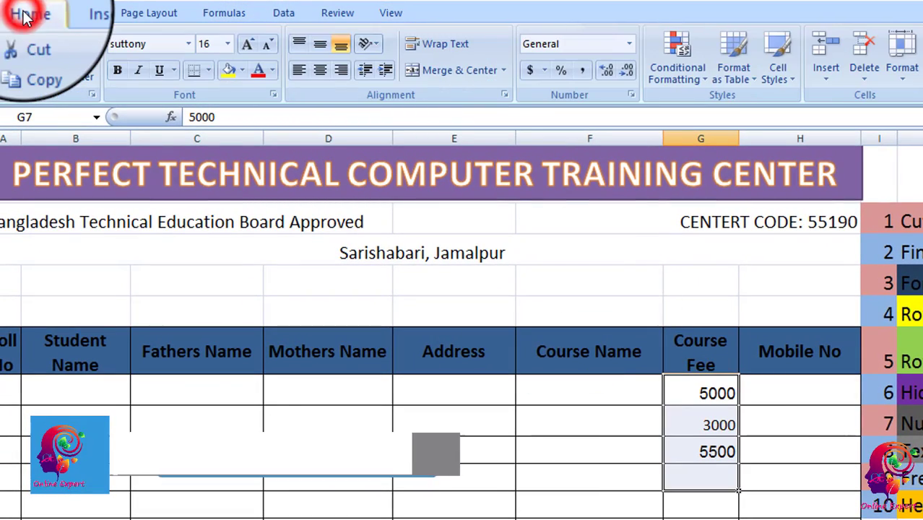
click(629, 47)
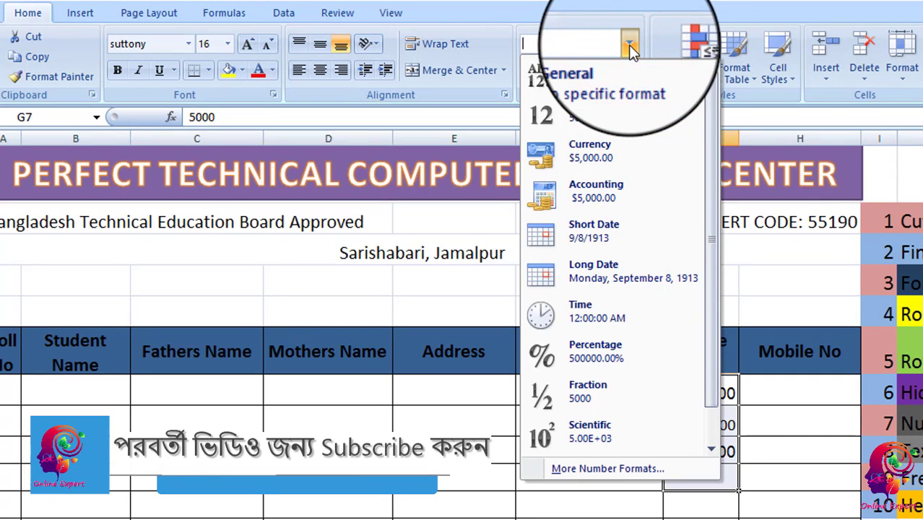
click(483, 458)
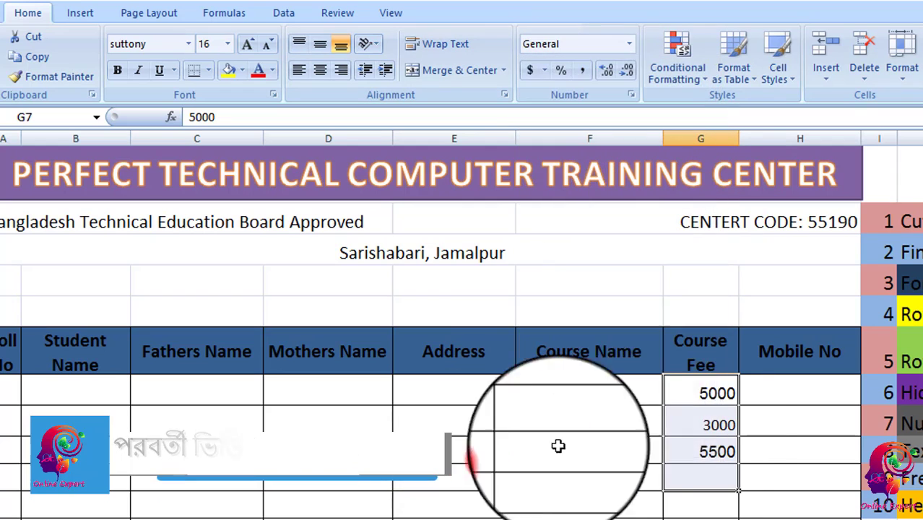
double_click(733, 455)
click(734, 454)
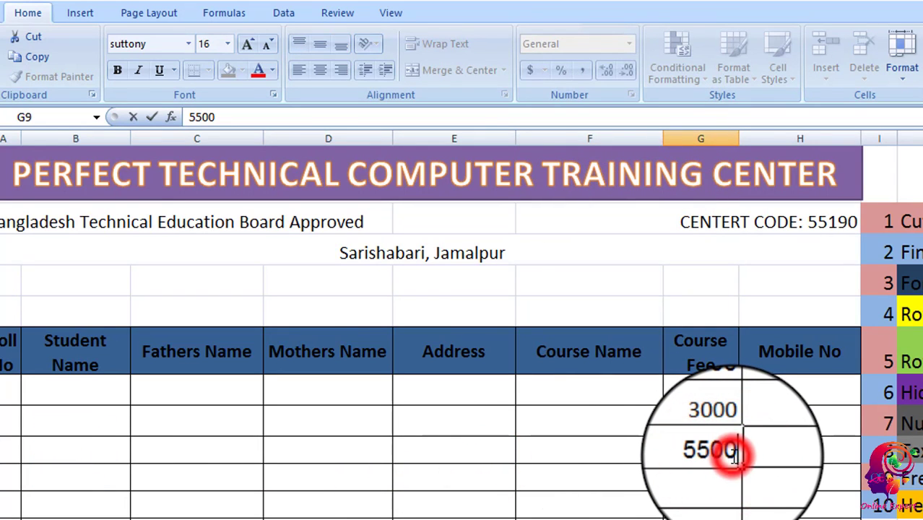
text(.2)
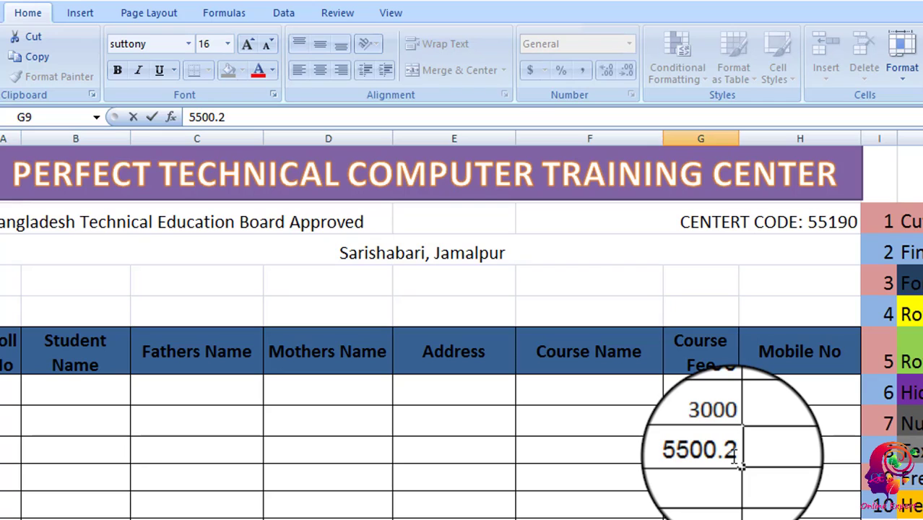
key(BackSpace)
text(0)
text(0)
click(716, 472)
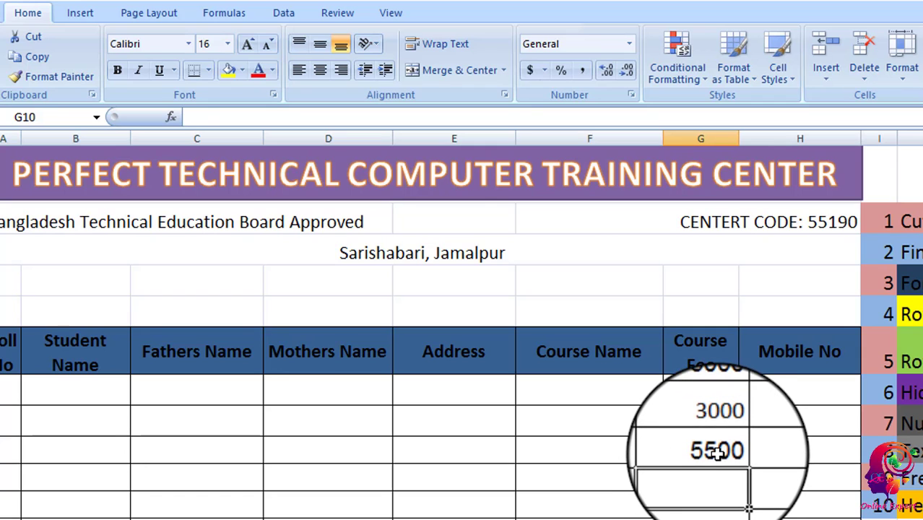
Step: Re-edit the G9 fee so it reads 5500.20
click(717, 452)
double_click(717, 452)
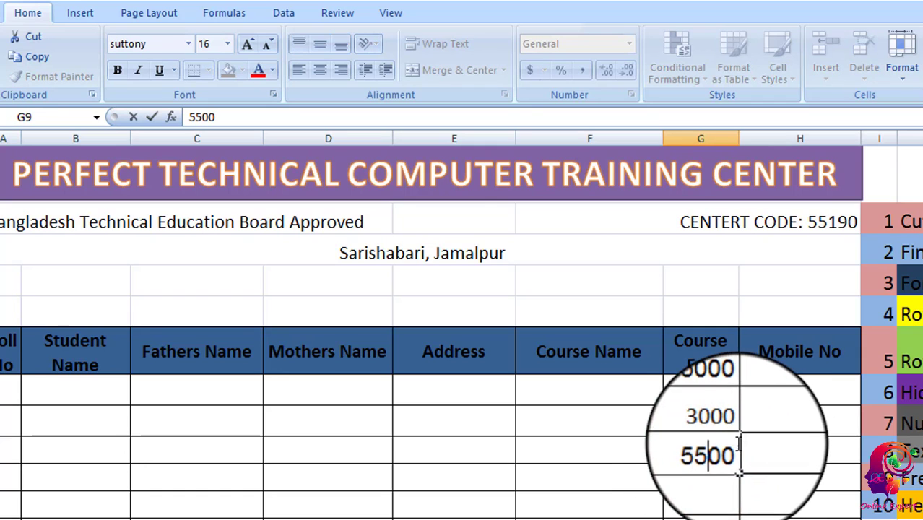
click(735, 449)
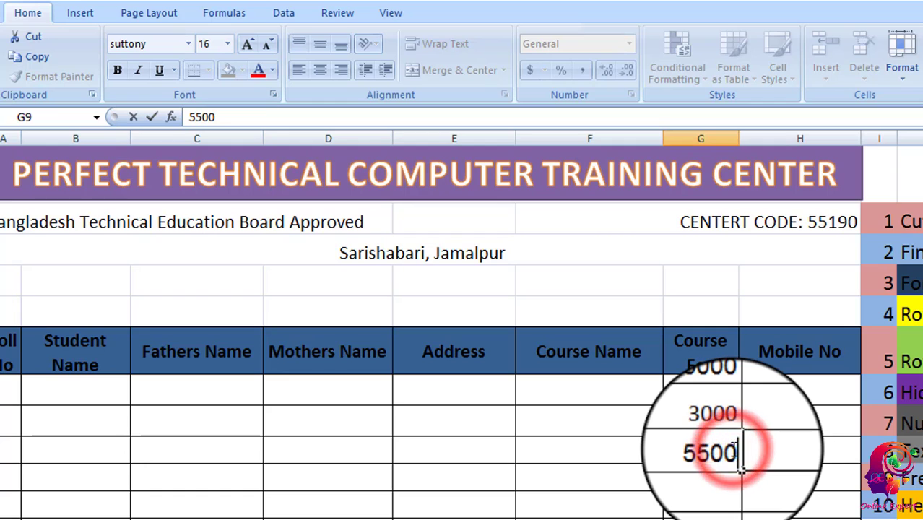
text(.20)
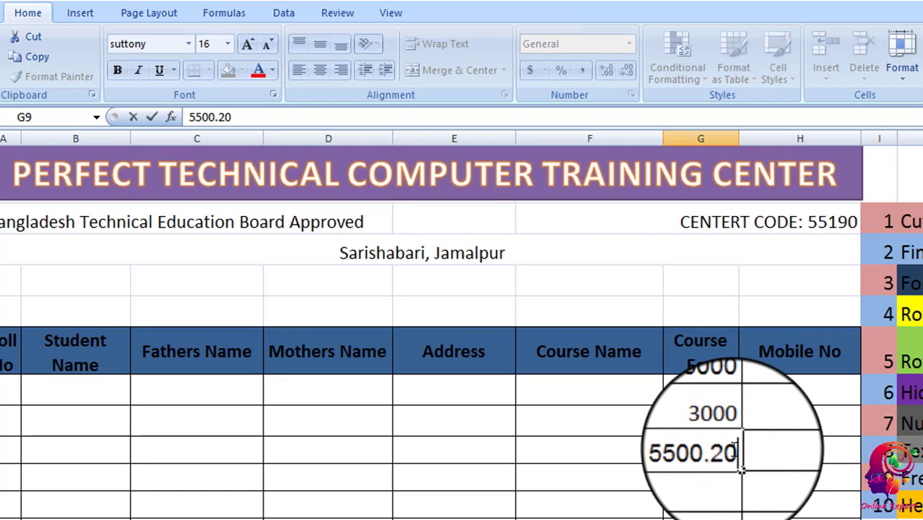
click(710, 496)
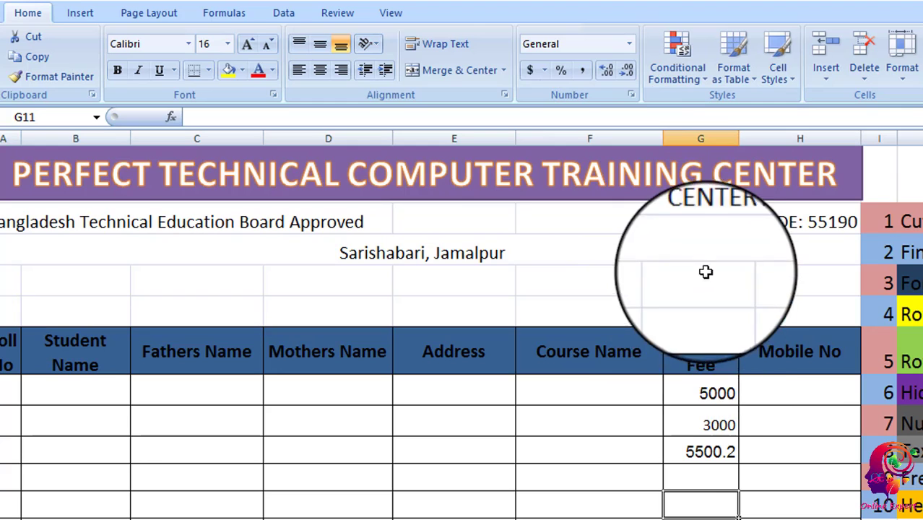
Step: Apply the Number format to the fees in G7:G10 and to all of column G
drag(699, 392, 714, 486)
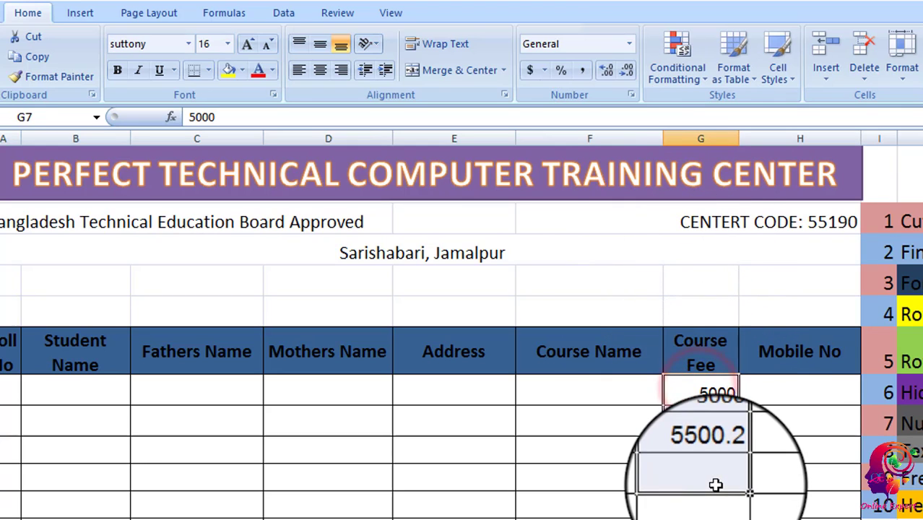
click(631, 43)
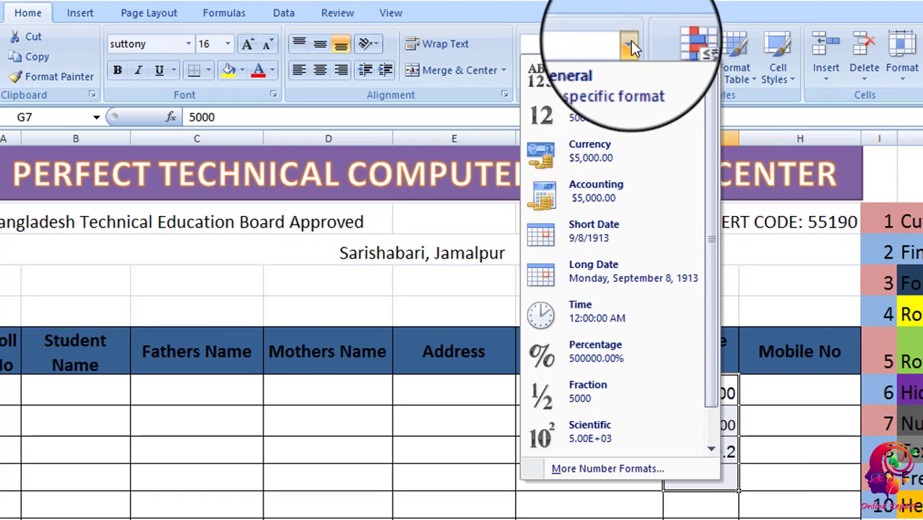
click(579, 133)
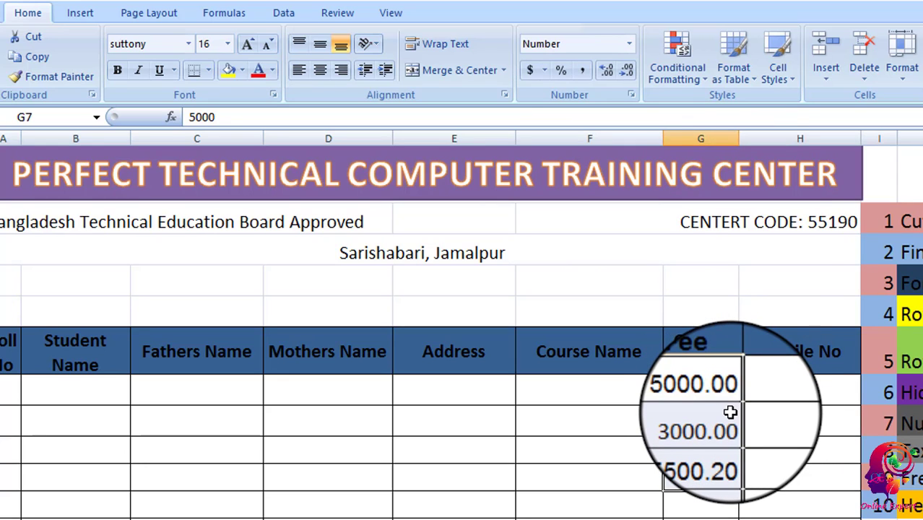
click(697, 135)
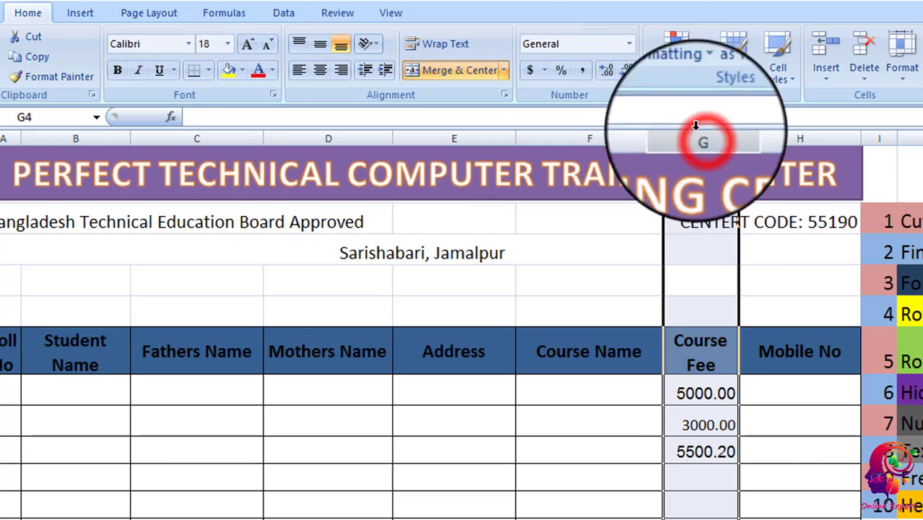
click(628, 43)
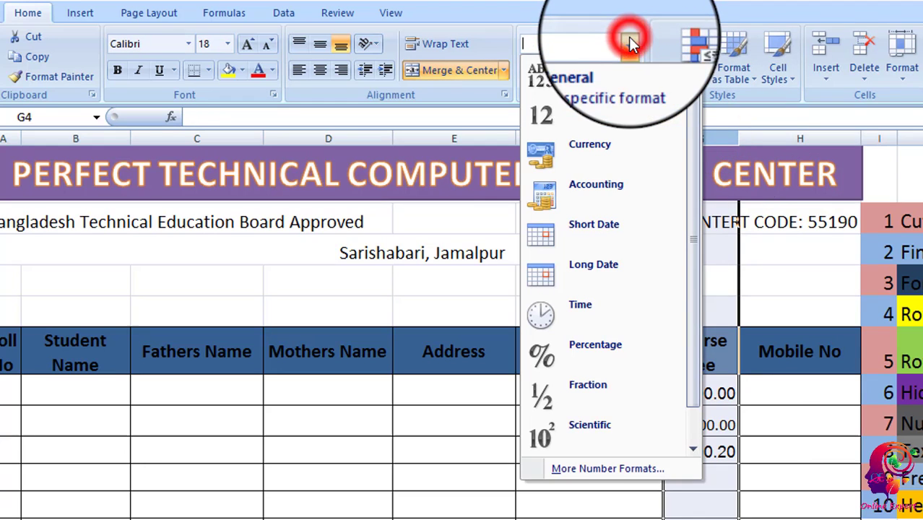
click(601, 106)
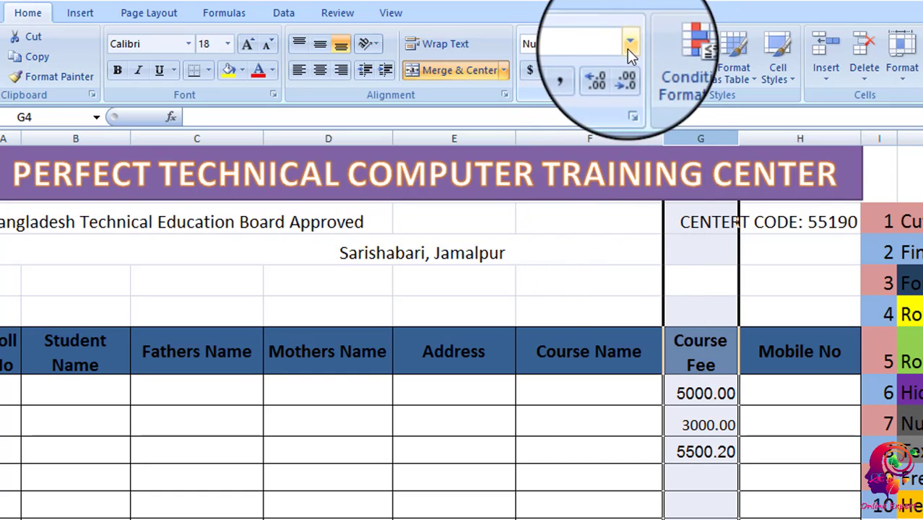
Step: Try Currency and Long Date formats on column G, widening it, then revert to General
click(628, 44)
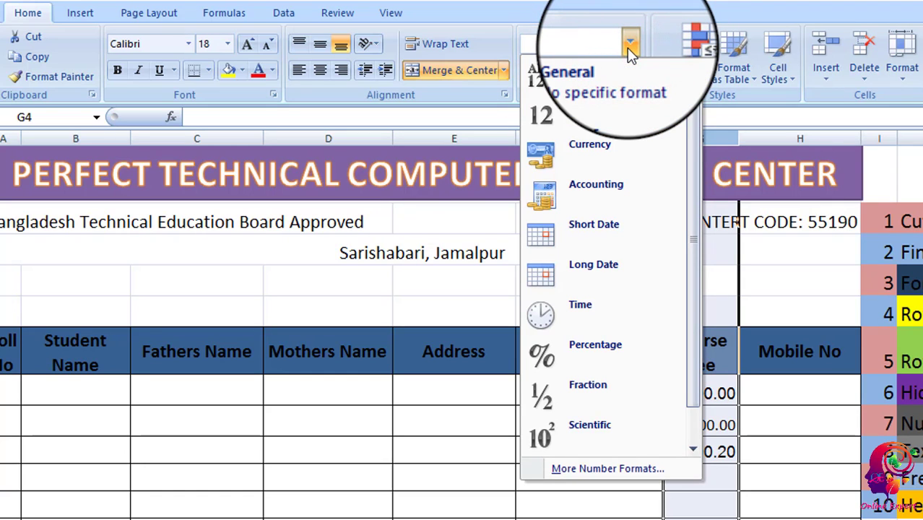
click(593, 165)
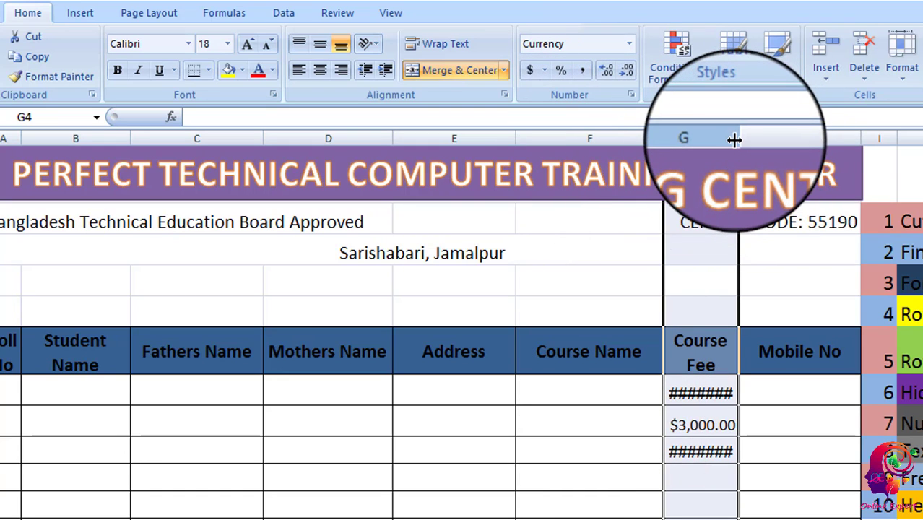
drag(733, 140, 748, 142)
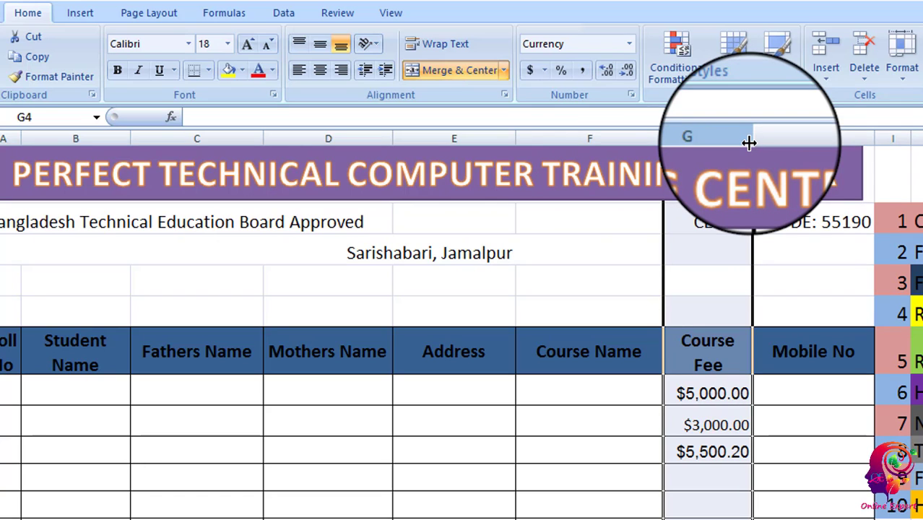
click(630, 47)
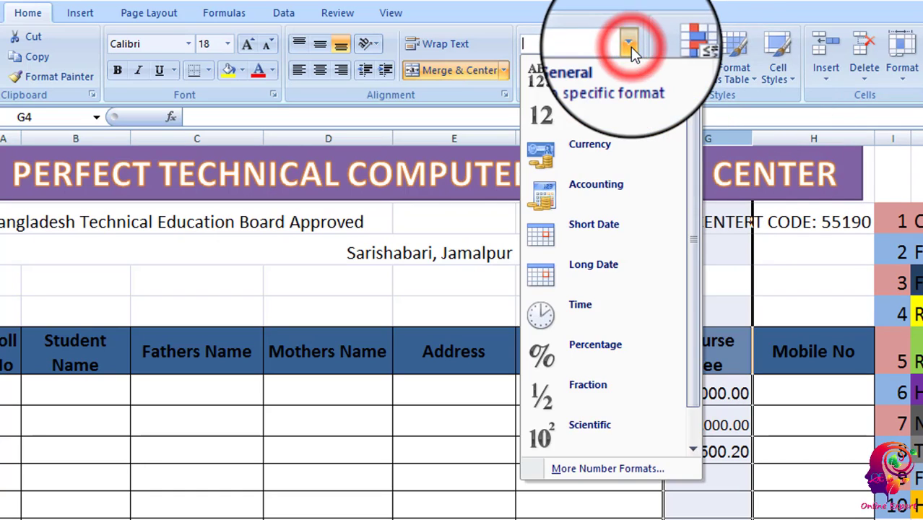
click(594, 266)
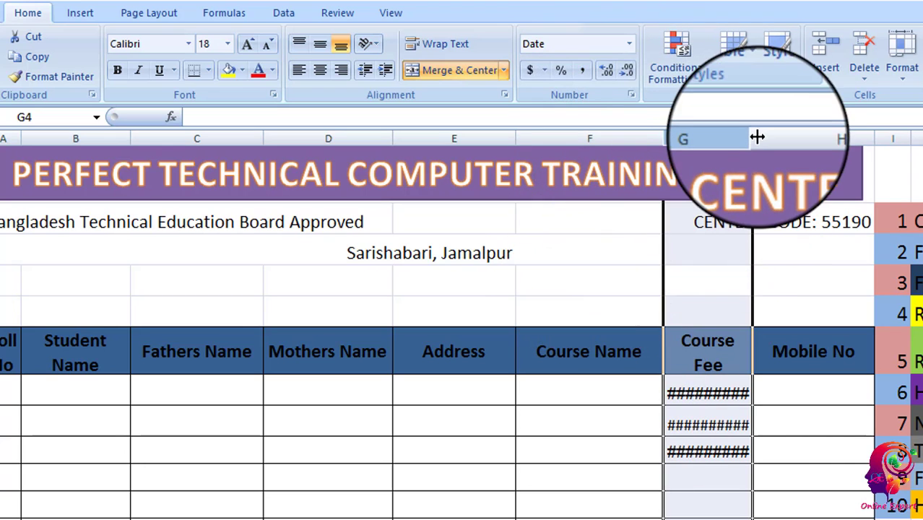
drag(748, 138, 895, 142)
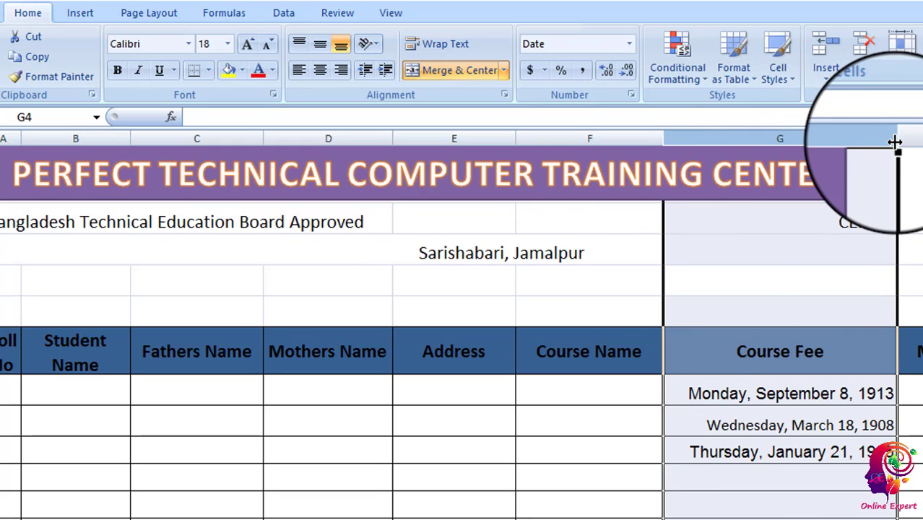
click(628, 44)
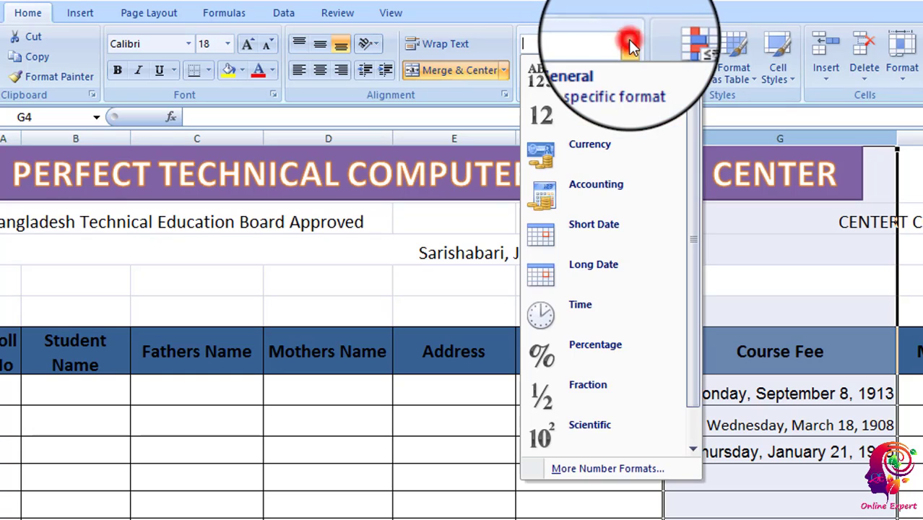
click(616, 83)
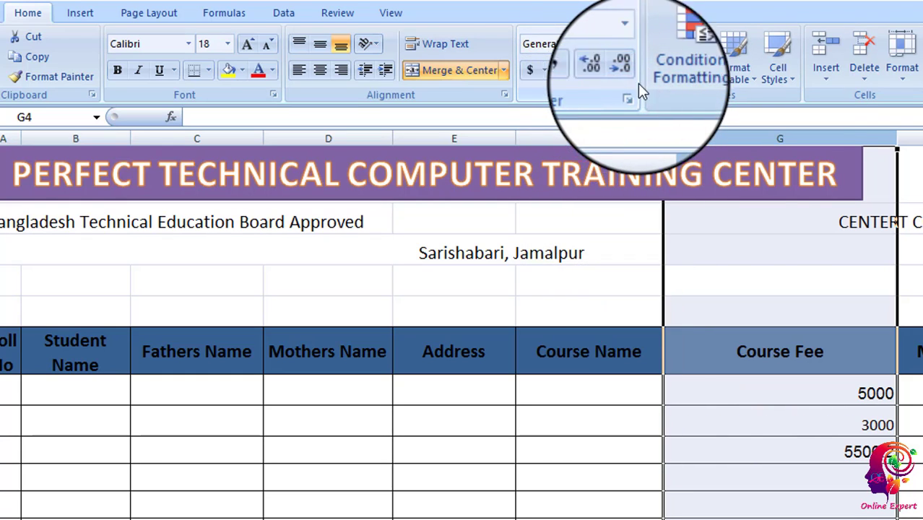
Step: Narrow column G, zoom to 79%, and copy the K8 tick into K9 for Text Box
mouse_move(895, 137)
mouse_down()
mouse_move(795, 154)
mouse_move(783, 141)
mouse_move(760, 142)
mouse_up()
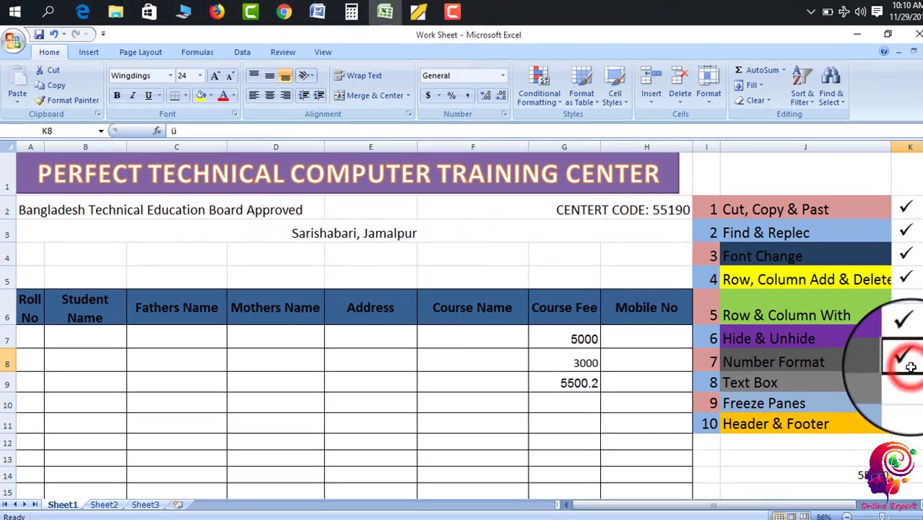
click(782, 501)
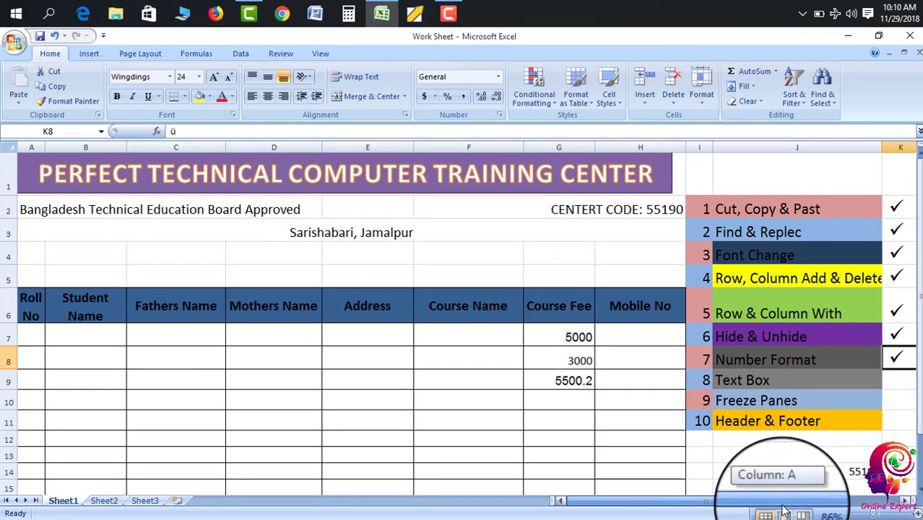
click(871, 510)
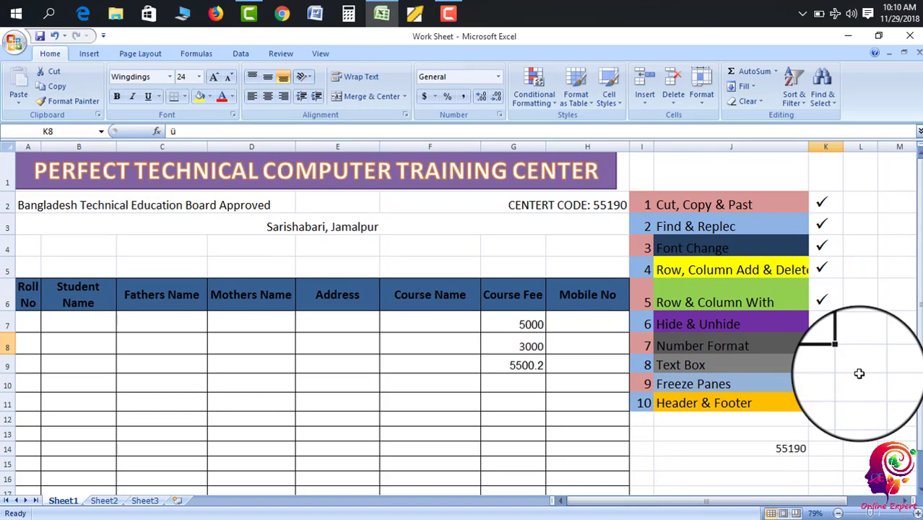
drag(844, 360, 845, 377)
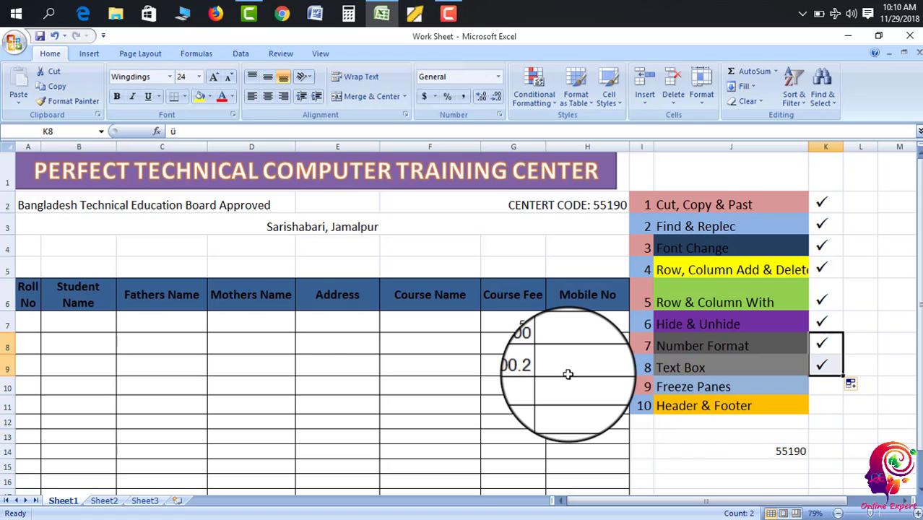
click(417, 388)
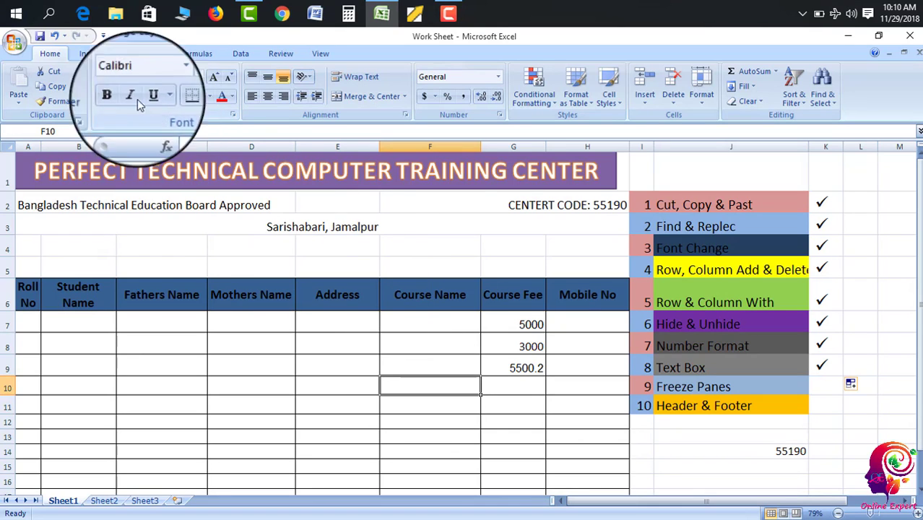
Step: Draw a text box over G3:H5 holding the sample text 'ADFJAKJH FJHAL DSFKLJ AHSK'
click(94, 56)
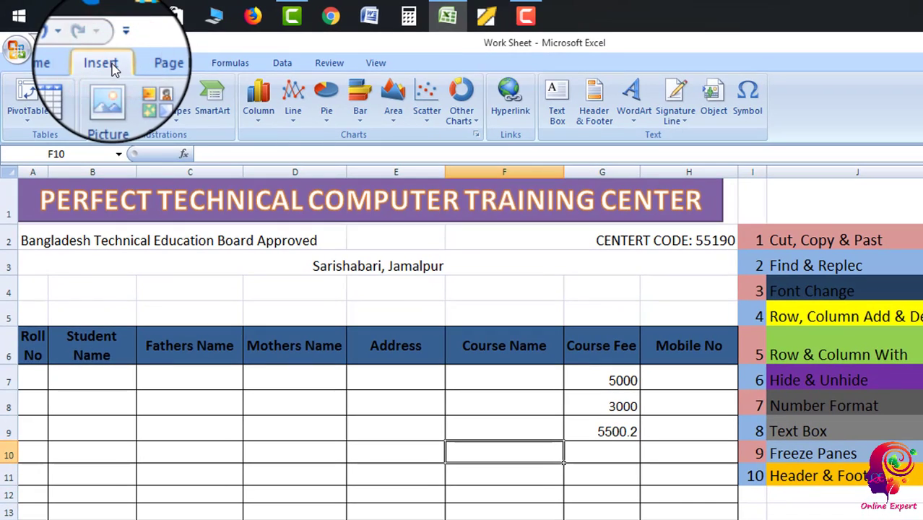
click(556, 114)
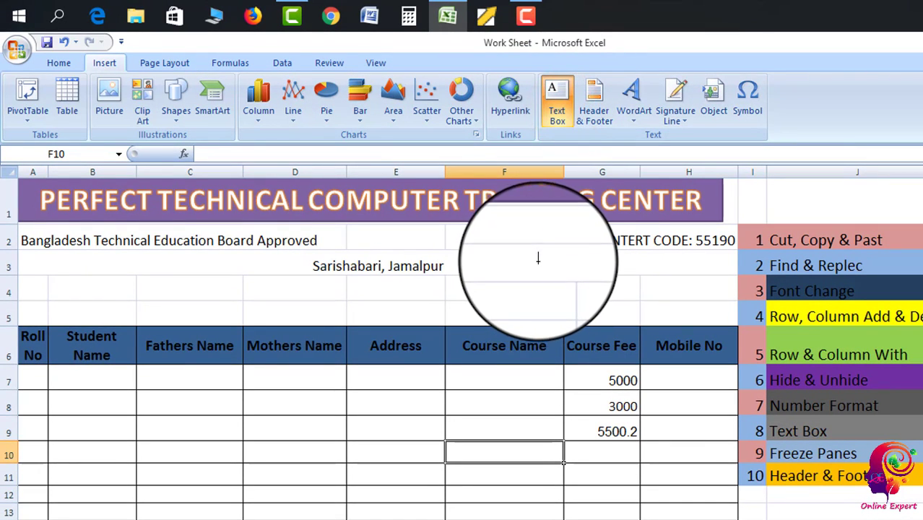
drag(537, 262, 711, 312)
text(ADFJAKJH)
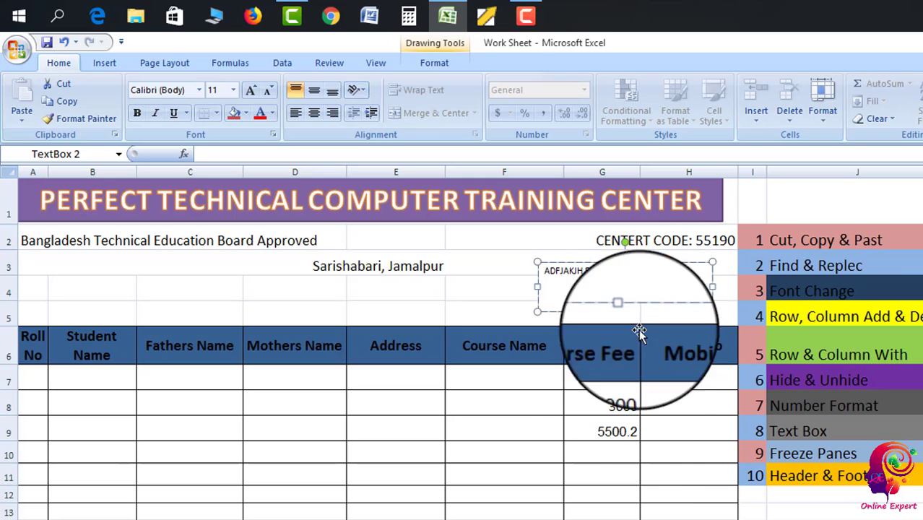
click(612, 473)
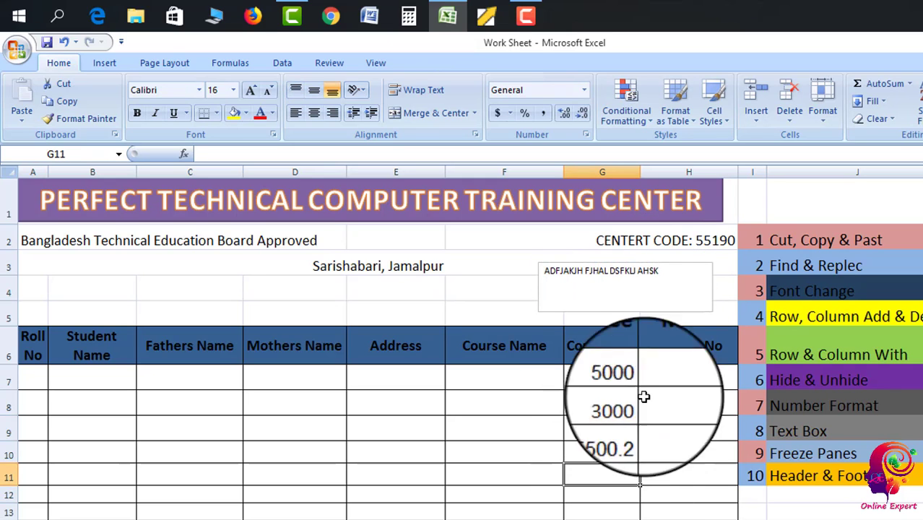
click(689, 284)
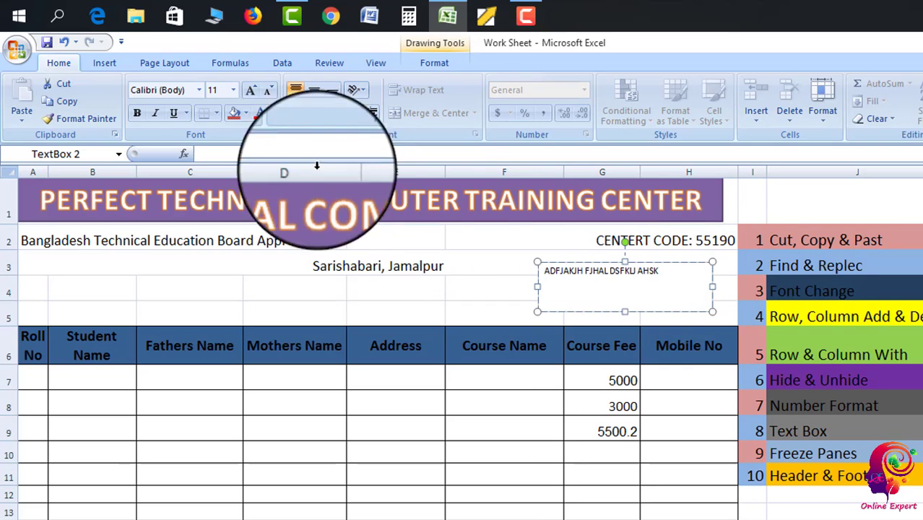
Step: Fill the text box olive and give its text a theme font colour
click(248, 117)
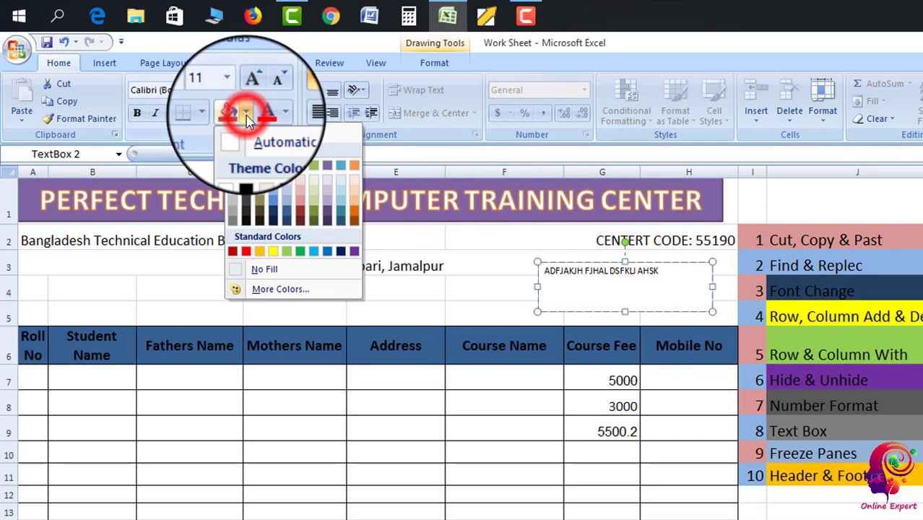
click(262, 205)
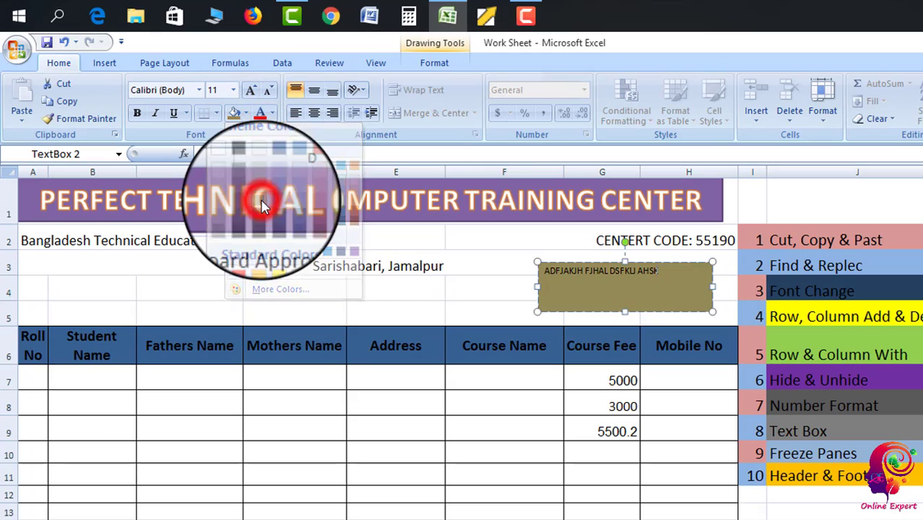
click(272, 113)
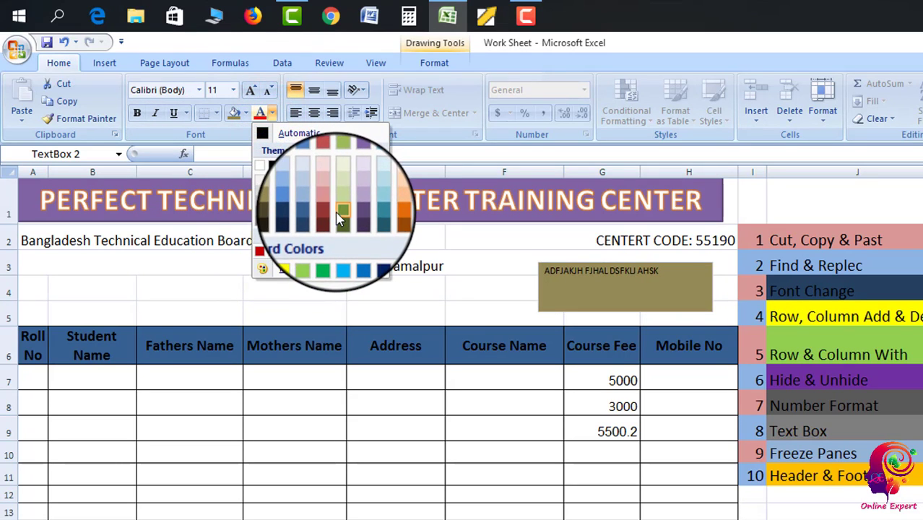
click(262, 168)
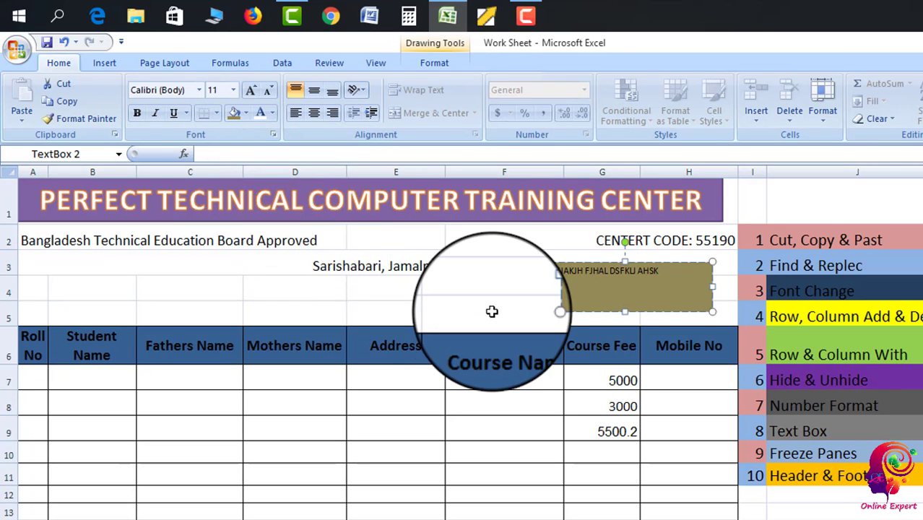
Step: Move the olive text box down over rows 10–12
click(656, 498)
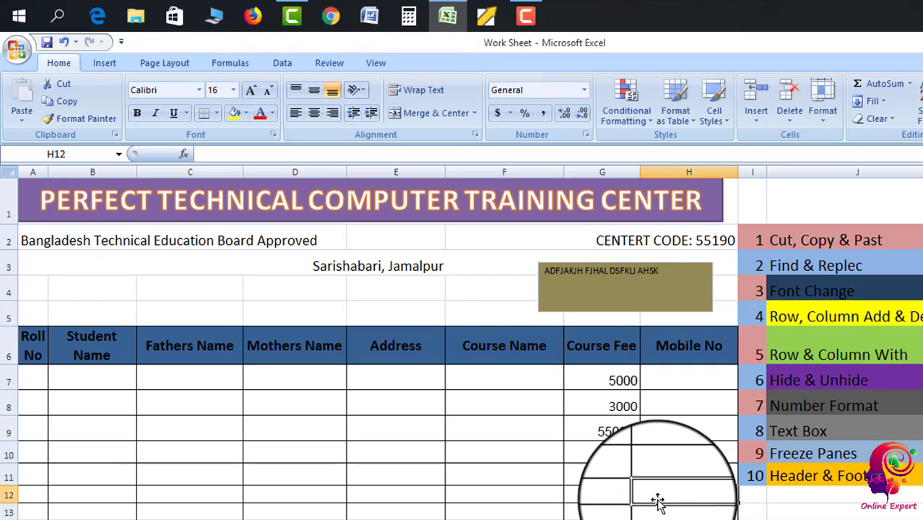
click(688, 287)
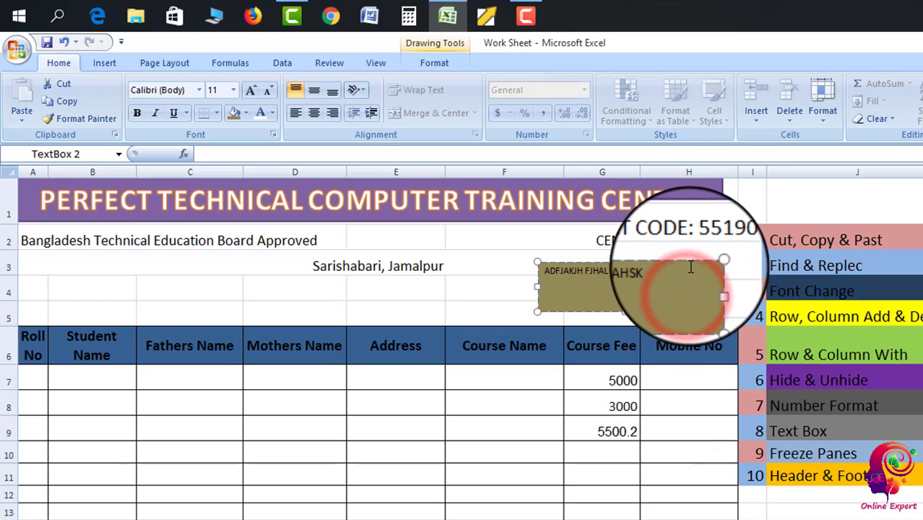
drag(684, 261, 469, 446)
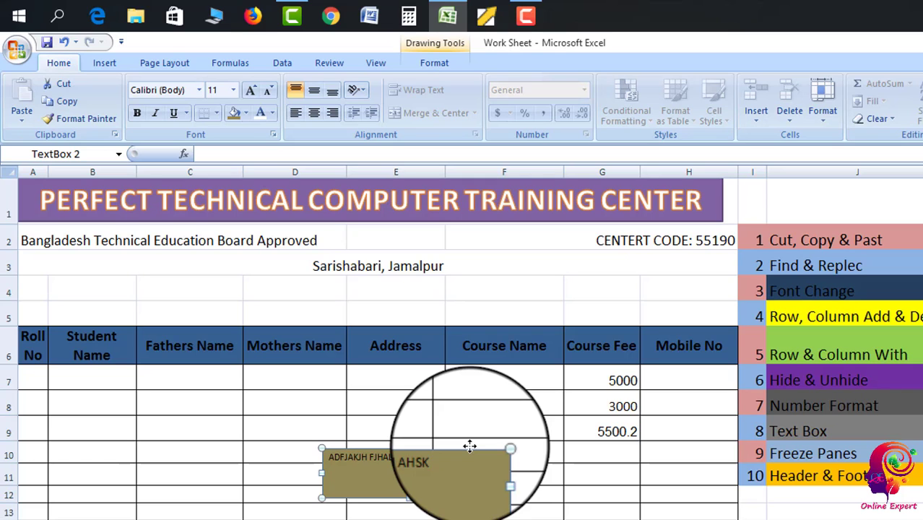
Step: Delete the olive text box and copy the K9 check mark into K10 for Freeze Panes
key(Delete)
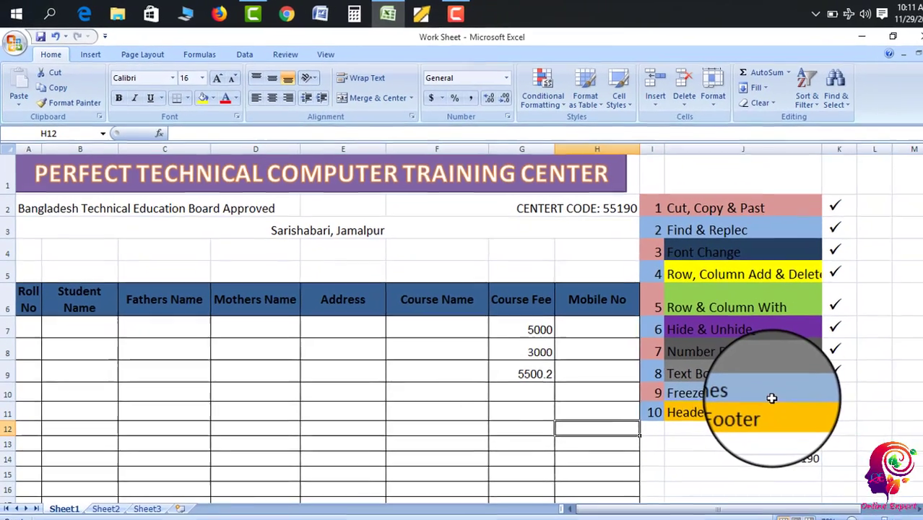
click(776, 382)
click(834, 363)
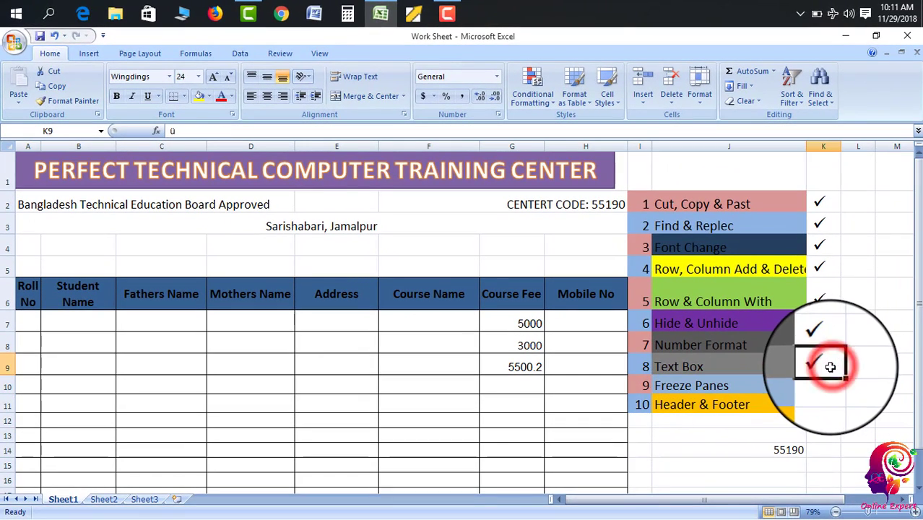
drag(840, 374, 837, 391)
click(823, 411)
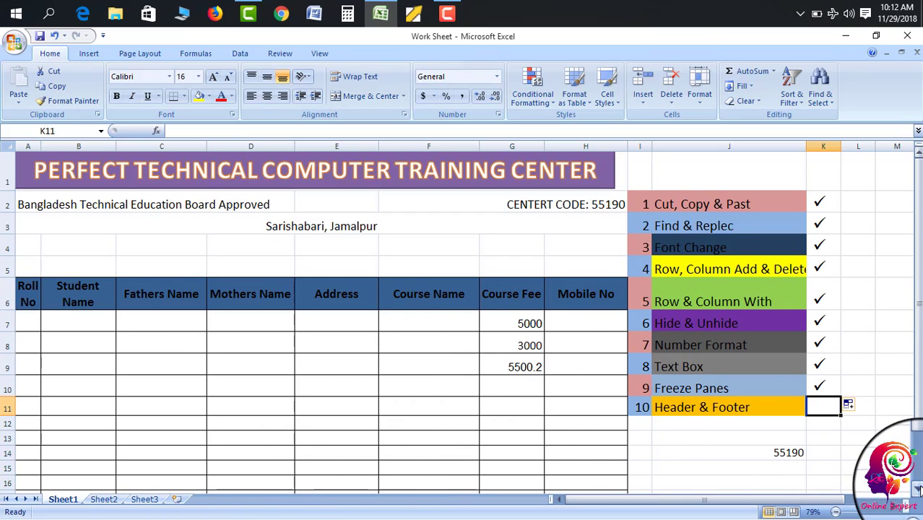
scroll(919, 490, down, 1)
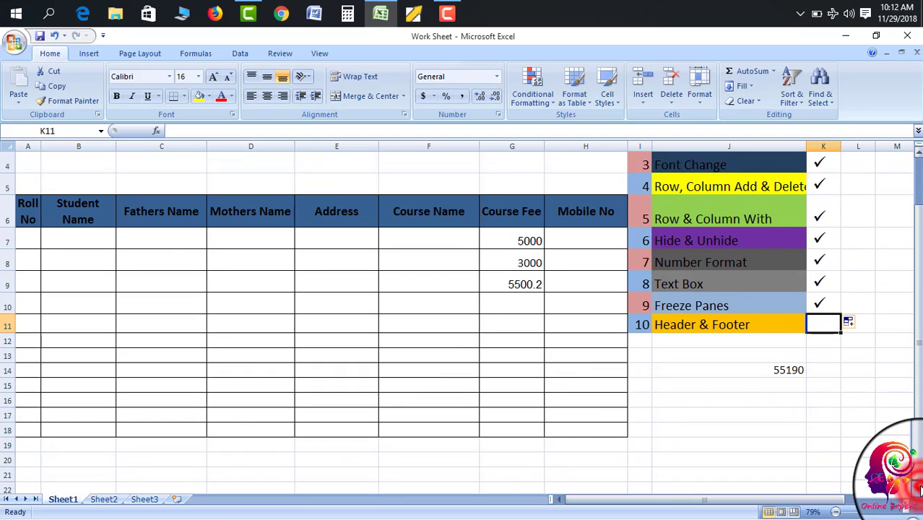
scroll(918, 490, down, 1)
scroll(918, 490, down, 1)
scroll(918, 489, down, 1)
scroll(918, 490, down, 3)
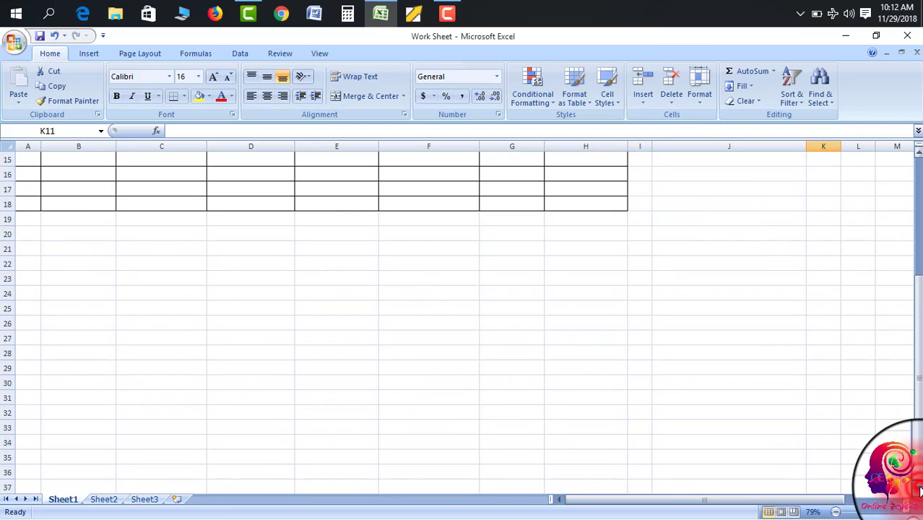
scroll(919, 489, down, 3)
scroll(918, 490, down, 2)
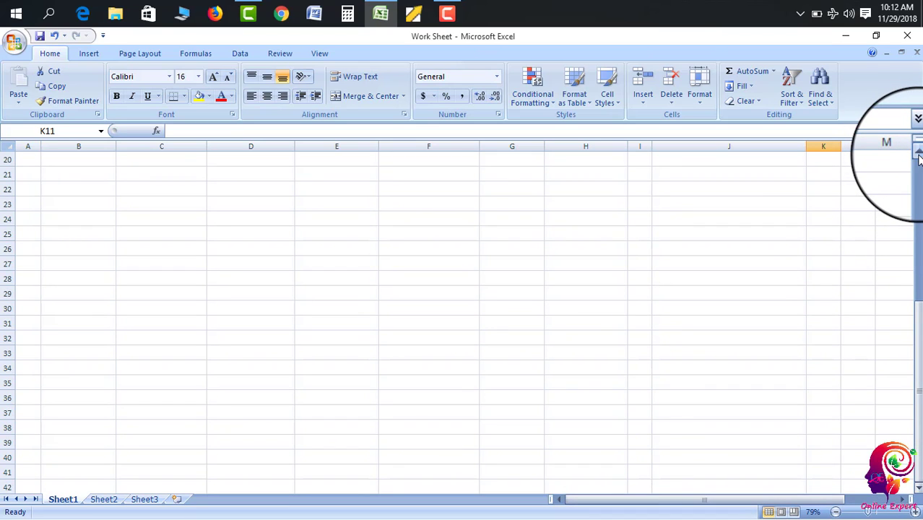
scroll(918, 157, up, 1)
scroll(918, 157, up, 2)
scroll(919, 157, up, 3)
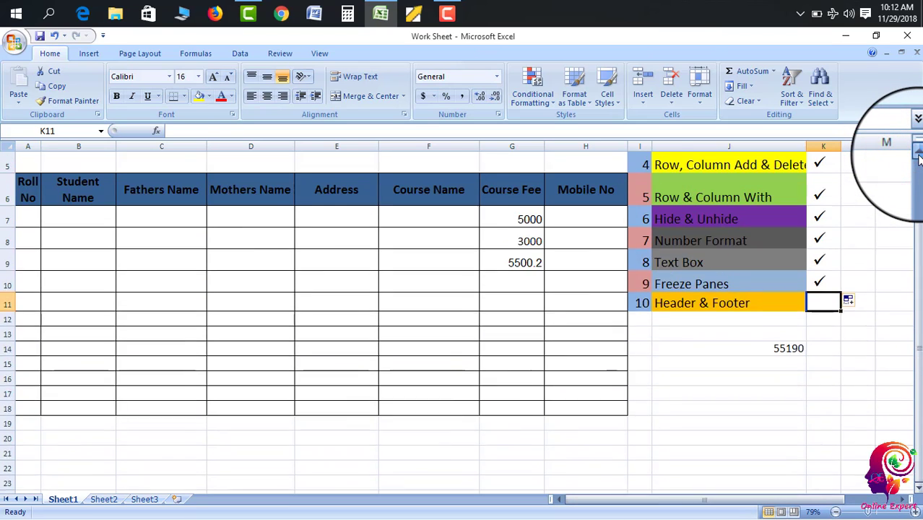
scroll(919, 157, up, 1)
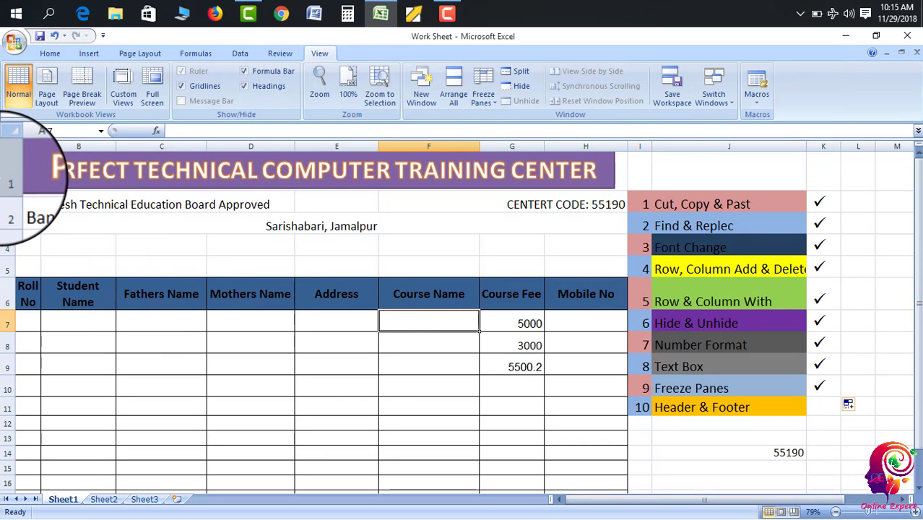
Step: Freeze the top row of the worksheet
click(5, 182)
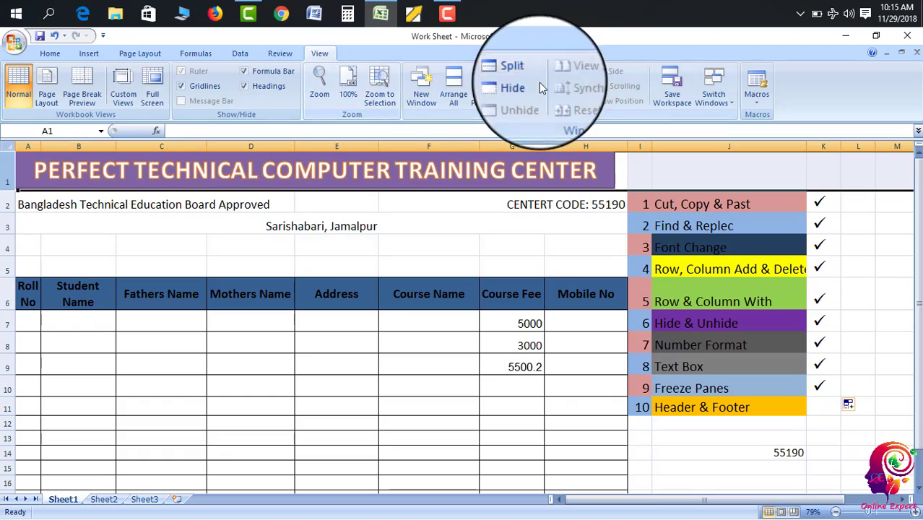
click(485, 88)
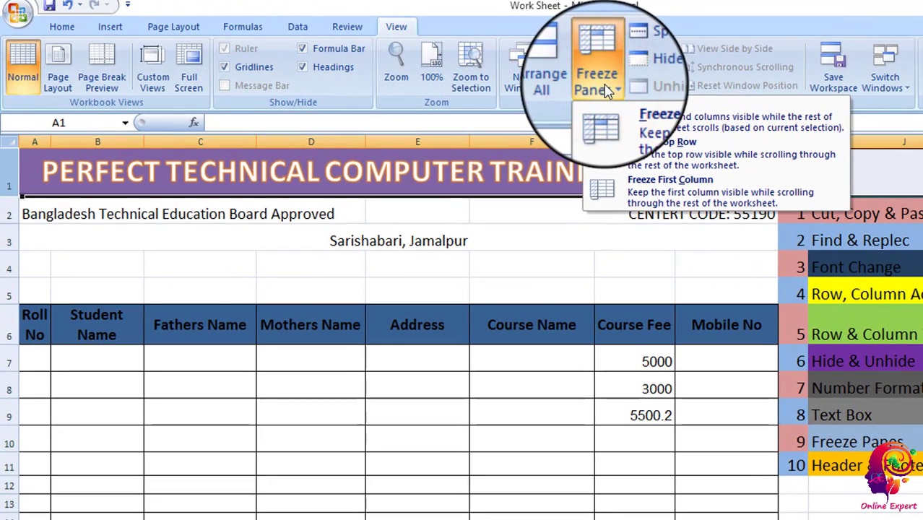
click(652, 145)
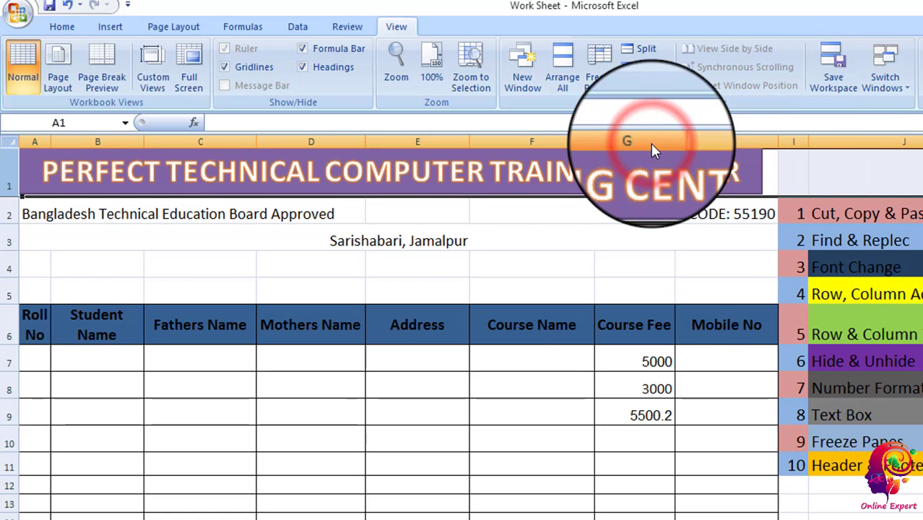
Step: Scroll down and back up to confirm the title banner stays fixed
click(614, 392)
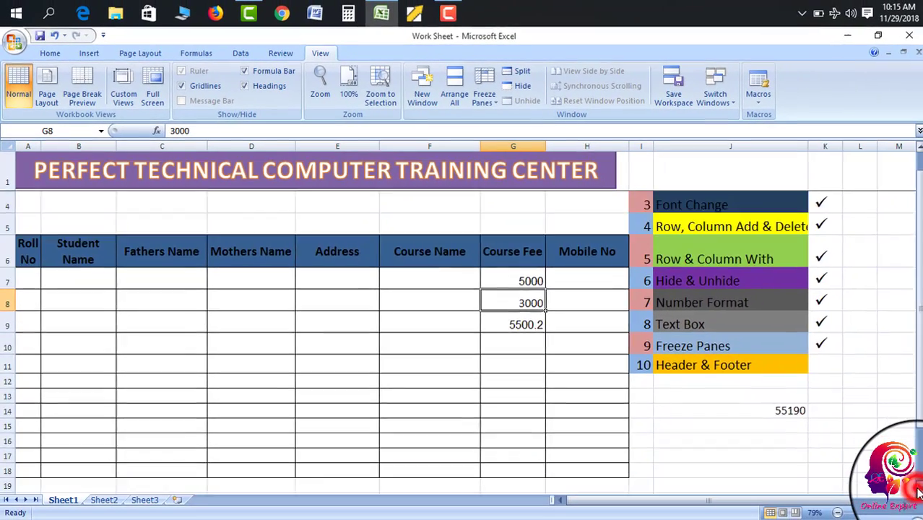
scroll(917, 493, down, 3)
scroll(917, 493, down, 1)
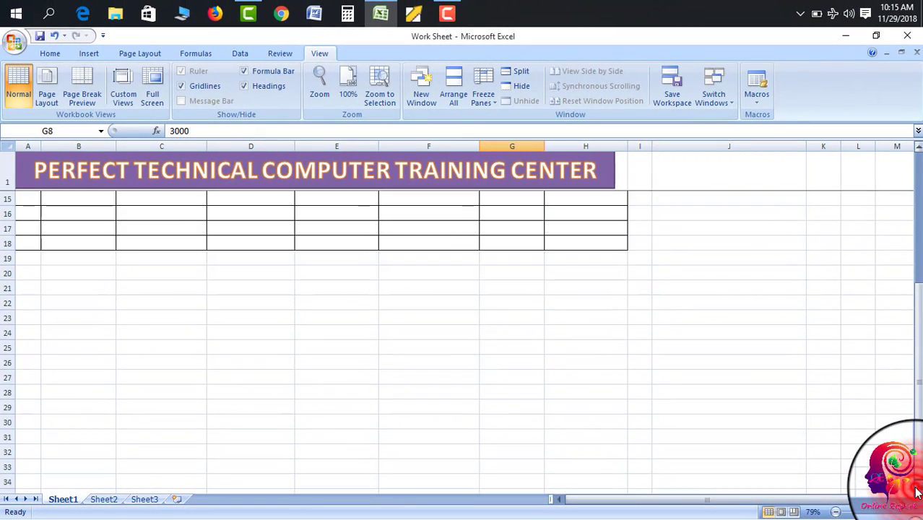
scroll(917, 493, down, 2)
click(917, 491)
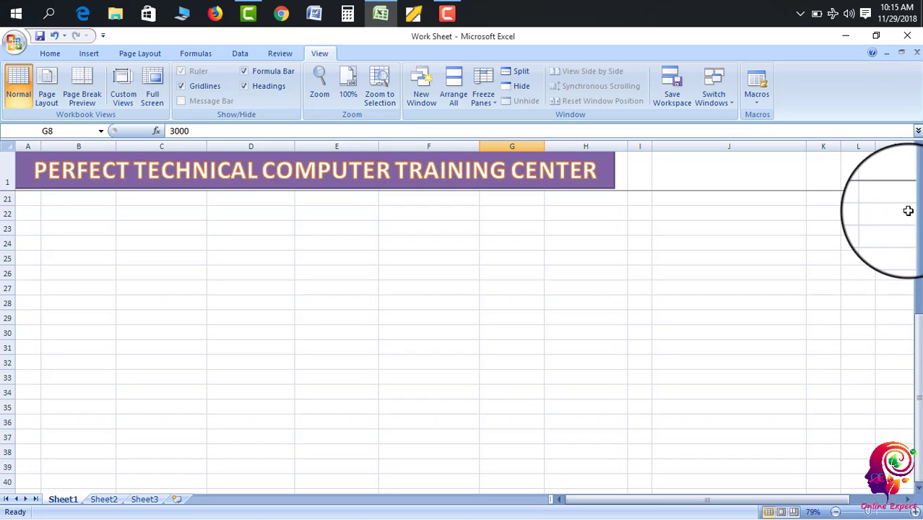
drag(917, 148, 919, 149)
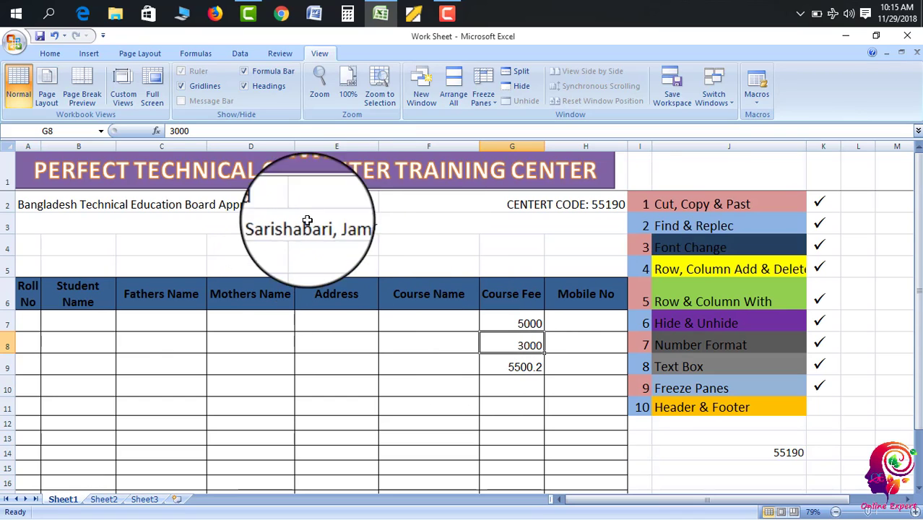
click(355, 174)
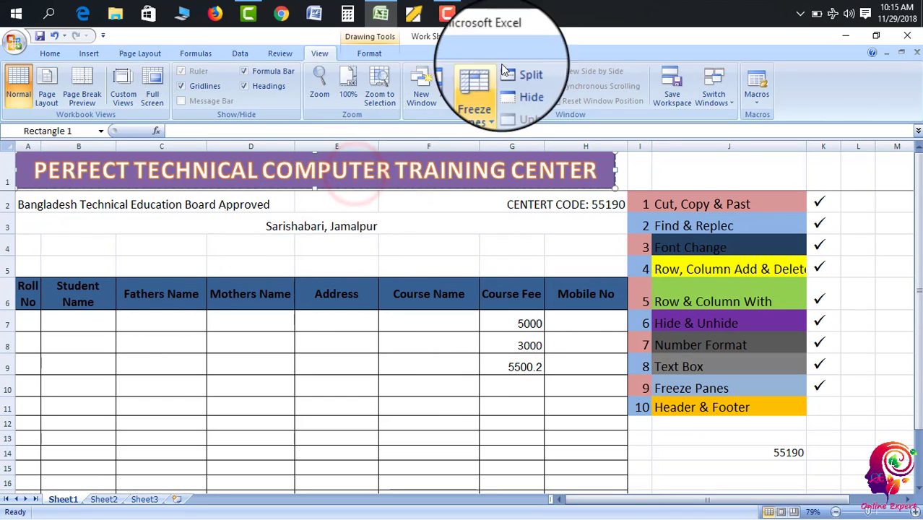
Step: Unfreeze all panes
click(491, 94)
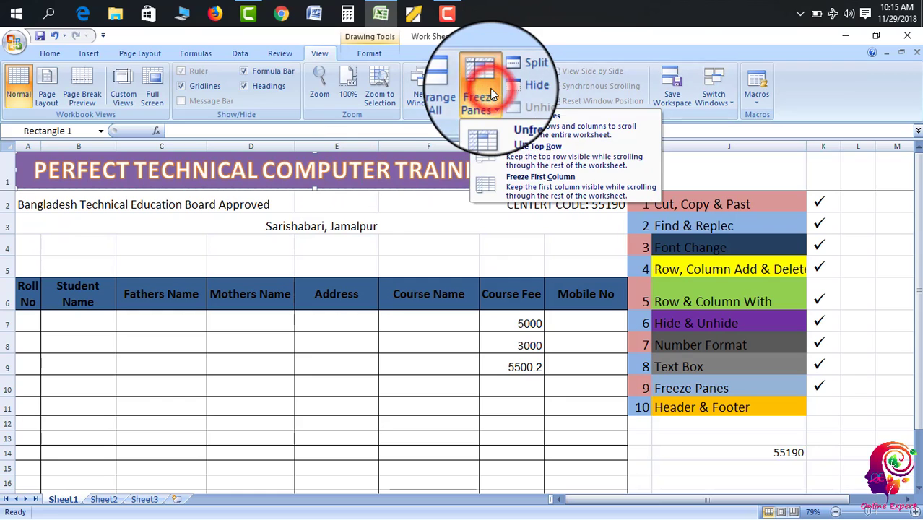
click(521, 127)
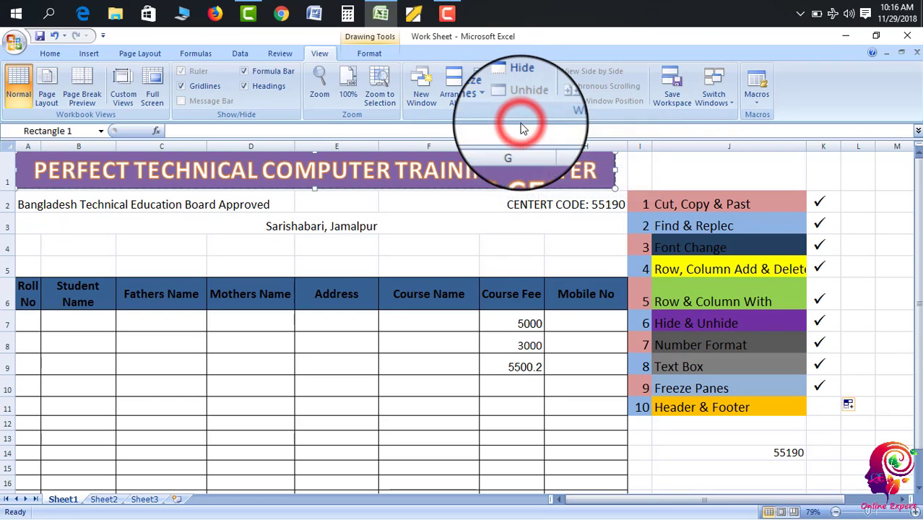
click(366, 269)
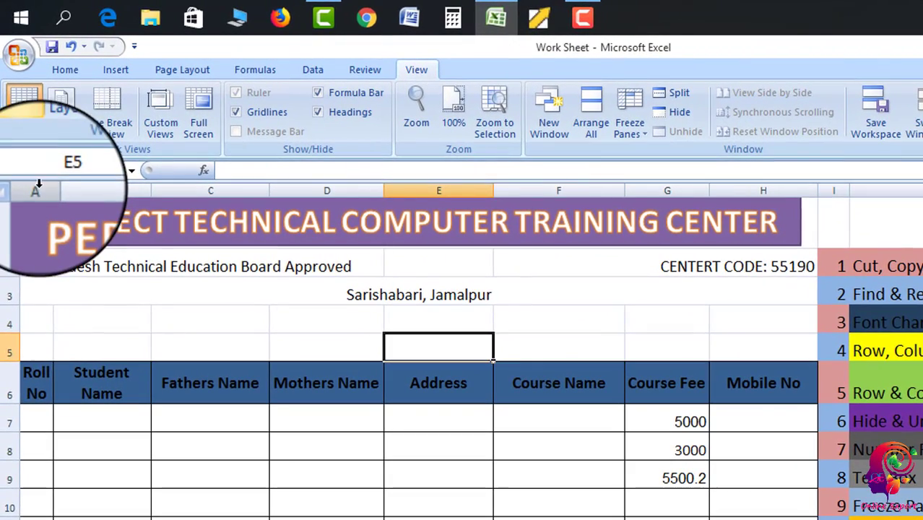
Step: Freeze the first column so Roll No stays fixed
click(35, 186)
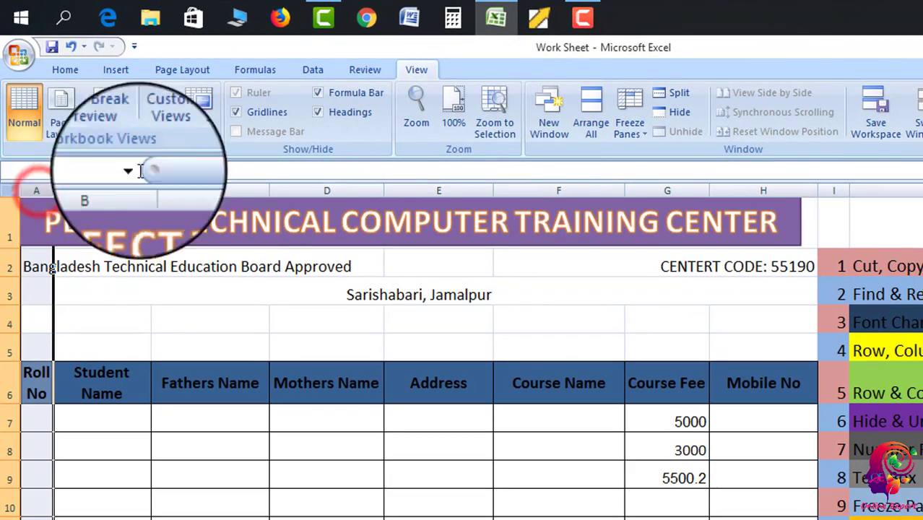
click(630, 123)
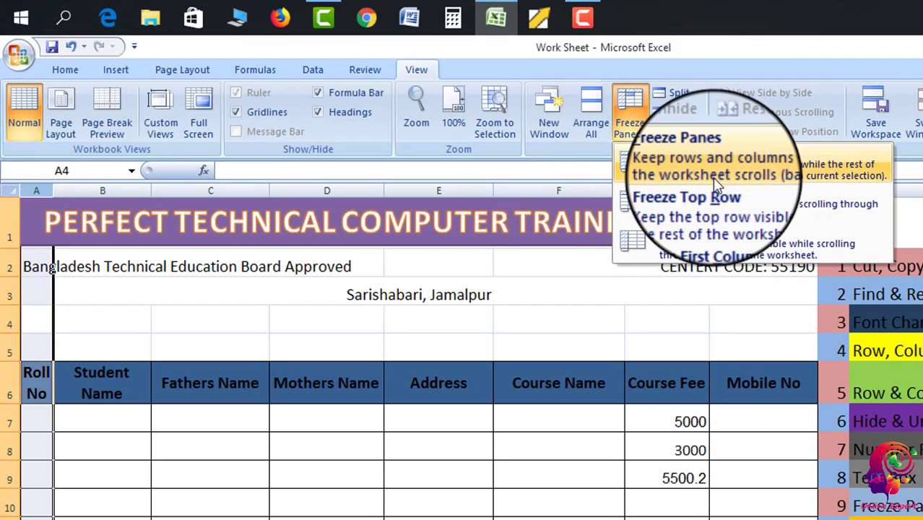
click(692, 245)
click(503, 416)
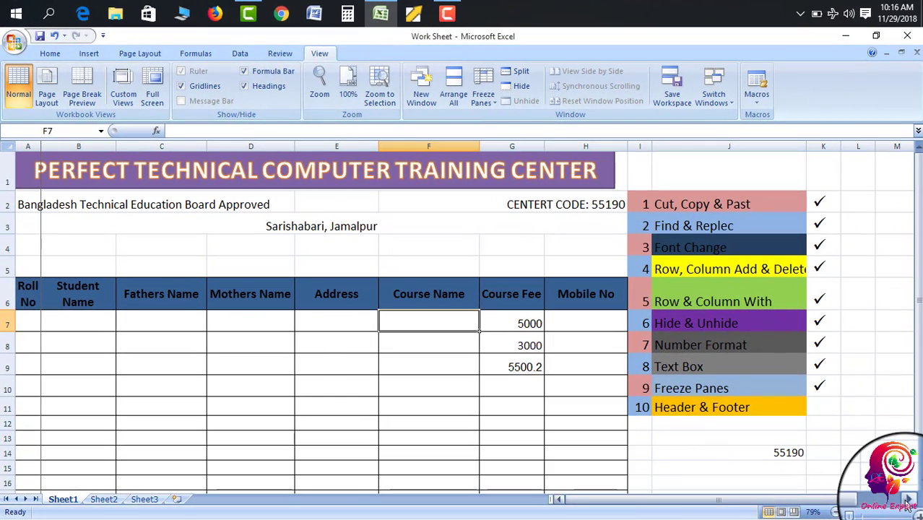
Step: Copy the K10 check mark down into K11 beside Header & Footer
drag(908, 500, 893, 510)
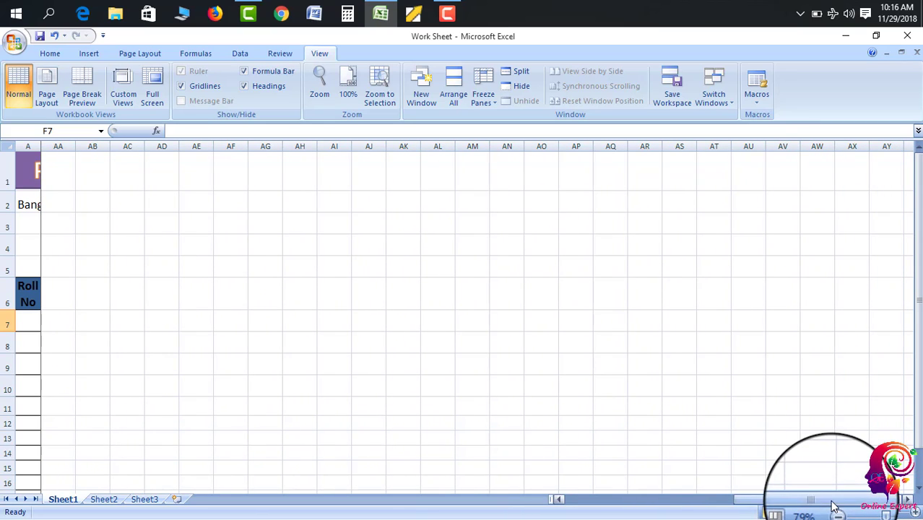
drag(823, 499, 631, 517)
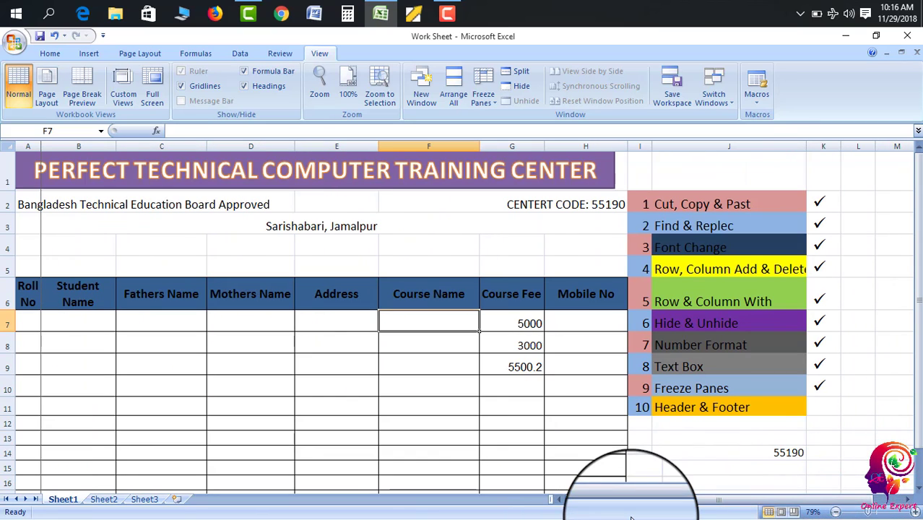
click(720, 484)
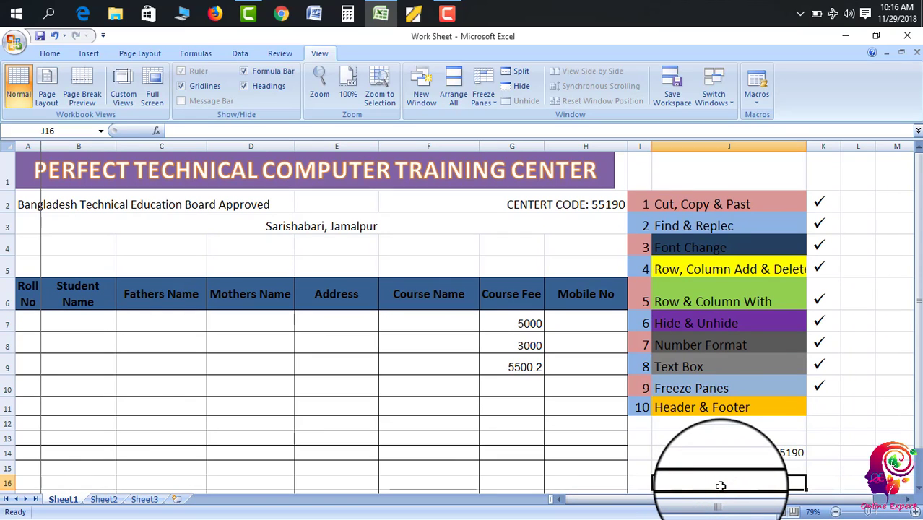
click(825, 383)
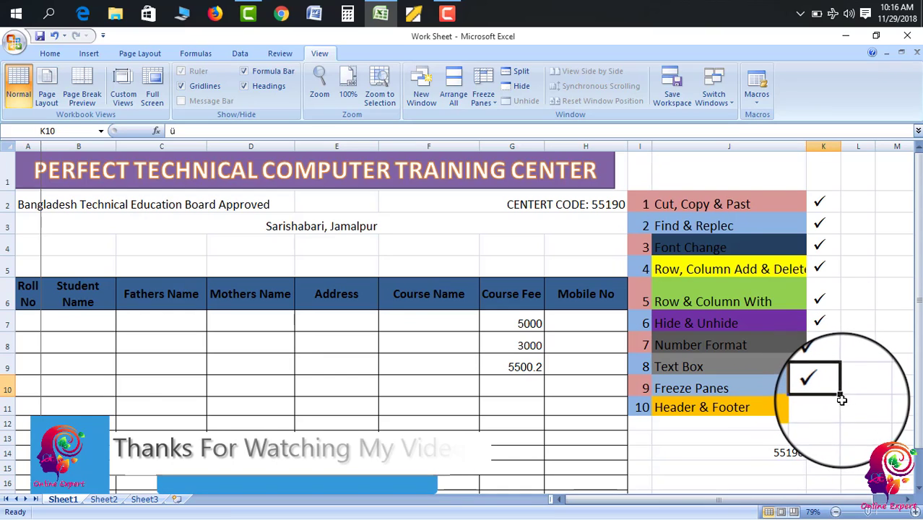
drag(841, 400, 840, 409)
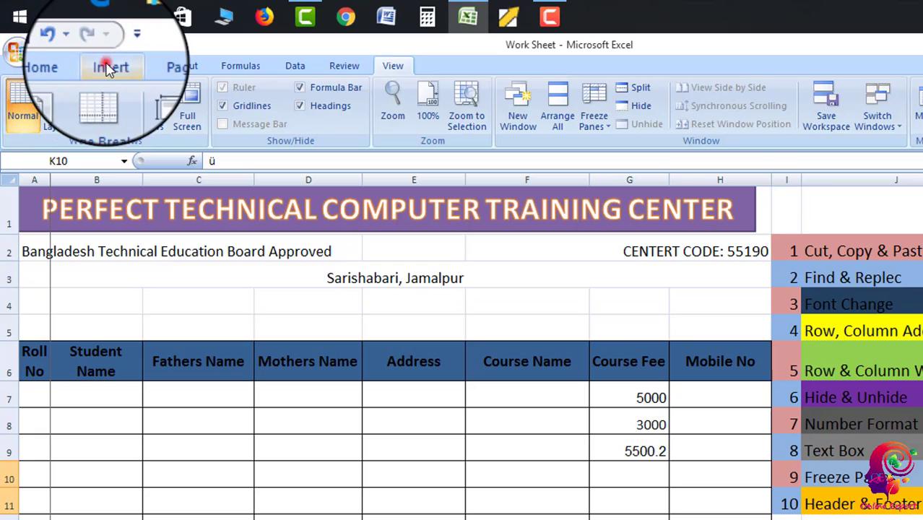
Step: Add a header and footer, accepting the unfreeze-panes warning, and apply the 'Page 1' page-number preset header
click(119, 66)
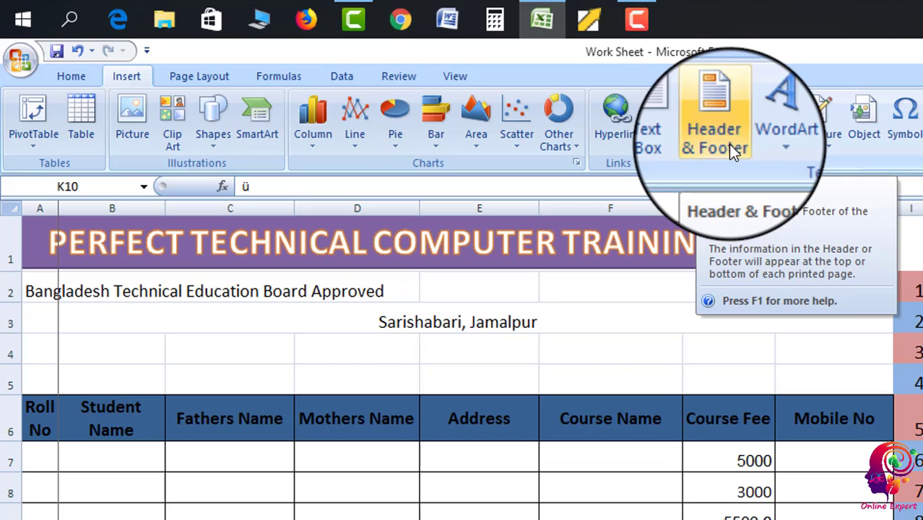
click(729, 147)
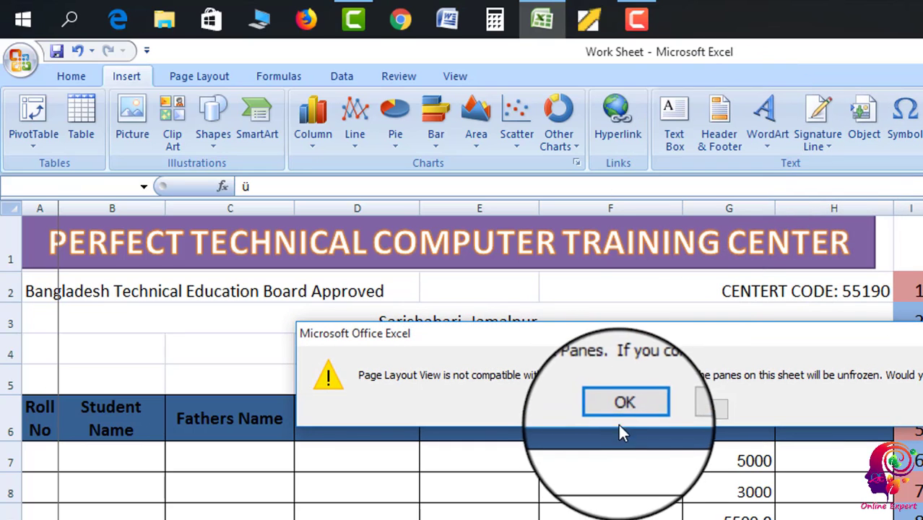
click(624, 410)
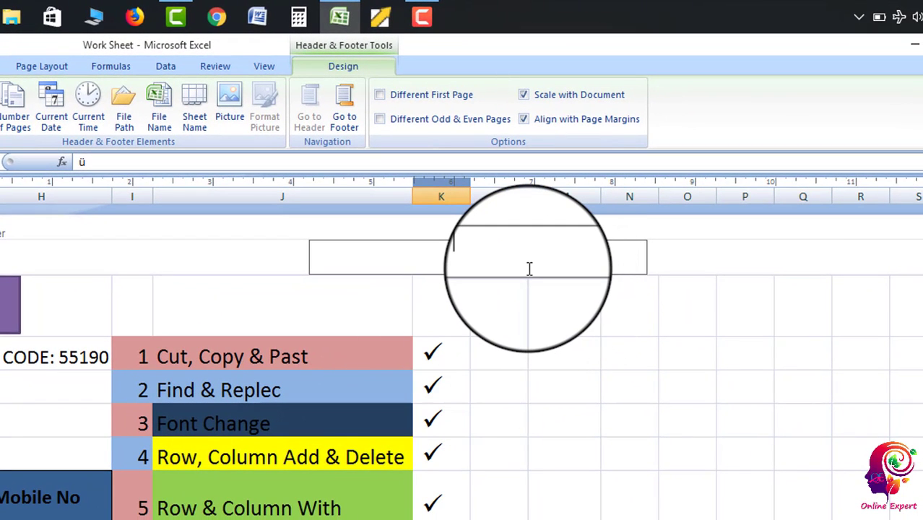
click(213, 250)
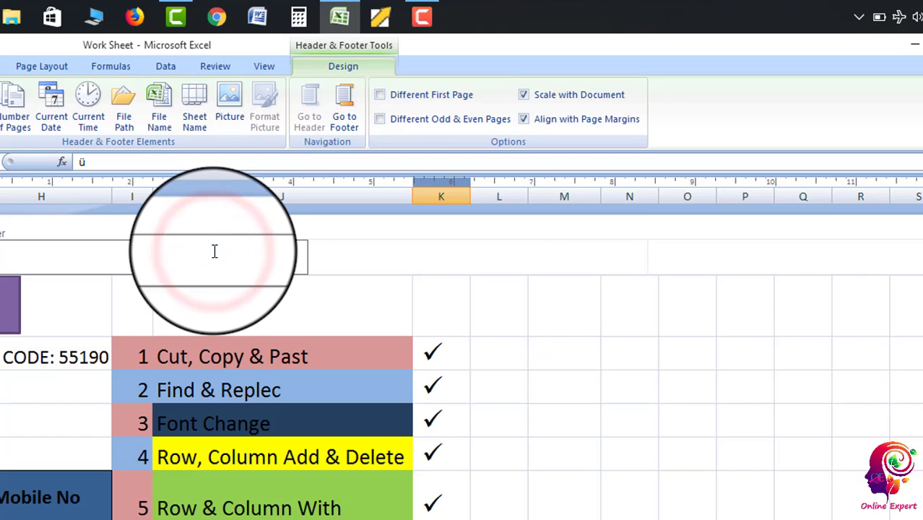
click(444, 249)
click(715, 253)
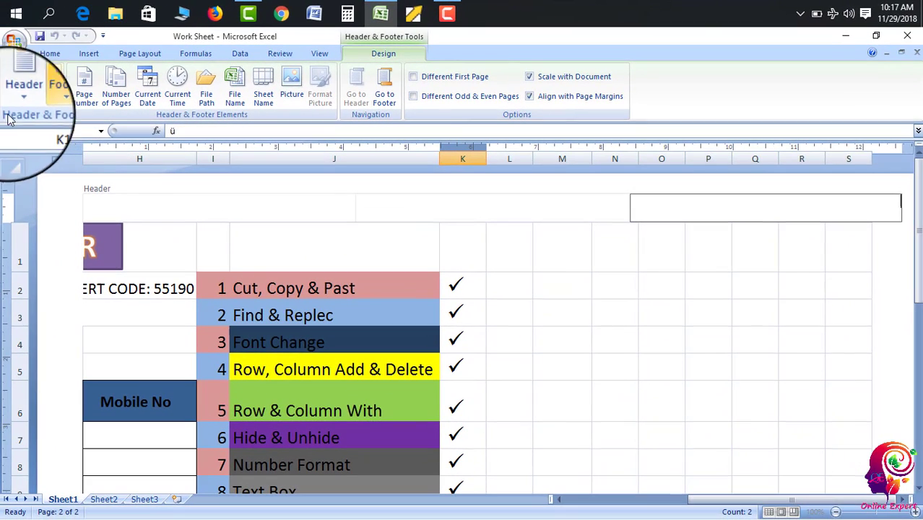
click(15, 105)
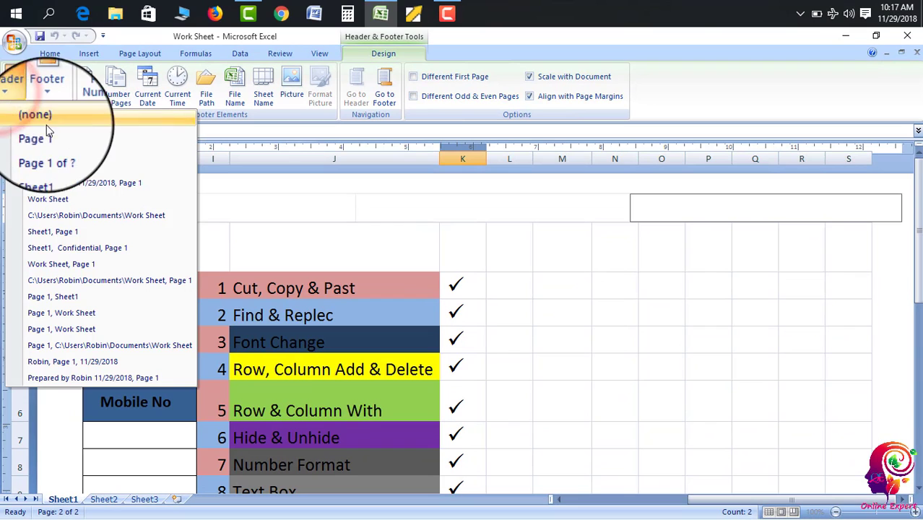
click(53, 134)
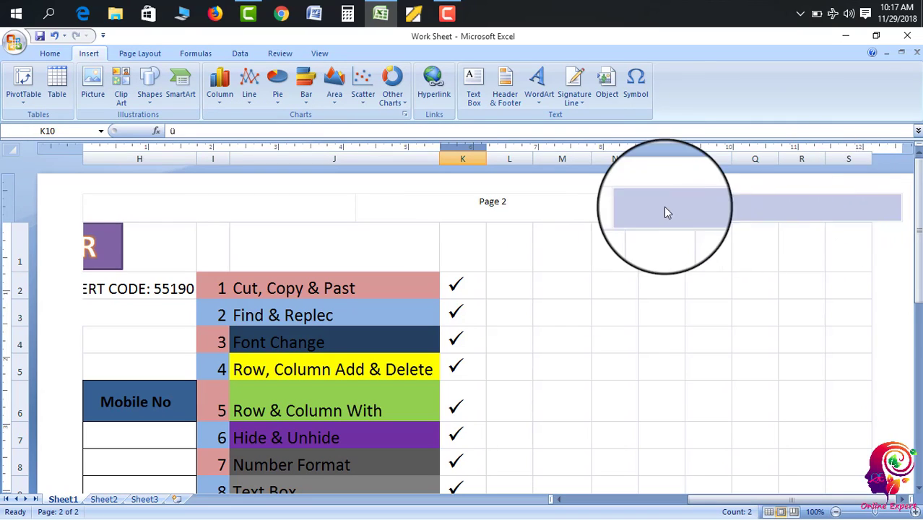
click(546, 211)
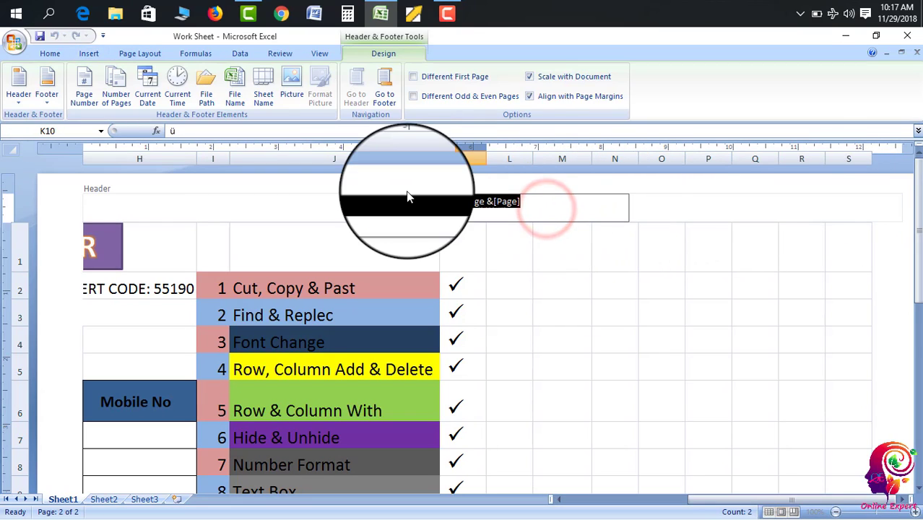
click(503, 262)
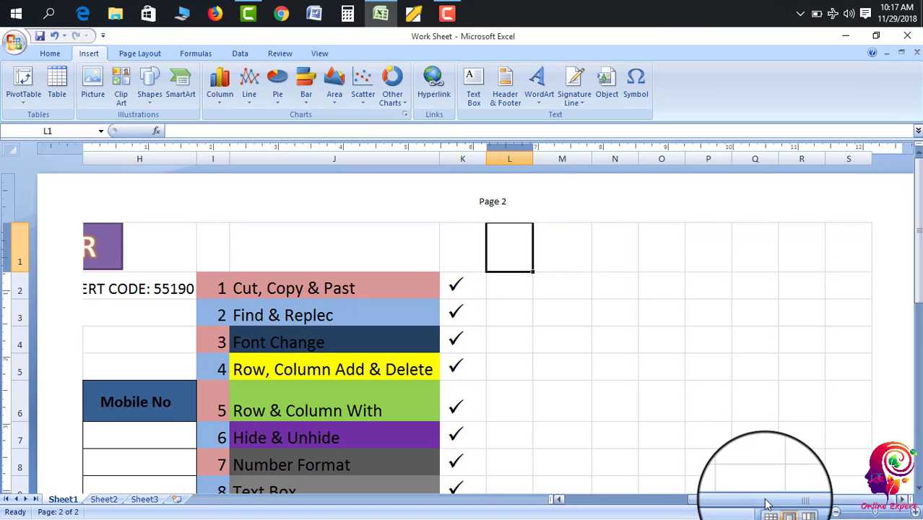
Step: Enter 'Perfect' in the left header section beside the centred page number
drag(776, 499, 645, 509)
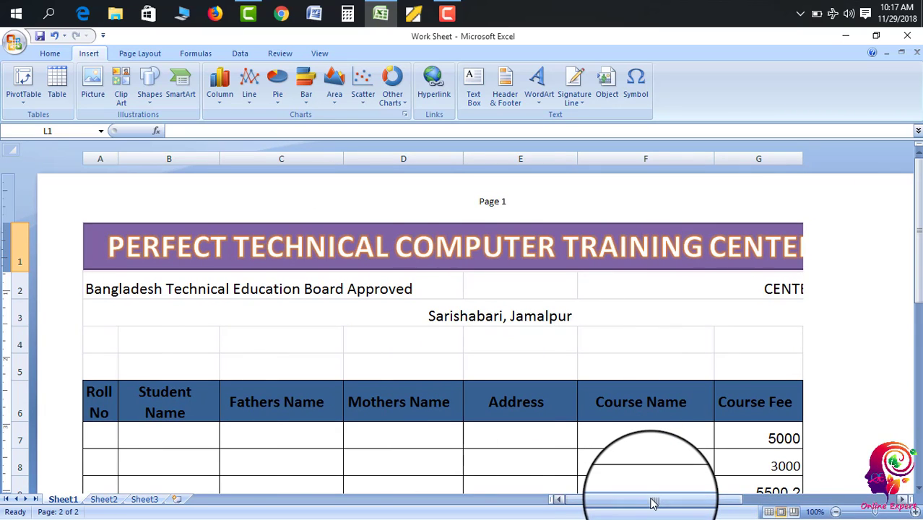
drag(651, 501, 690, 497)
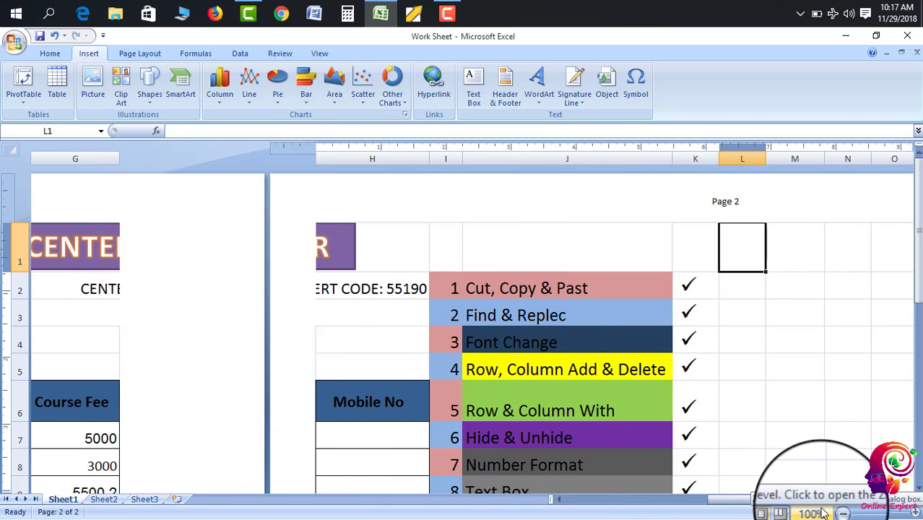
click(434, 211)
text(Perfect)
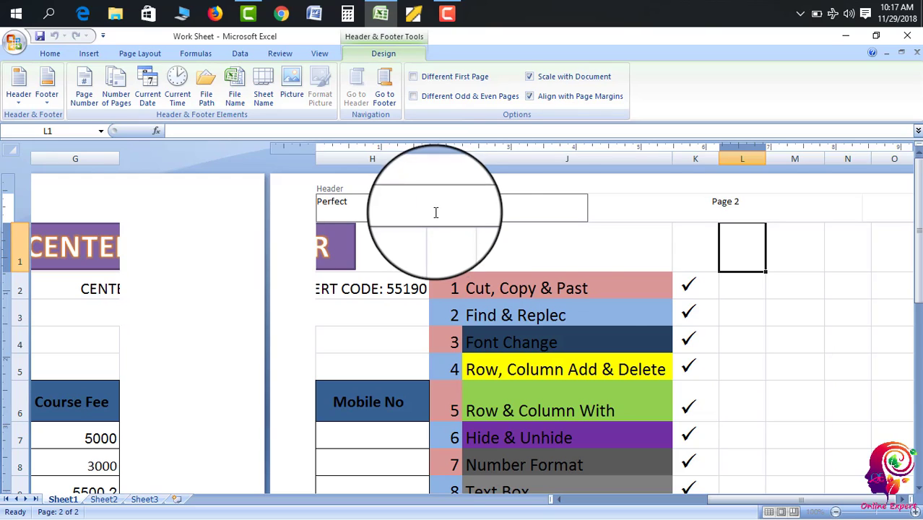
click(643, 265)
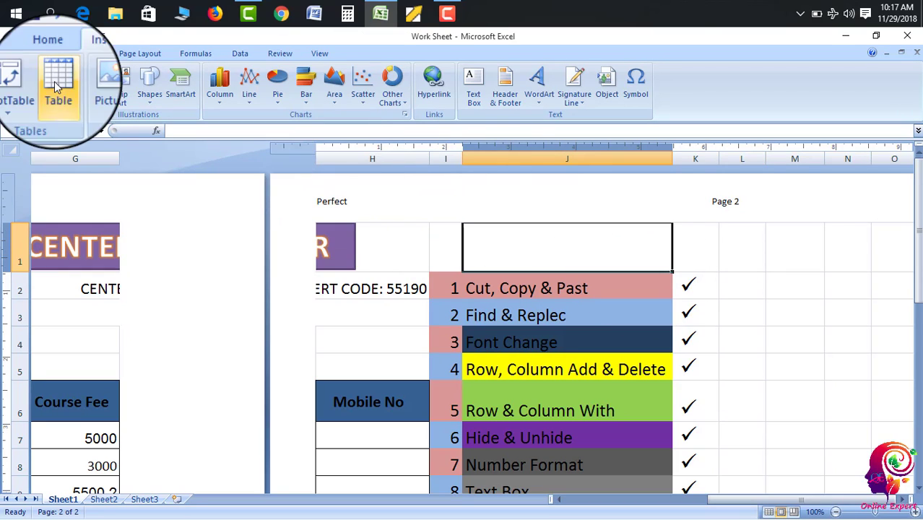
Step: Open Print Preview from the Office button and advance to page 2
click(13, 38)
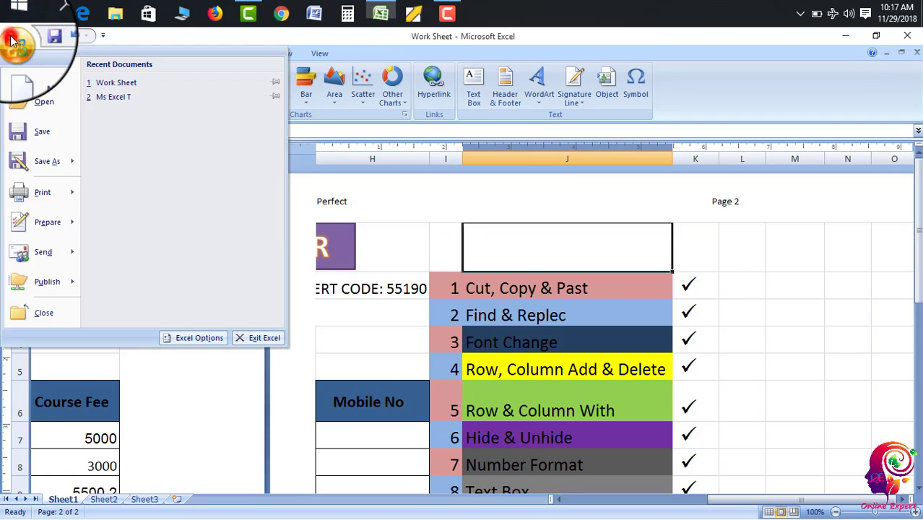
mouse_move(45, 177)
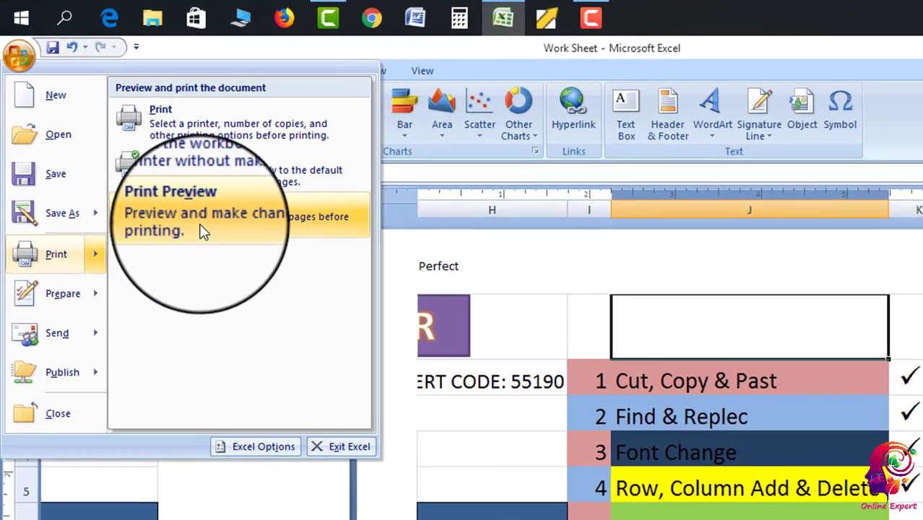
click(151, 167)
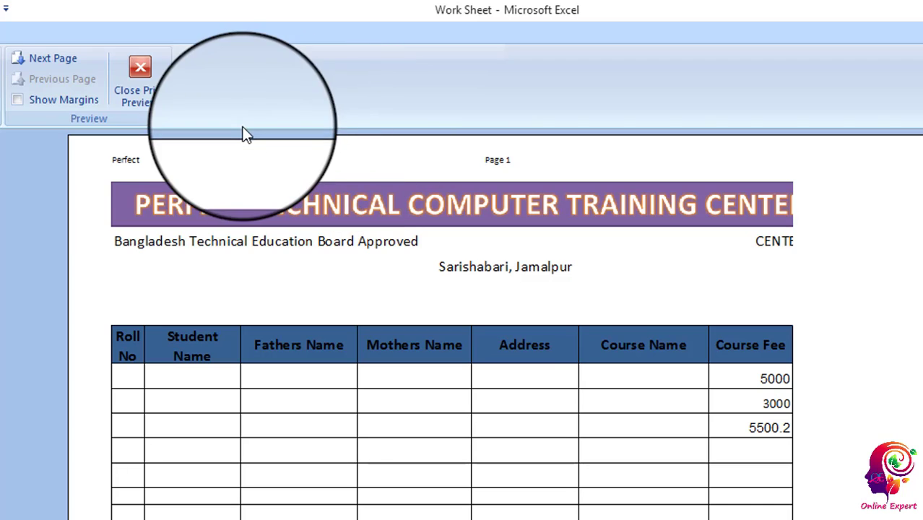
click(51, 59)
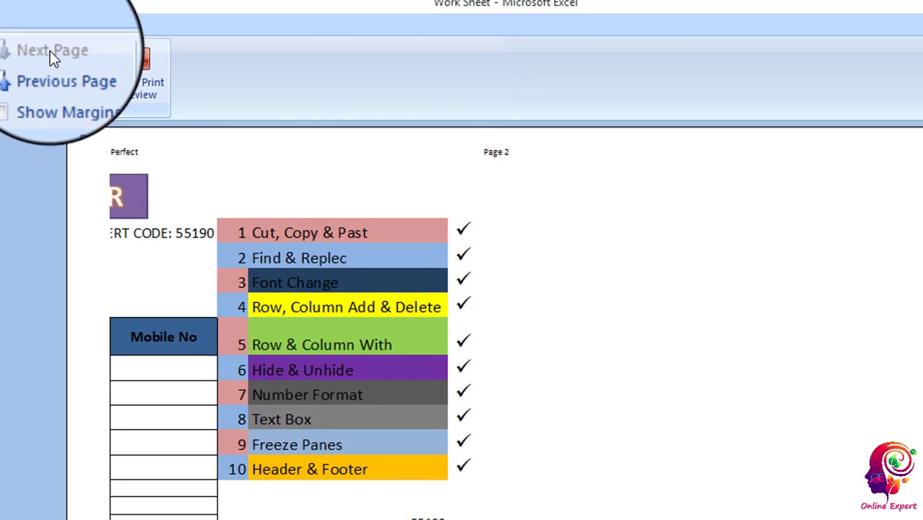